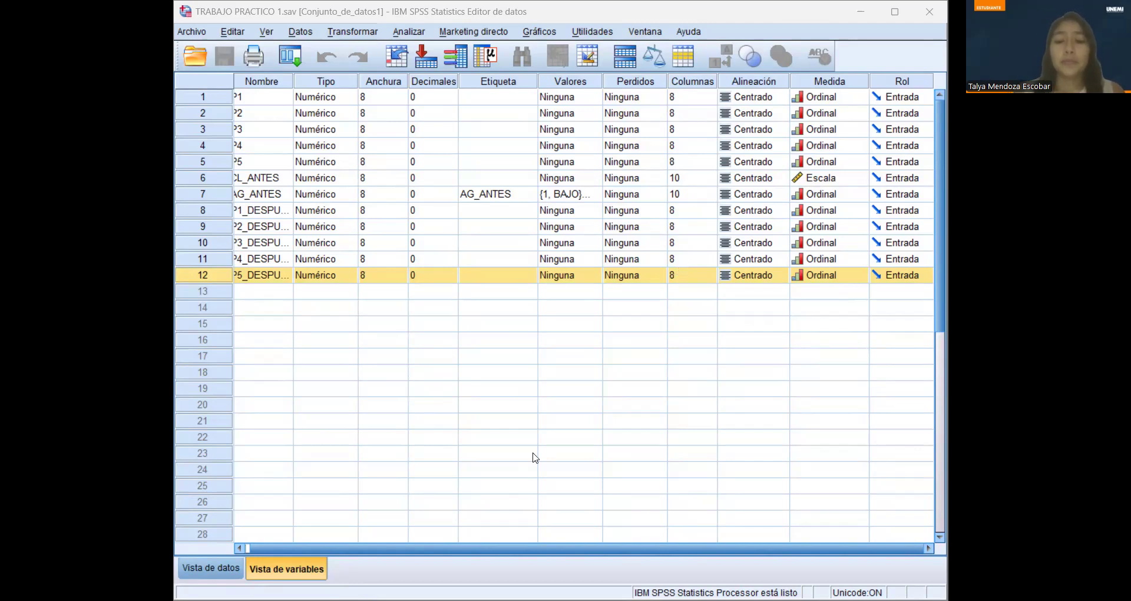
Open Frequencies and add AG_ANTES to the analysed variables.
{"action": "left_click_drag", "start_coordinate": [492, 554], "coordinate": [435, 553]}
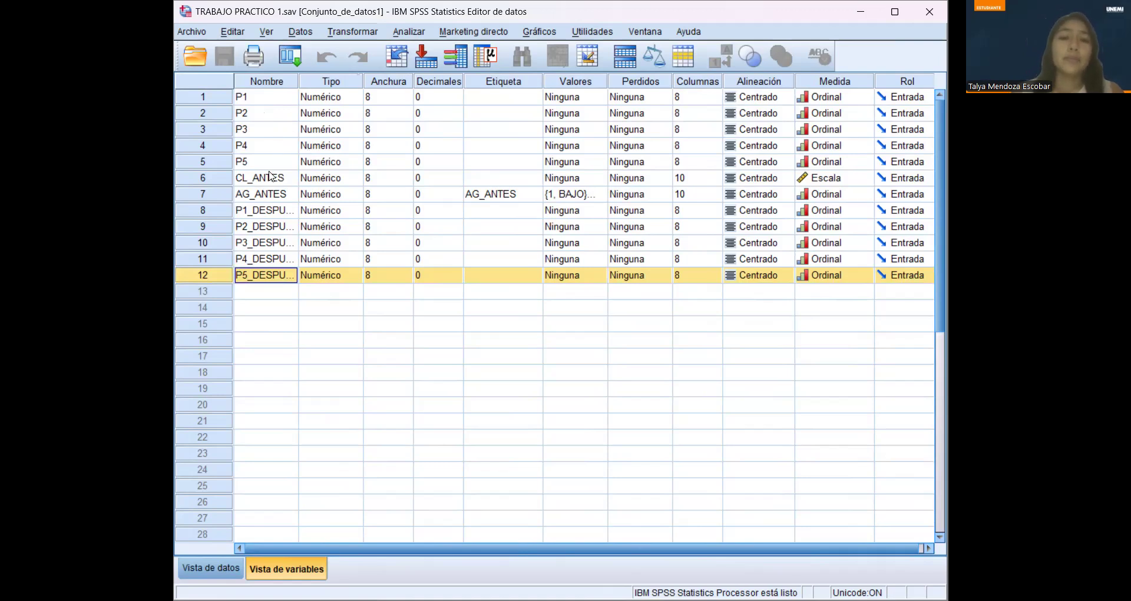
{"action": "left_click", "coordinate": [409, 32]}
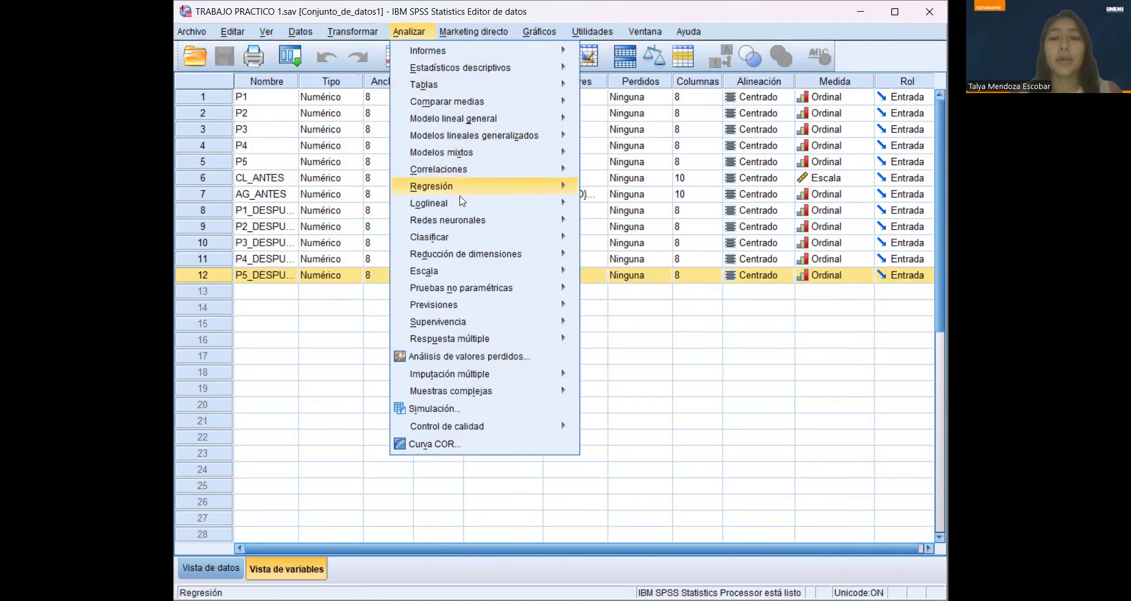
{"action": "mouse_move", "coordinate": [463, 209]}
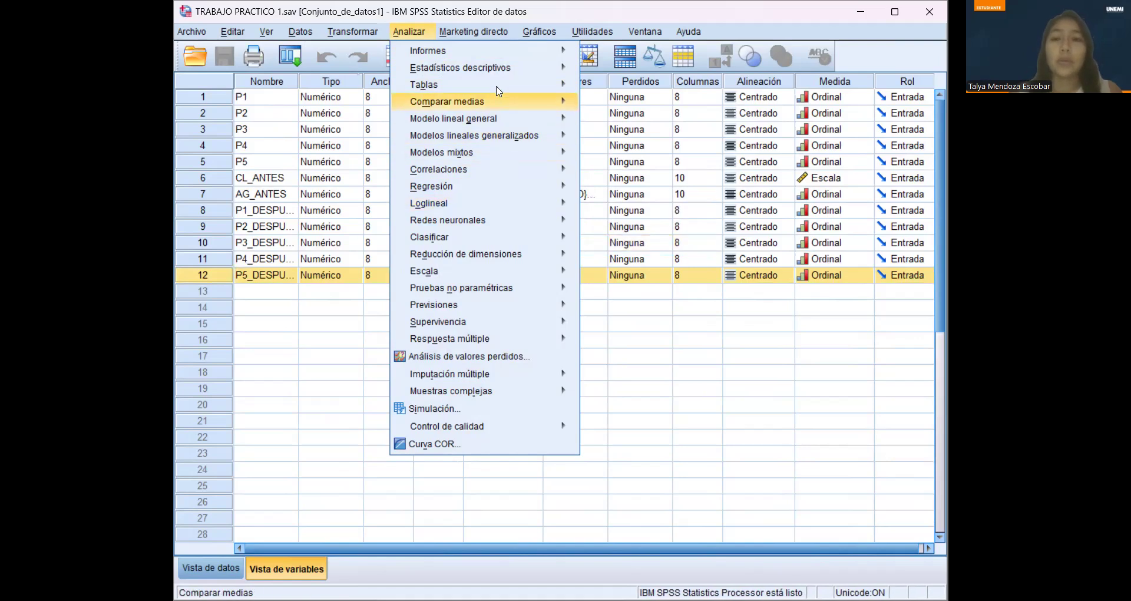
{"action": "mouse_move", "coordinate": [499, 71]}
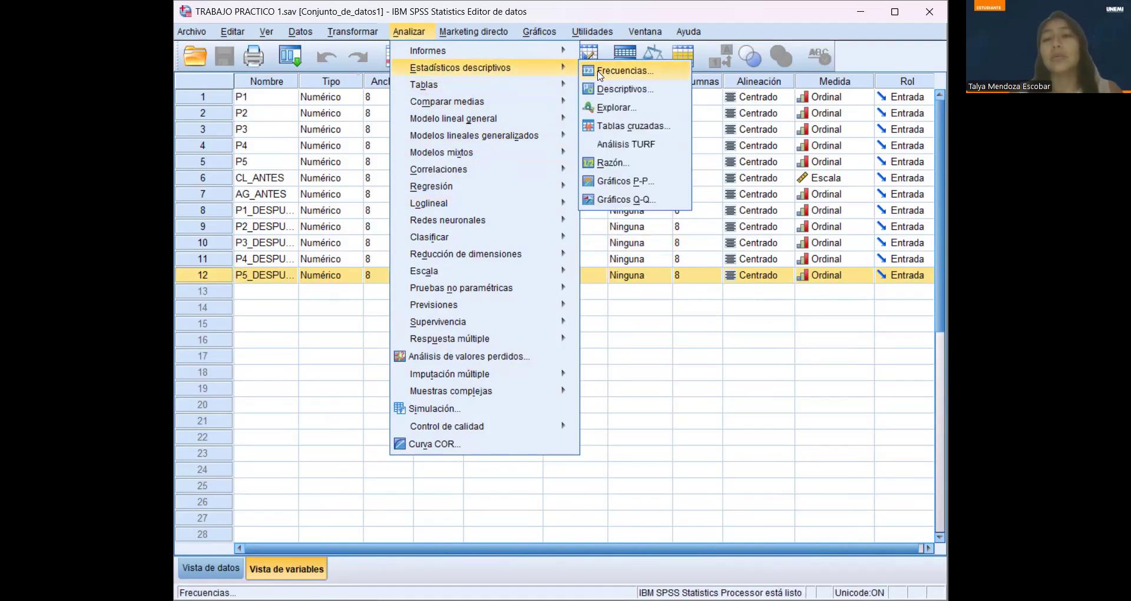
{"action": "left_click", "coordinate": [619, 71]}
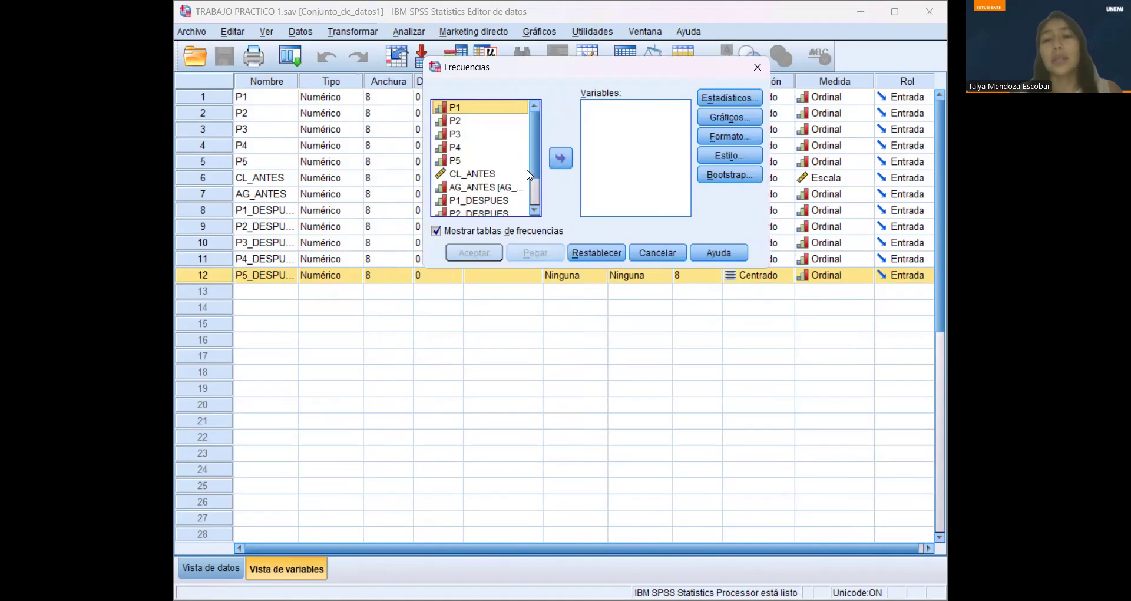
{"action": "scroll", "coordinate": [519, 177], "scroll_direction": "down", "scroll_amount": 1}
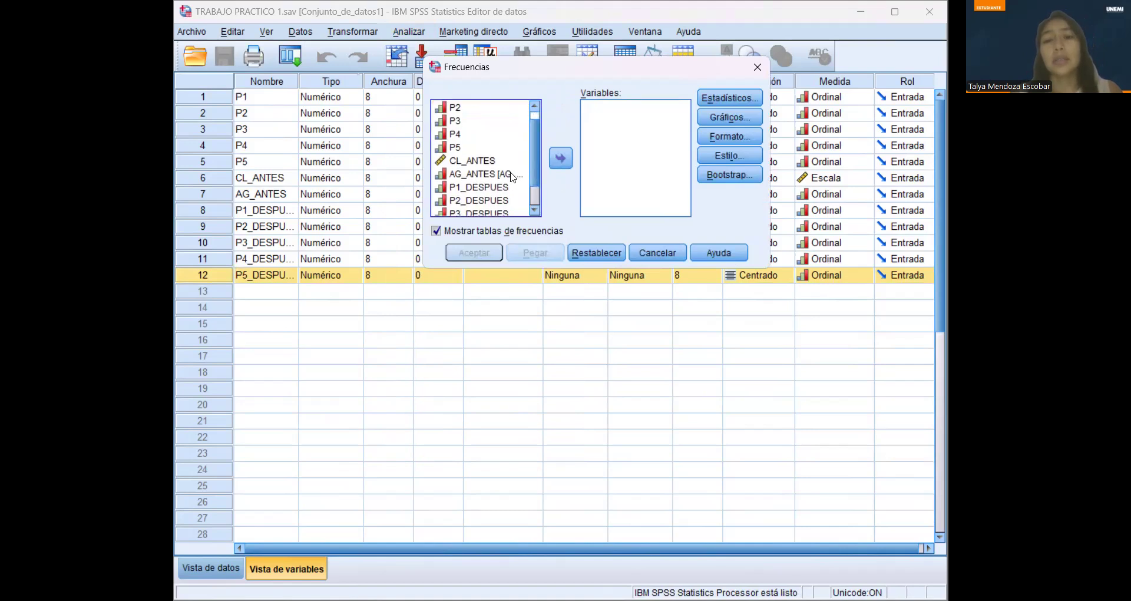
{"action": "left_click", "coordinate": [512, 176]}
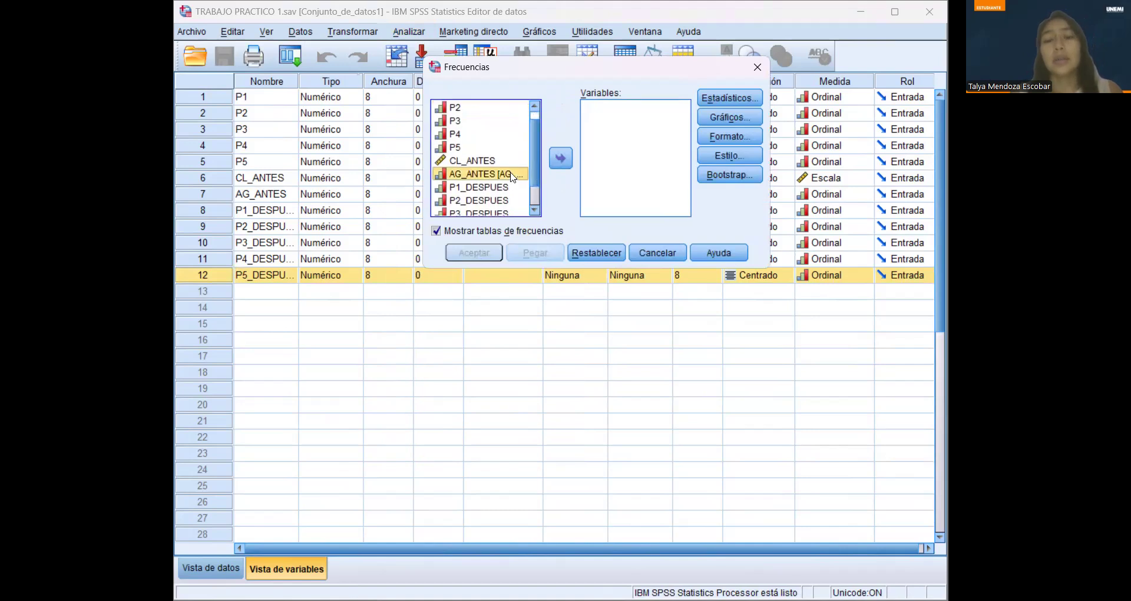
{"action": "left_click", "coordinate": [561, 159]}
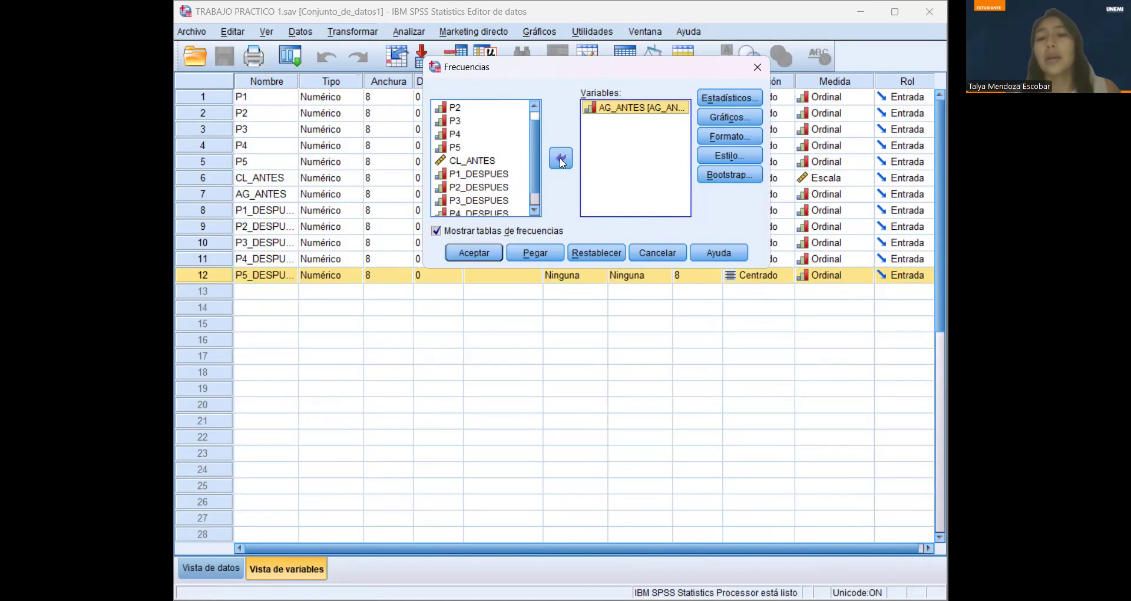
Choose pie charts with values shown as percentages.
{"action": "left_click", "coordinate": [731, 119]}
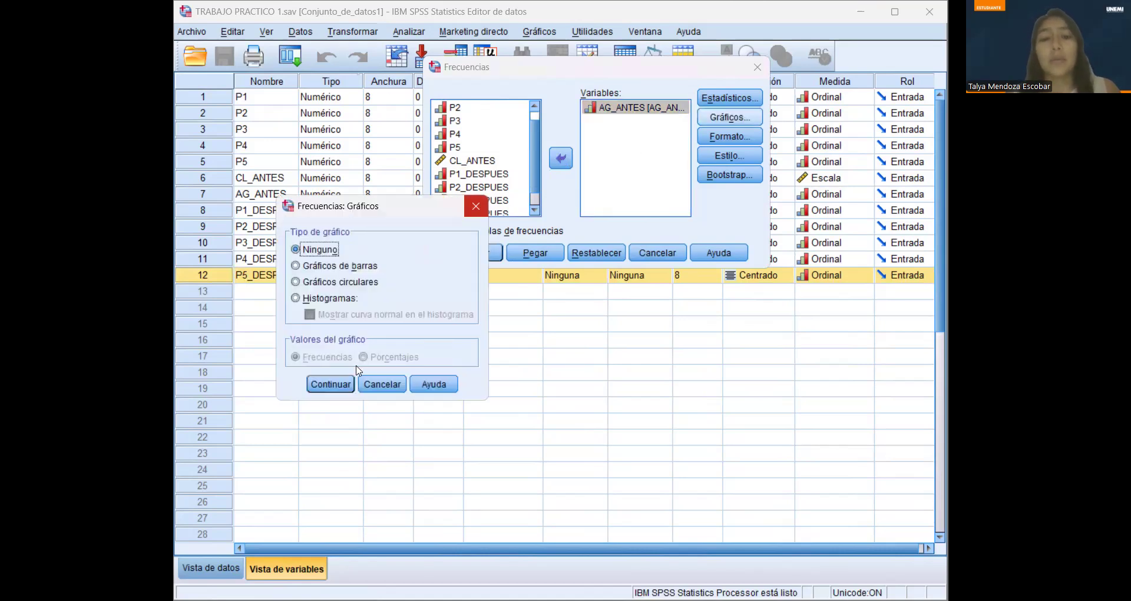
{"action": "left_click", "coordinate": [298, 282]}
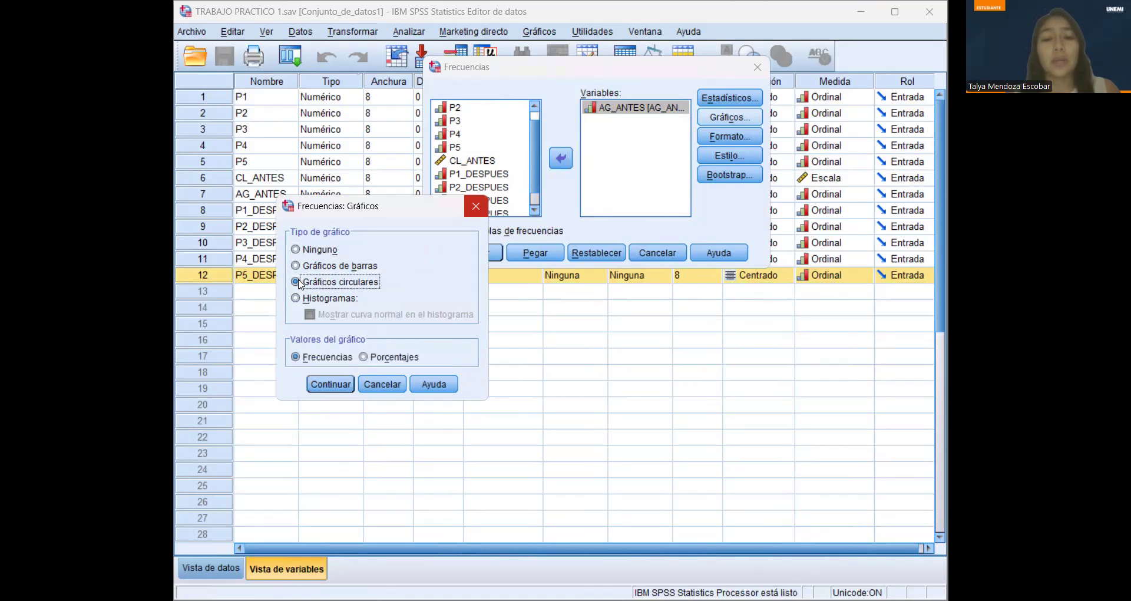
{"action": "left_click", "coordinate": [363, 358]}
{"action": "left_click", "coordinate": [339, 387]}
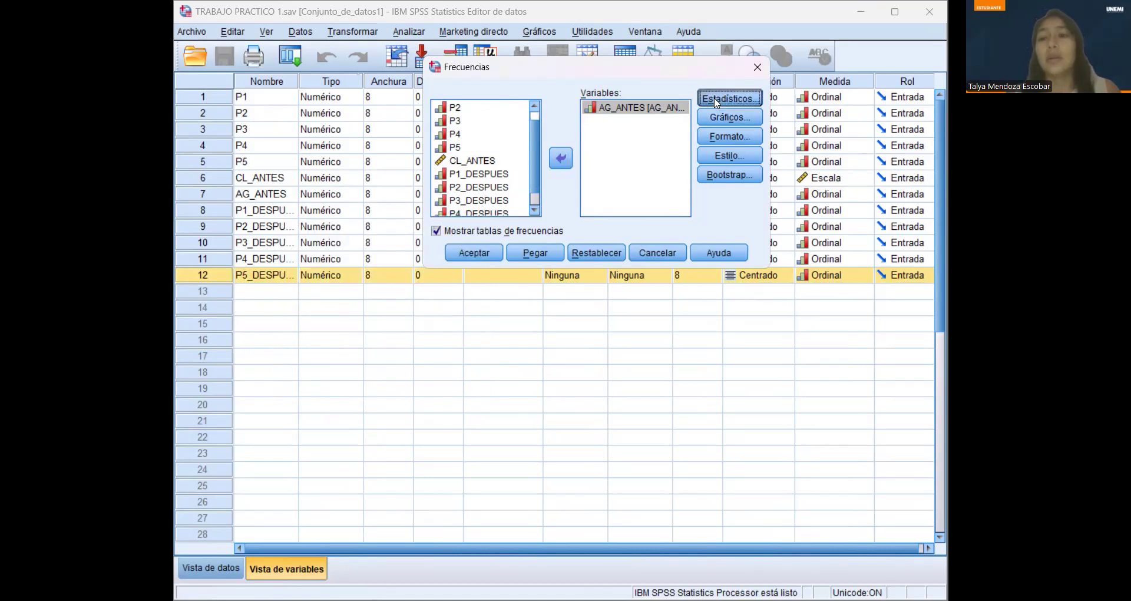
Request mean, median, mode and standard deviation, then run the frequency analysis.
{"action": "left_click", "coordinate": [730, 98]}
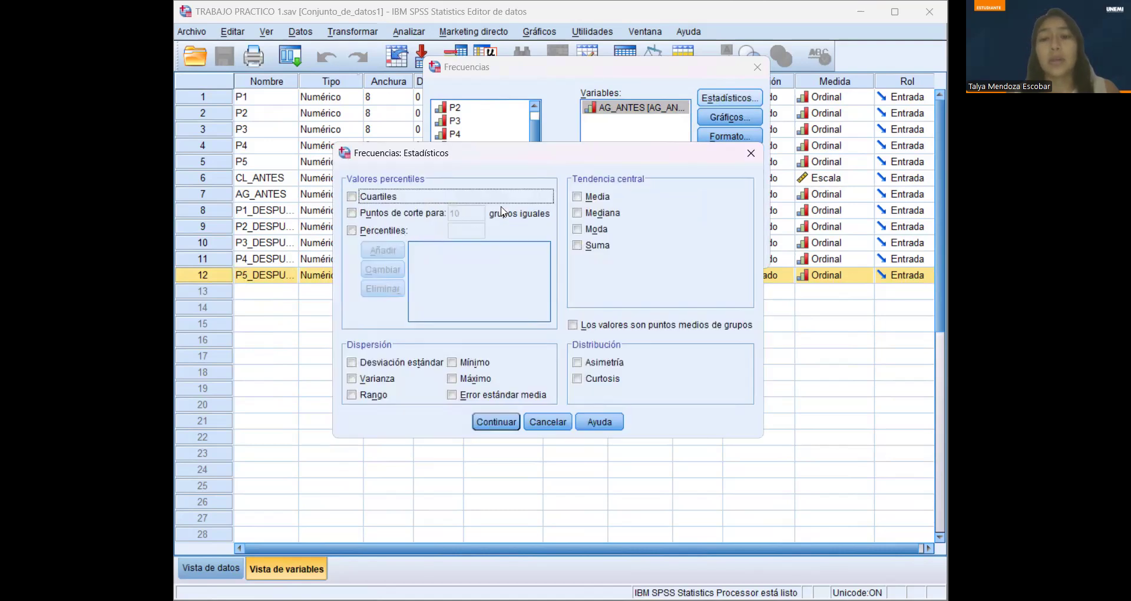
{"action": "left_click", "coordinate": [580, 198]}
{"action": "left_click", "coordinate": [578, 213]}
{"action": "left_click", "coordinate": [579, 233]}
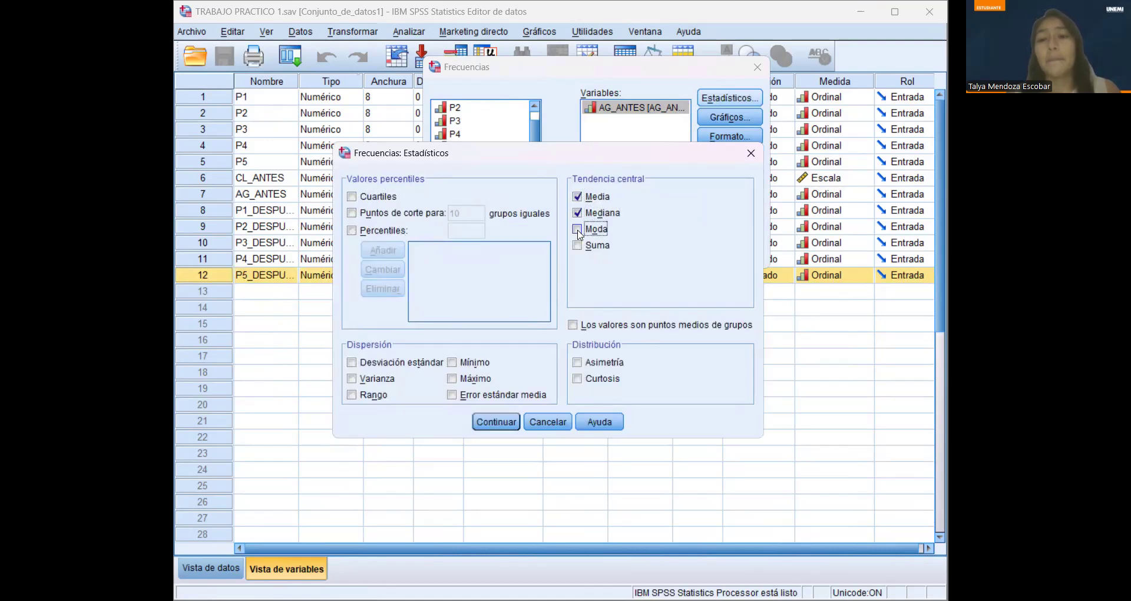
{"action": "left_click", "coordinate": [352, 364]}
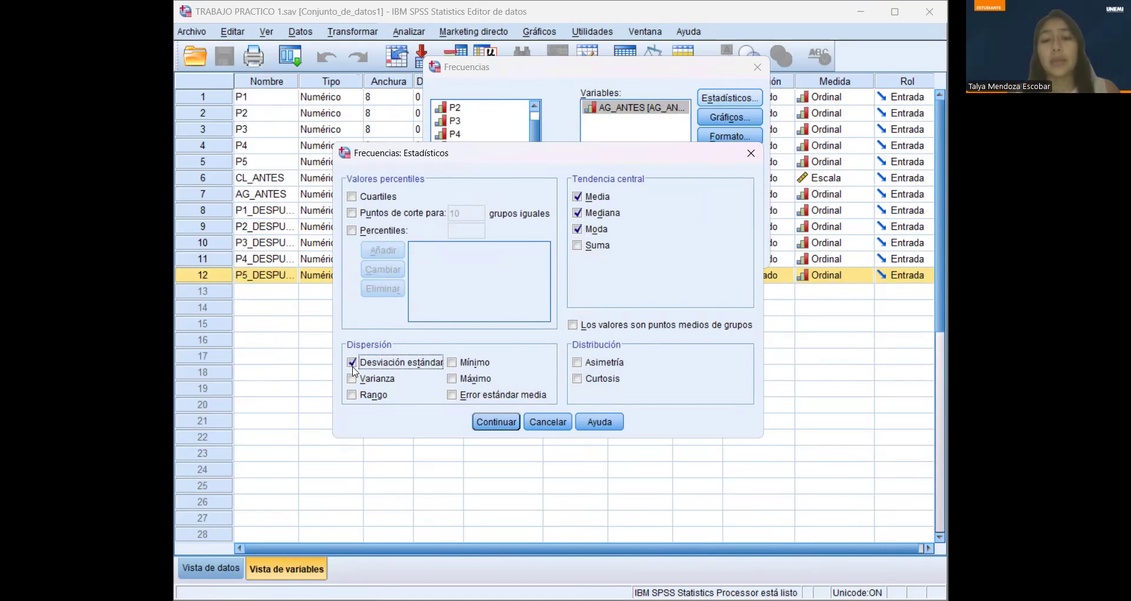
{"action": "left_click", "coordinate": [496, 424]}
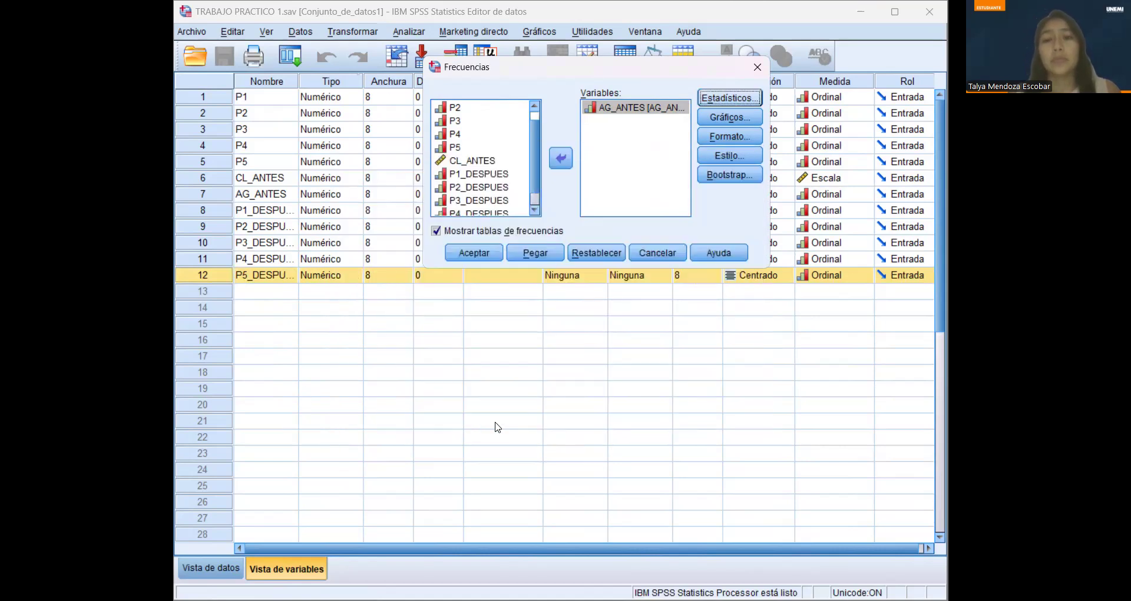
{"action": "left_click", "coordinate": [488, 260]}
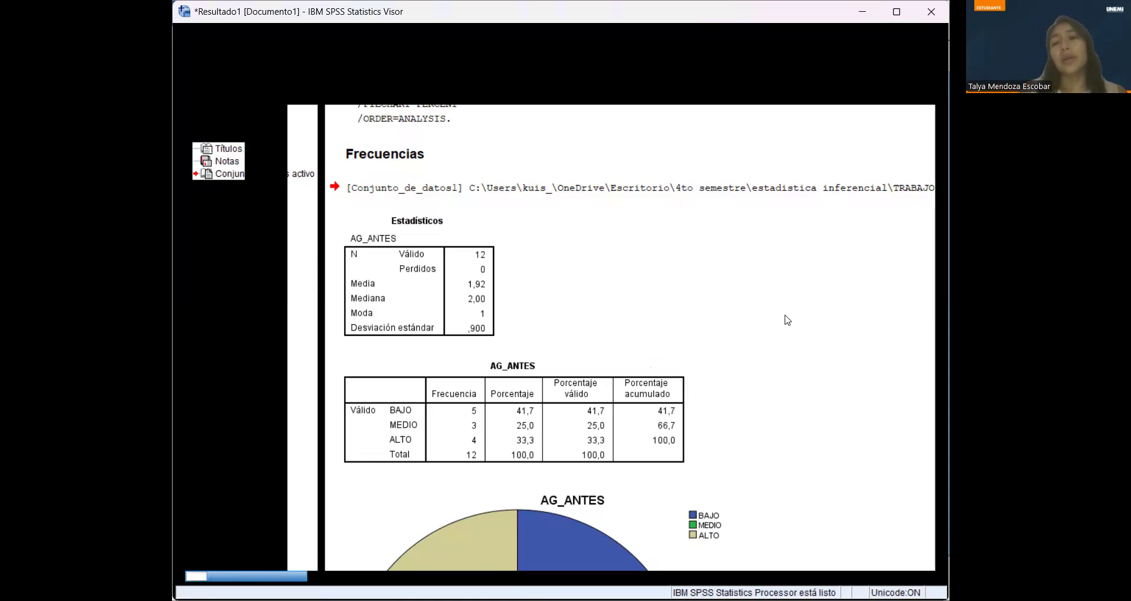
Select the AG_ANTES frequency table, then scroll down and select its pie chart.
{"action": "left_click", "coordinate": [496, 407]}
{"action": "left_click", "coordinate": [536, 339]}
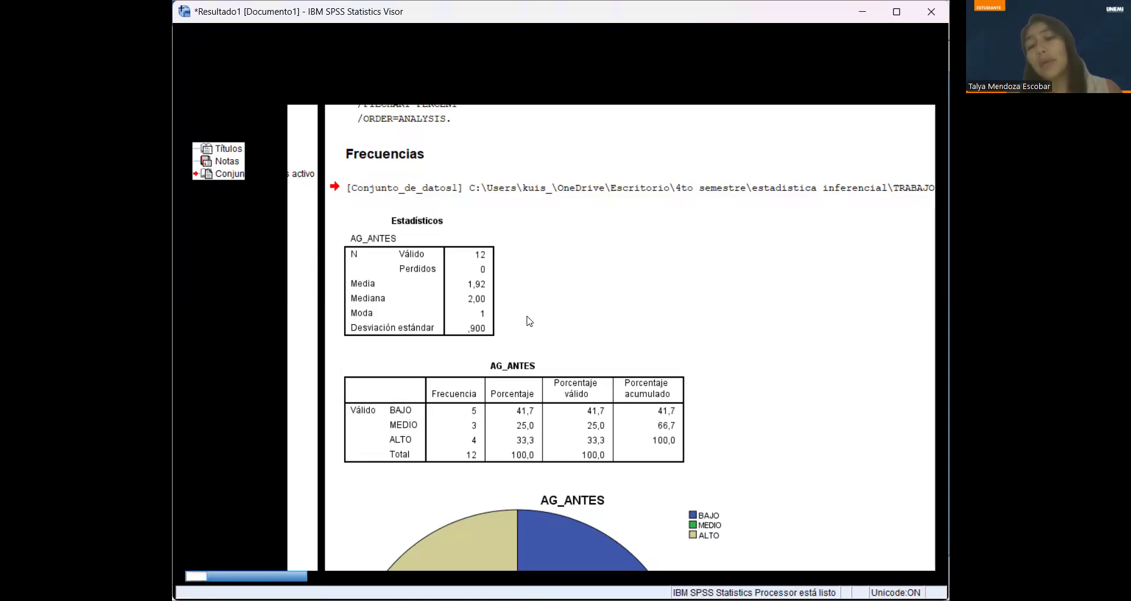
{"action": "left_click", "coordinate": [586, 369]}
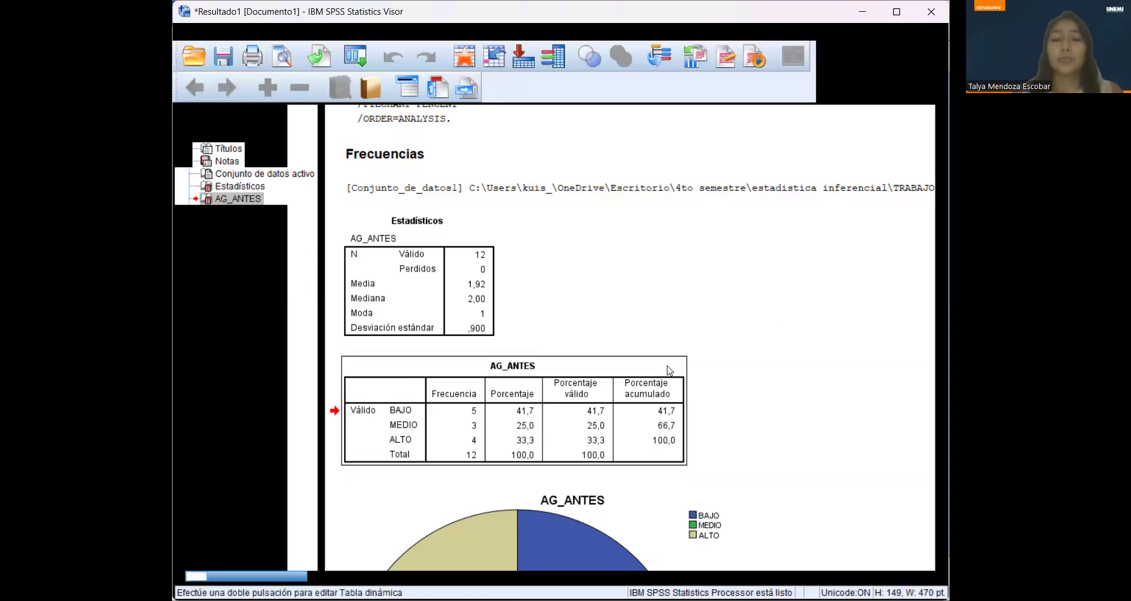
{"action": "scroll", "coordinate": [669, 370], "scroll_direction": "down", "scroll_amount": 4}
{"action": "left_click", "coordinate": [472, 374]}
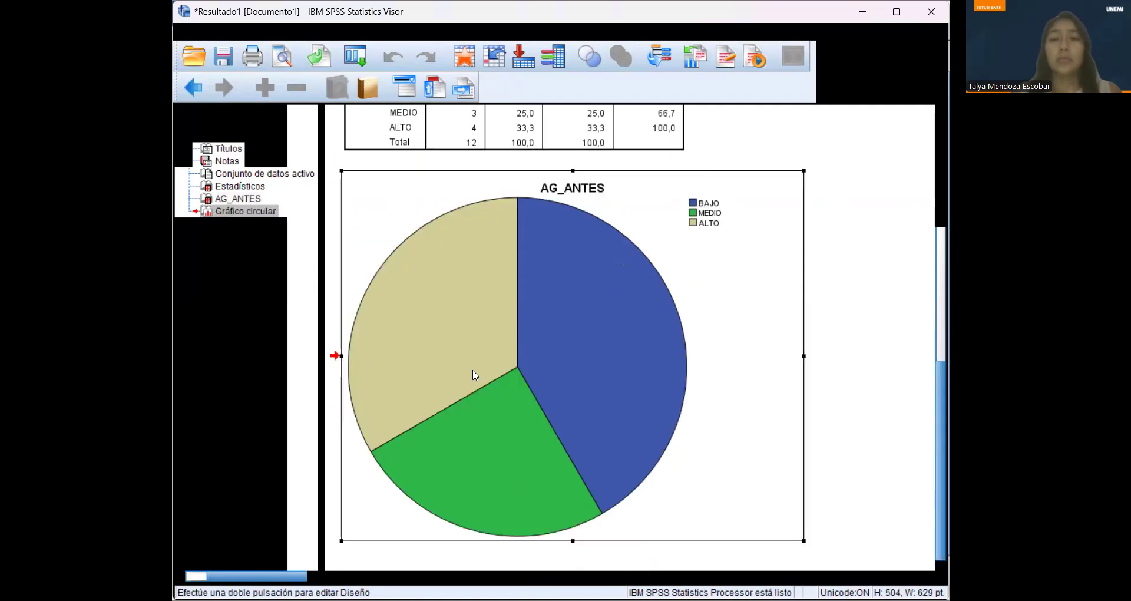
Add percentage data labels to the AG_ANTES pie chart and scroll back up the output.
{"action": "double_click", "coordinate": [474, 375]}
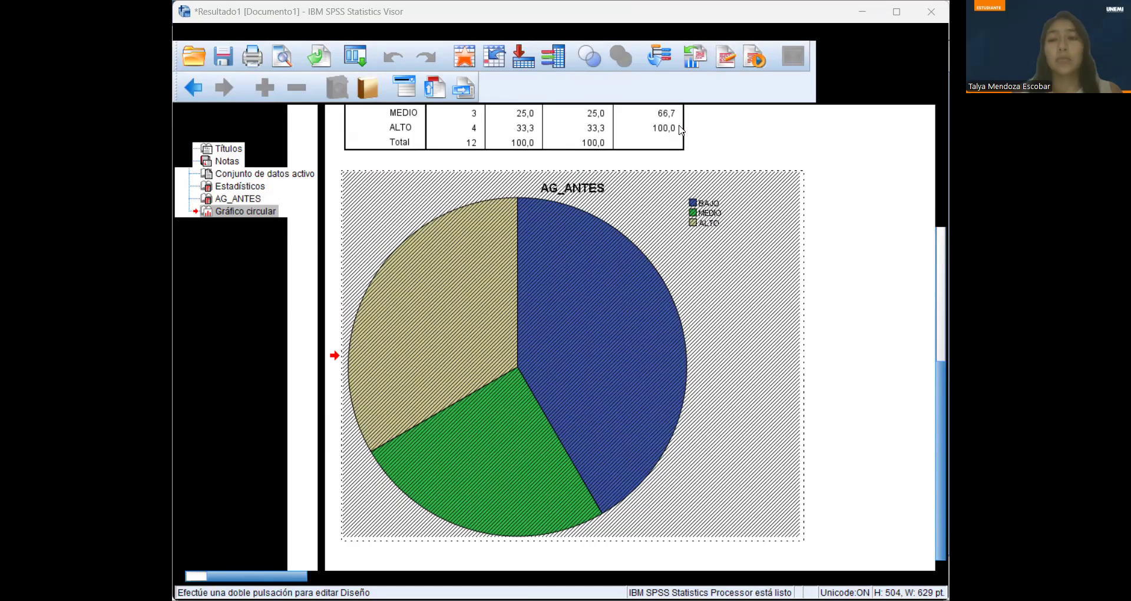
{"action": "left_click", "coordinate": [660, 110]}
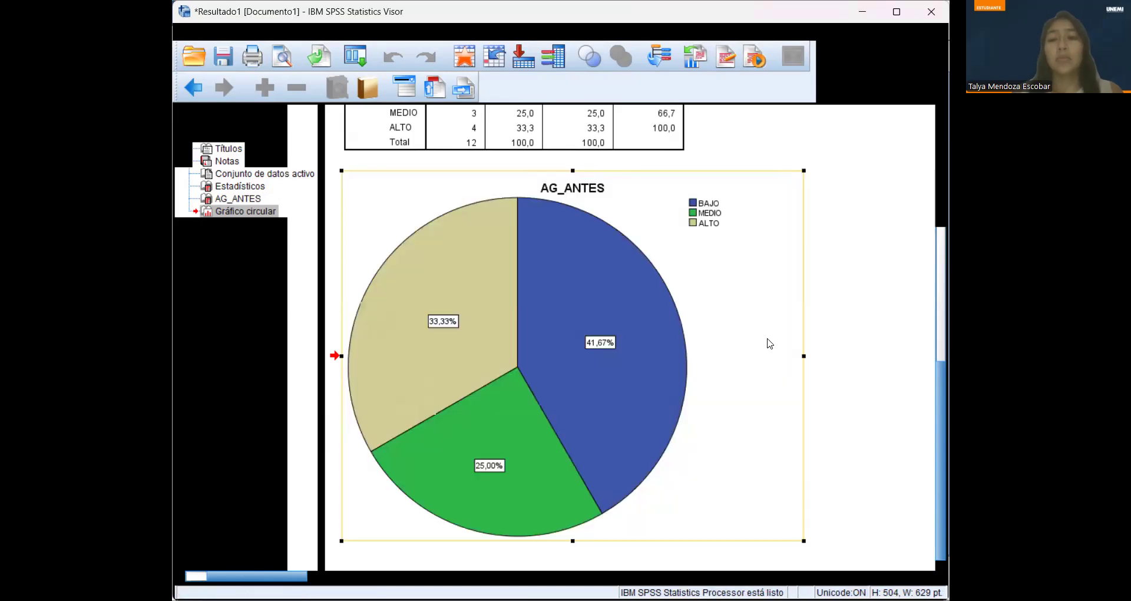
{"action": "left_click_drag", "start_coordinate": [936, 401], "coordinate": [936, 374]}
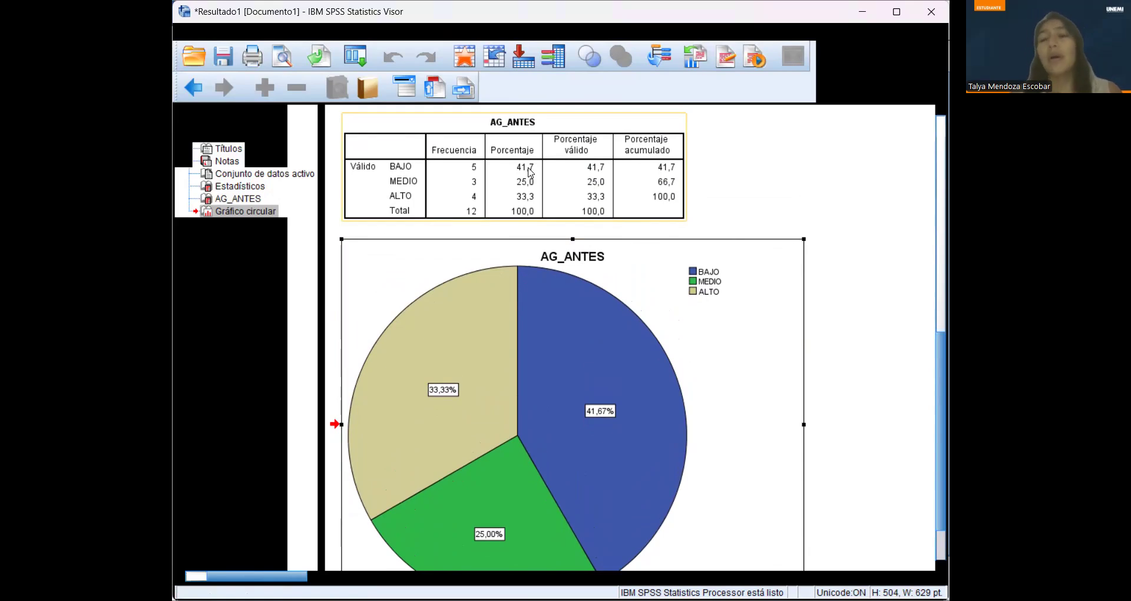
{"action": "left_click_drag", "start_coordinate": [941, 402], "coordinate": [939, 310]}
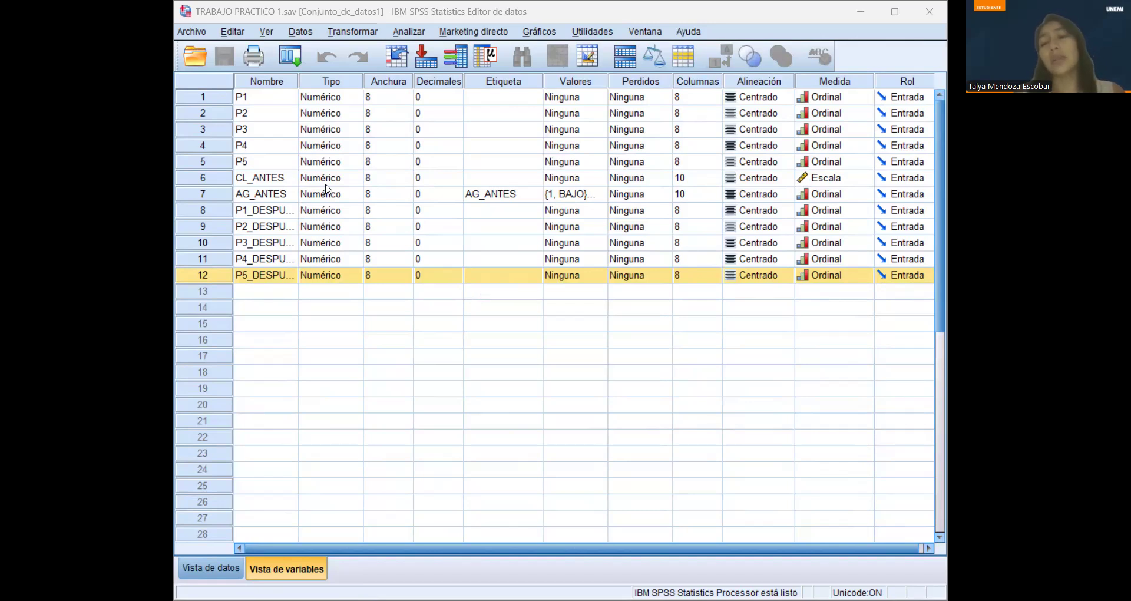
In Frequencies, replace AG_ANTES with CL_ANTES as the analysed variable.
{"action": "left_click", "coordinate": [267, 184]}
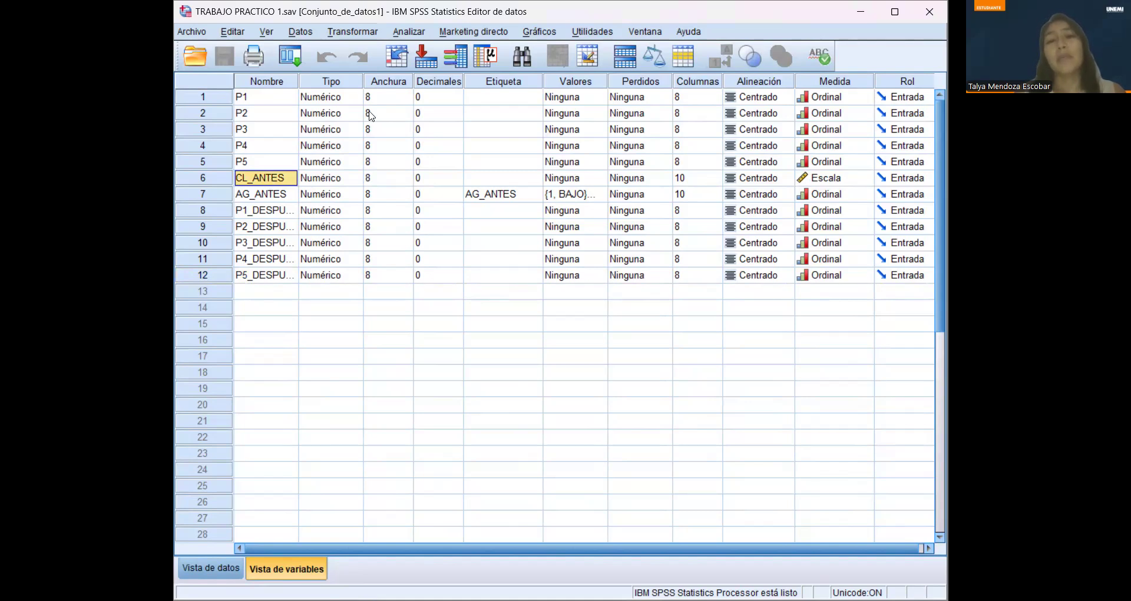
{"action": "left_click", "coordinate": [404, 162]}
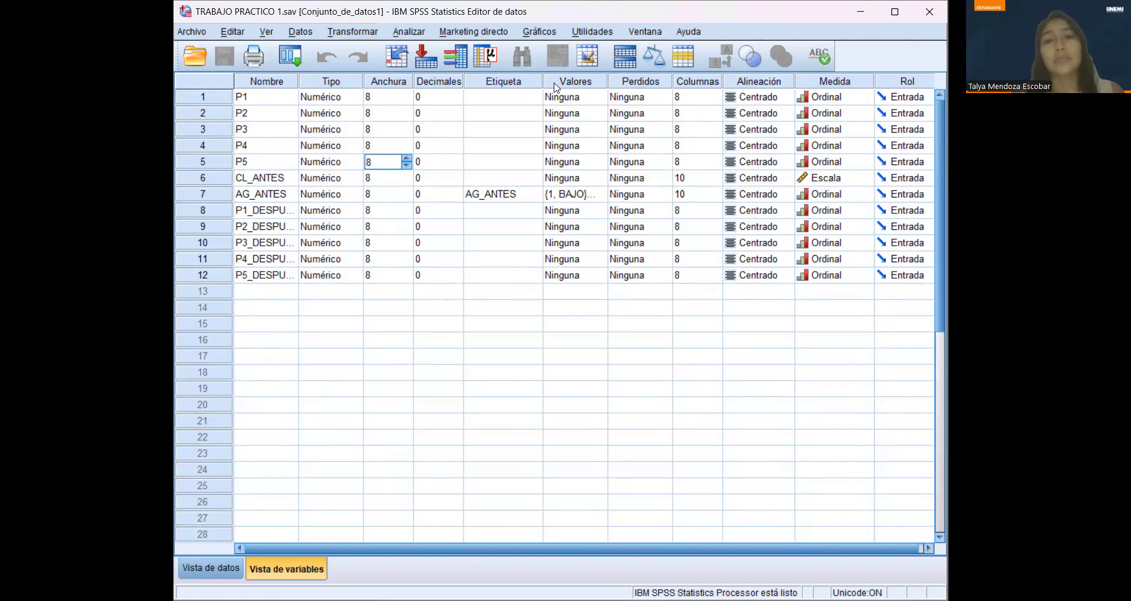
{"action": "left_click", "coordinate": [408, 32]}
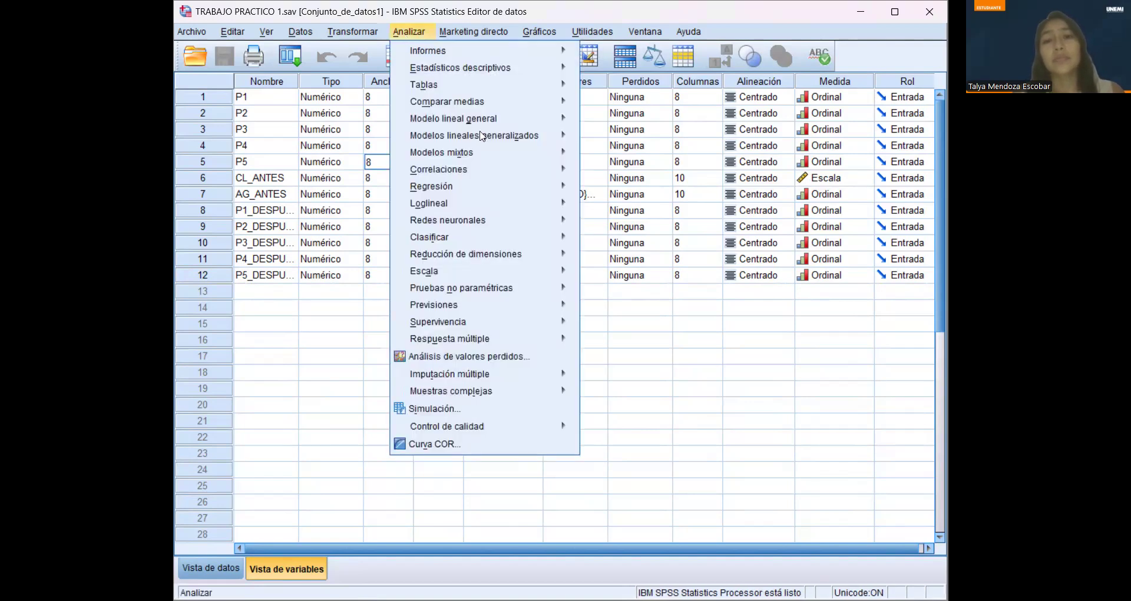
{"action": "mouse_move", "coordinate": [530, 67]}
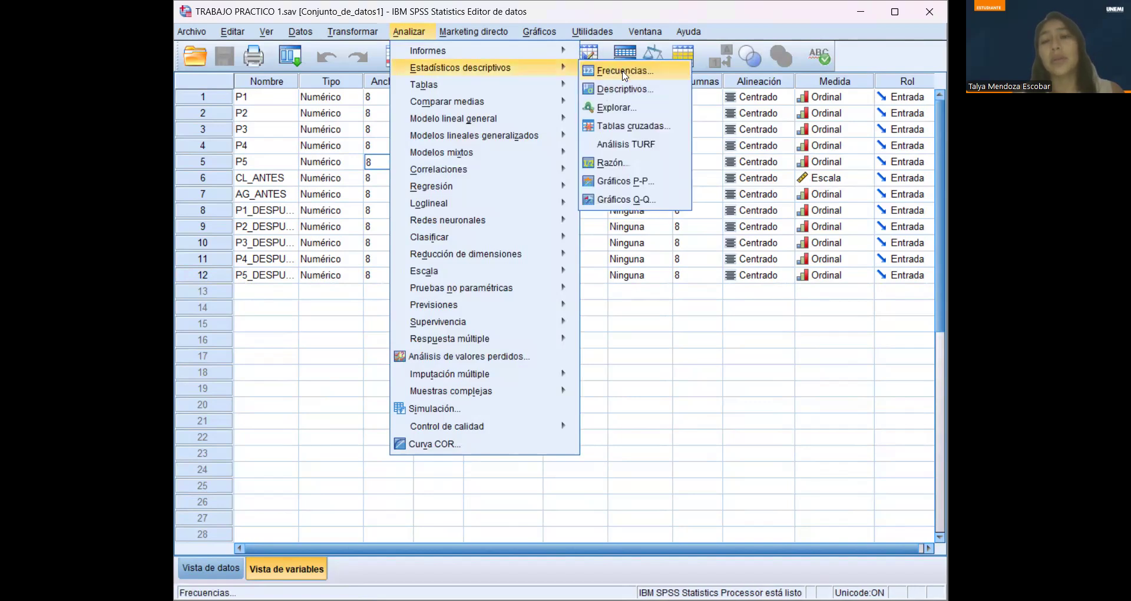
{"action": "left_click", "coordinate": [625, 75]}
{"action": "left_click", "coordinate": [598, 109]}
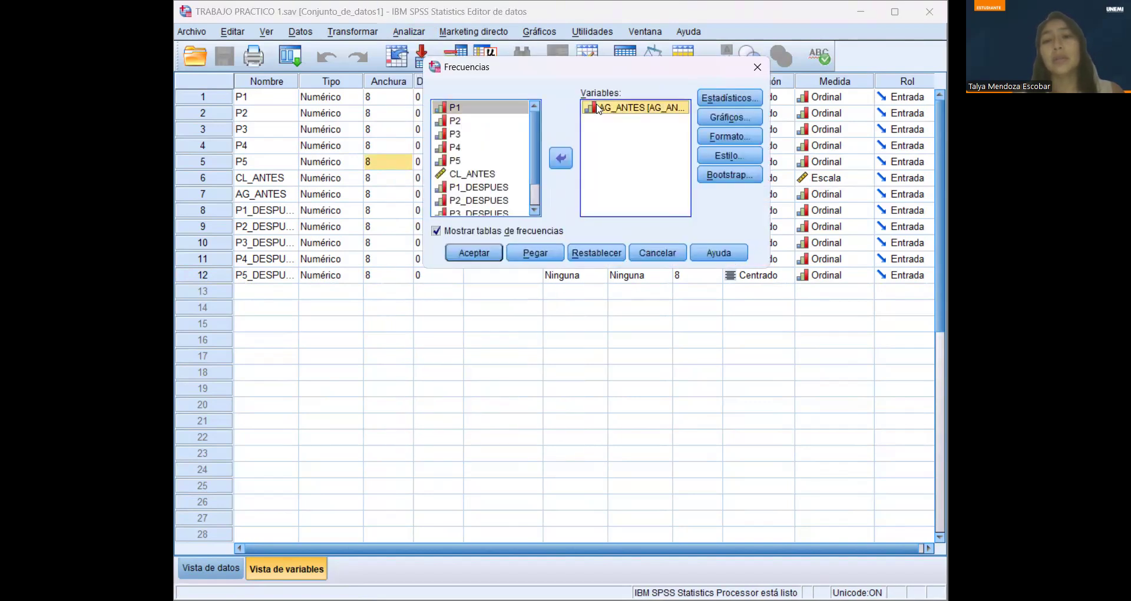
{"action": "left_click", "coordinate": [561, 158]}
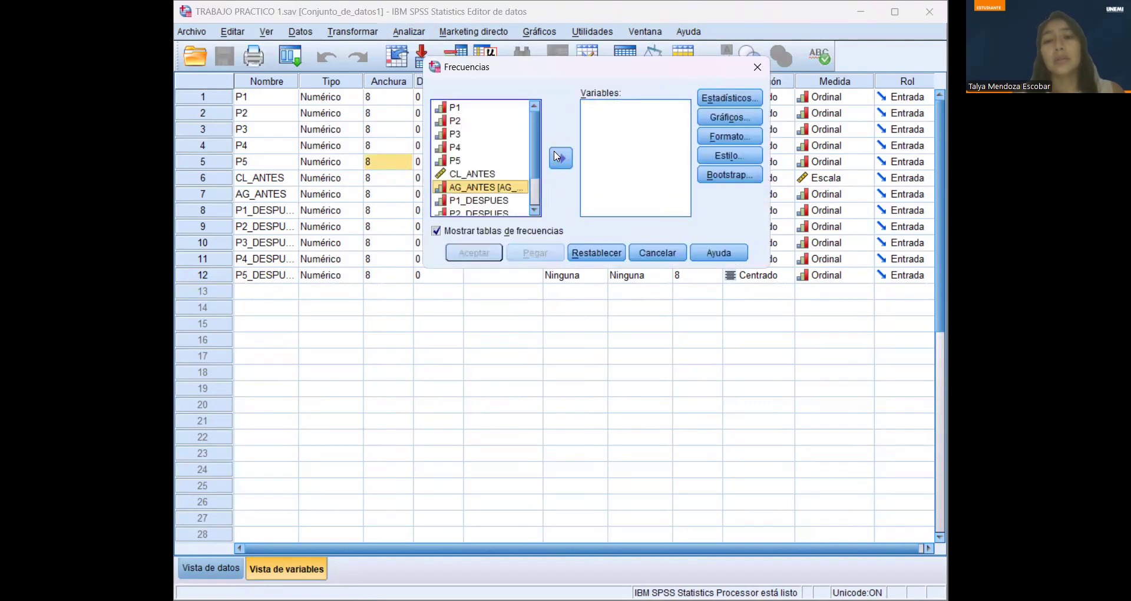
{"action": "left_click", "coordinate": [470, 175]}
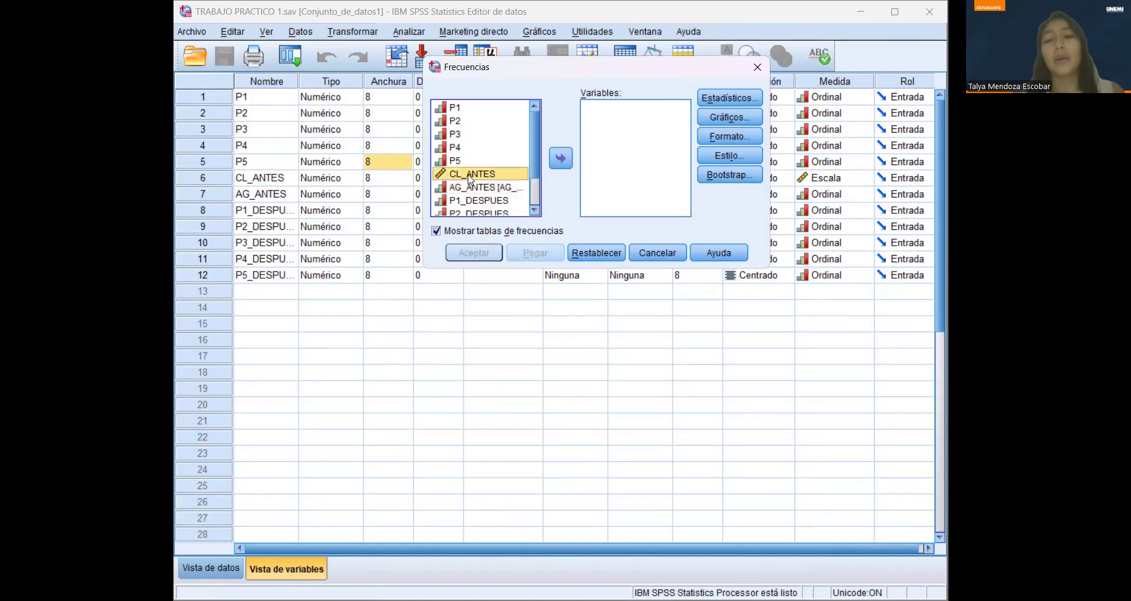
{"action": "left_click", "coordinate": [563, 160]}
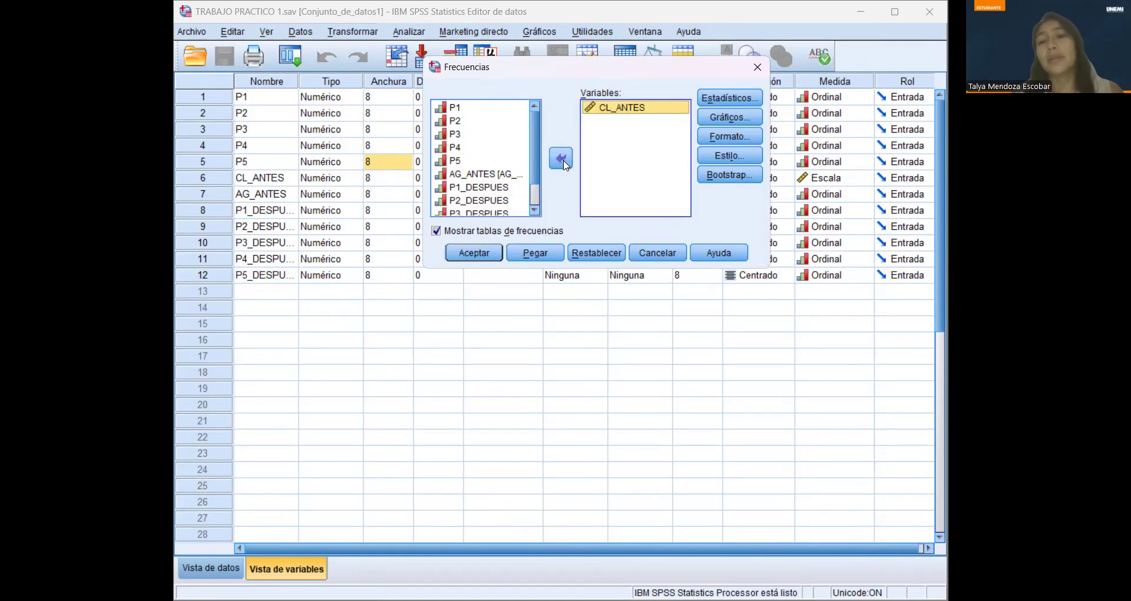
Keep mean, median, mode, standard deviation and percentage pie chart, then run the analysis.
{"action": "left_click", "coordinate": [727, 101]}
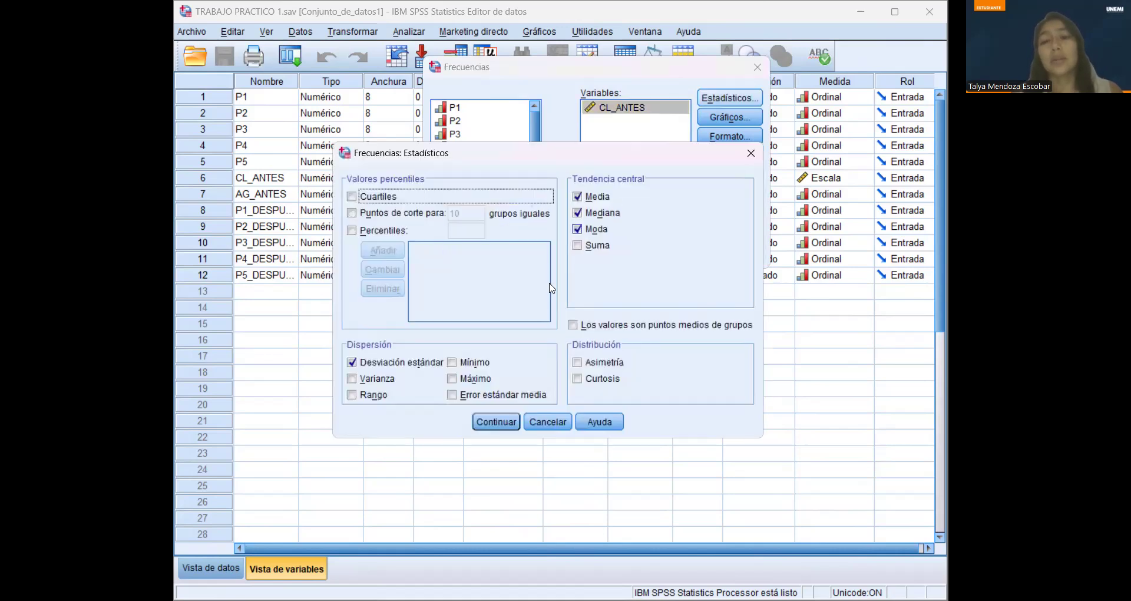
{"action": "left_click", "coordinate": [494, 423]}
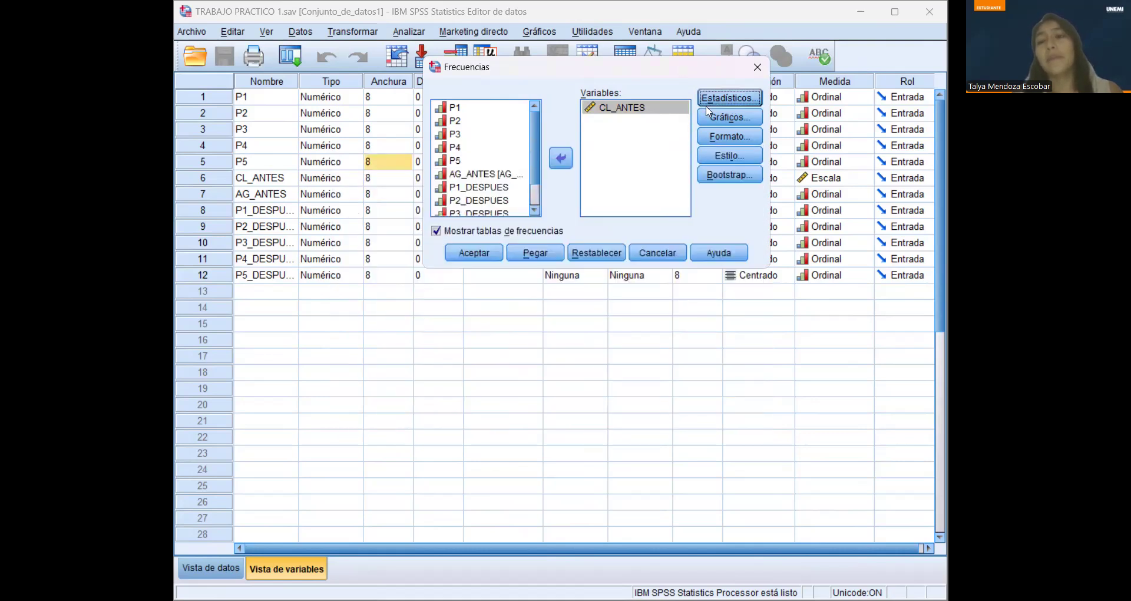
{"action": "left_click", "coordinate": [707, 114]}
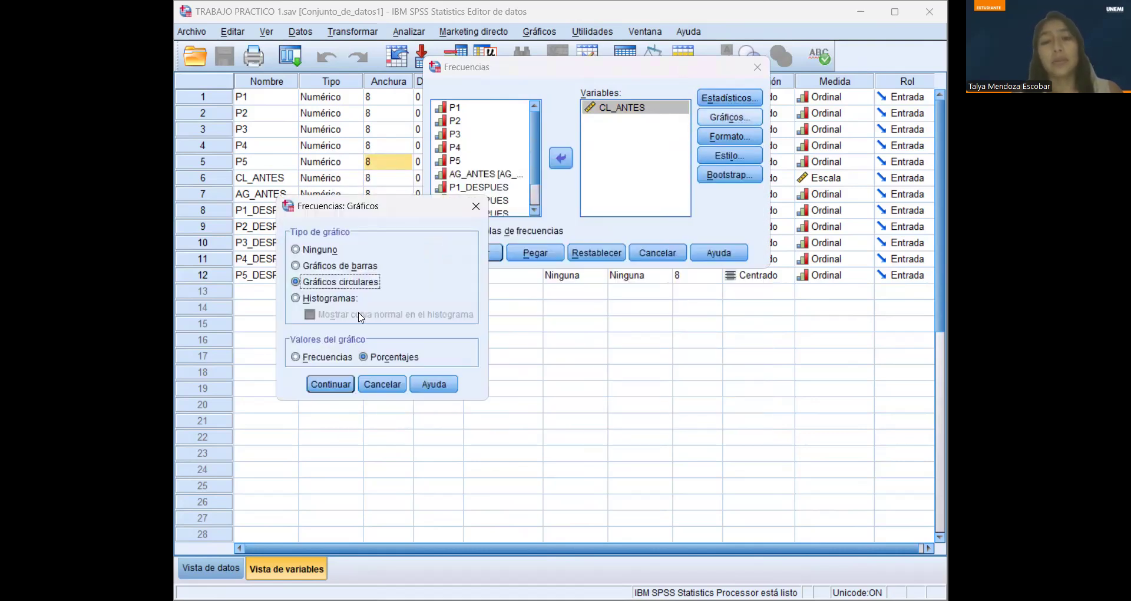
{"action": "left_click", "coordinate": [331, 385]}
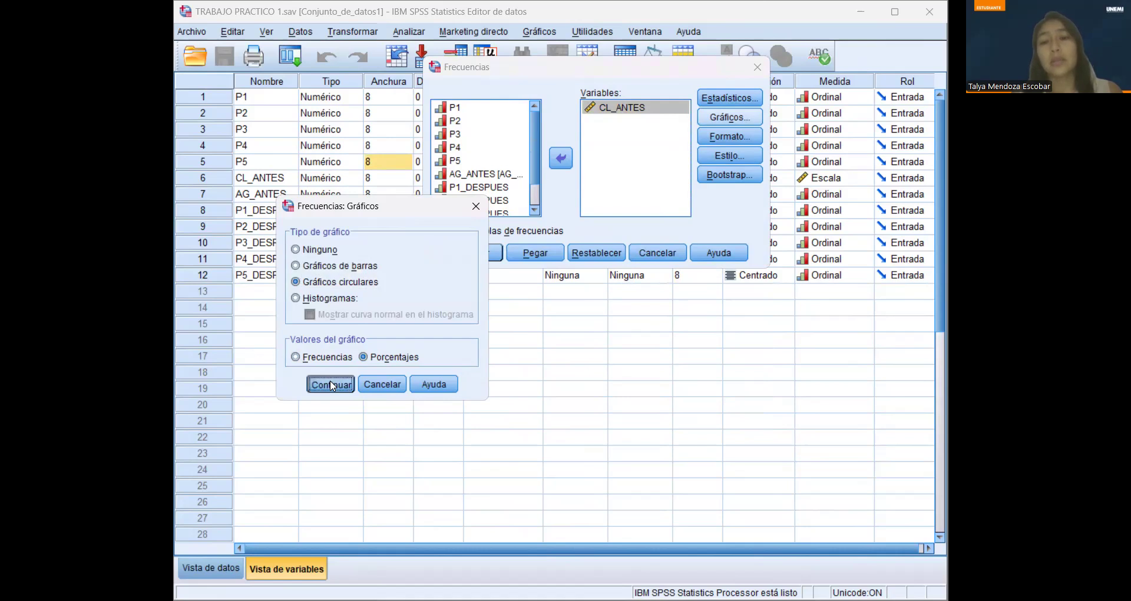
{"action": "left_click", "coordinate": [470, 254]}
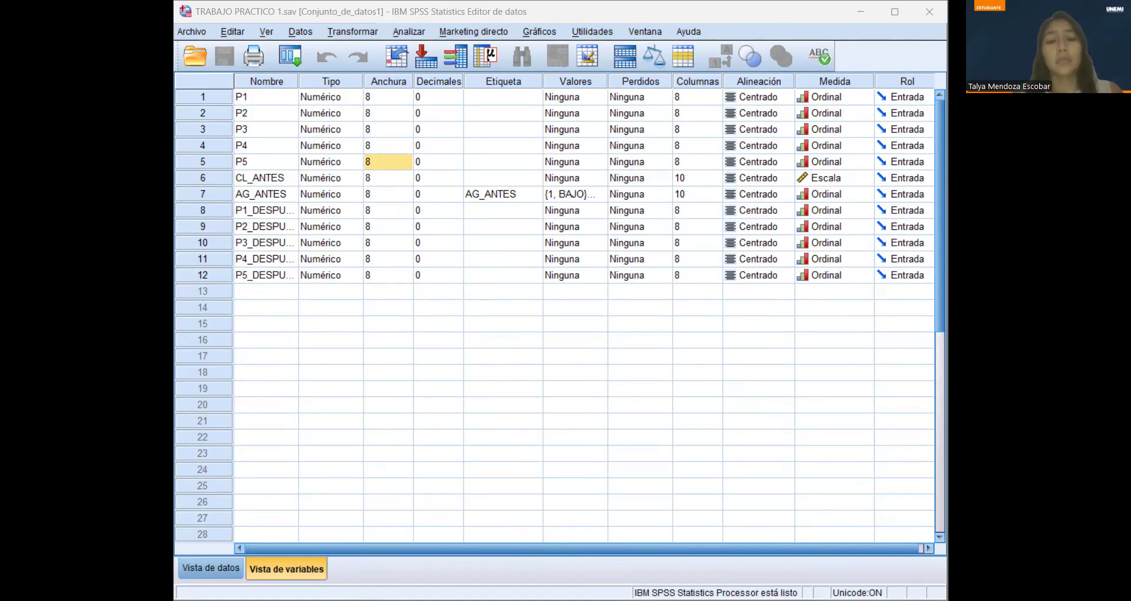
Label the CL_ANTES pie chart slices with percentages and scroll through the output.
{"action": "key", "text": "alt+Tab"}
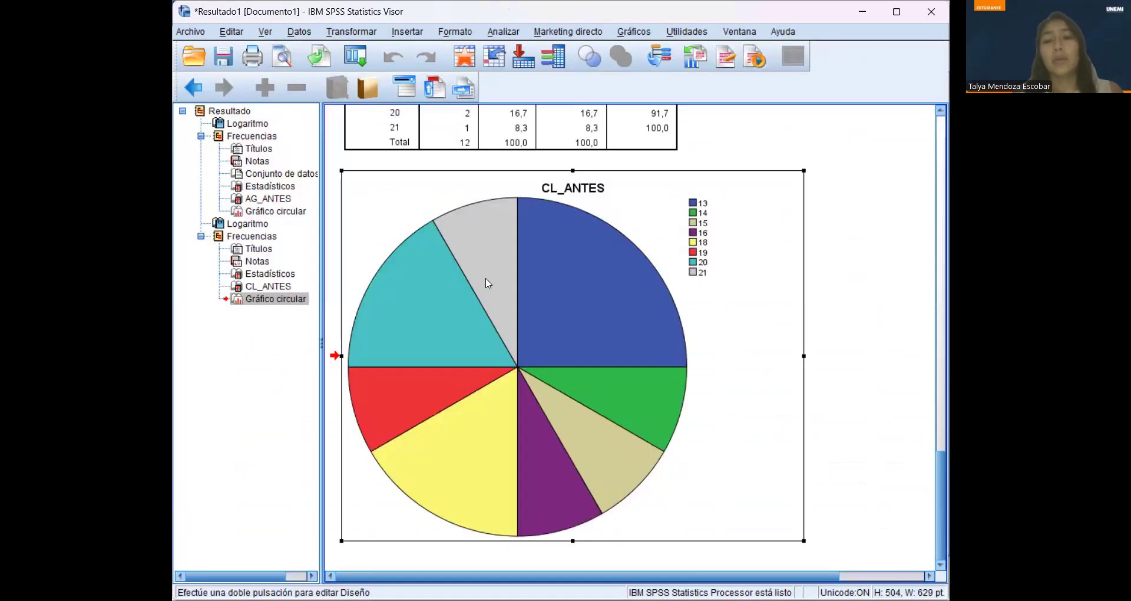
{"action": "double_click", "coordinate": [488, 283]}
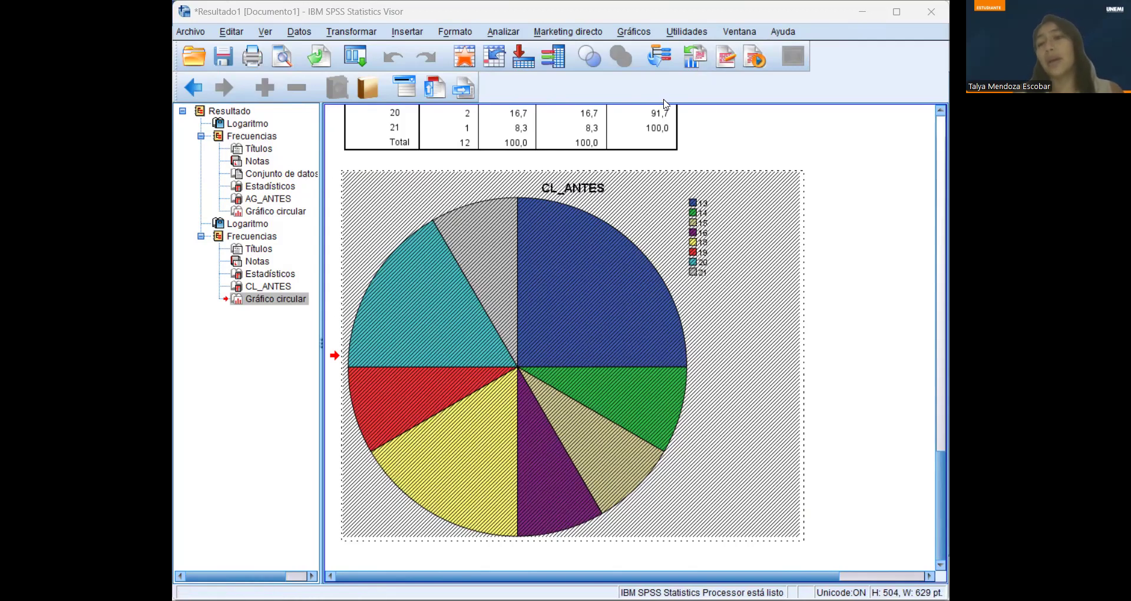
{"action": "left_click", "coordinate": [664, 100]}
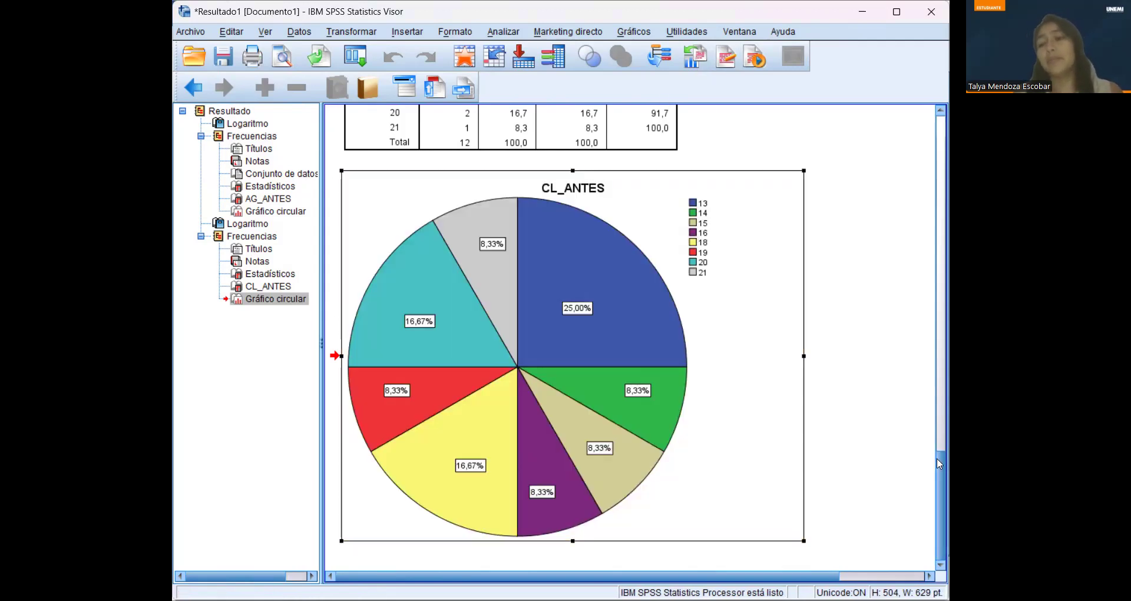
{"action": "left_click_drag", "start_coordinate": [941, 465], "coordinate": [941, 395]}
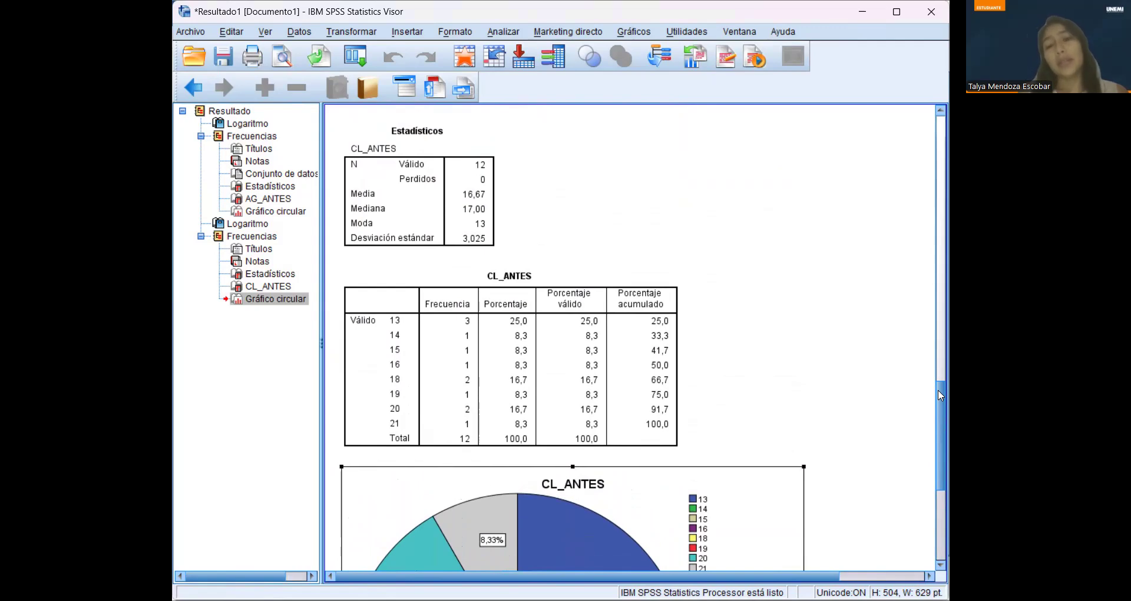
{"action": "left_click_drag", "start_coordinate": [941, 396], "coordinate": [944, 442]}
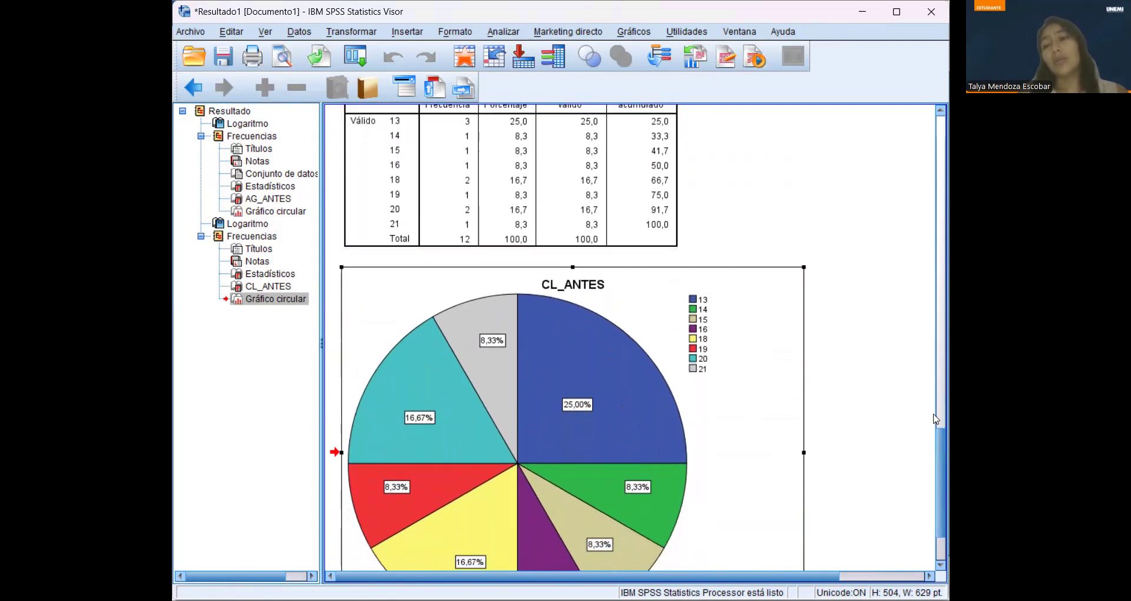
{"action": "left_click_drag", "start_coordinate": [940, 446], "coordinate": [940, 430]}
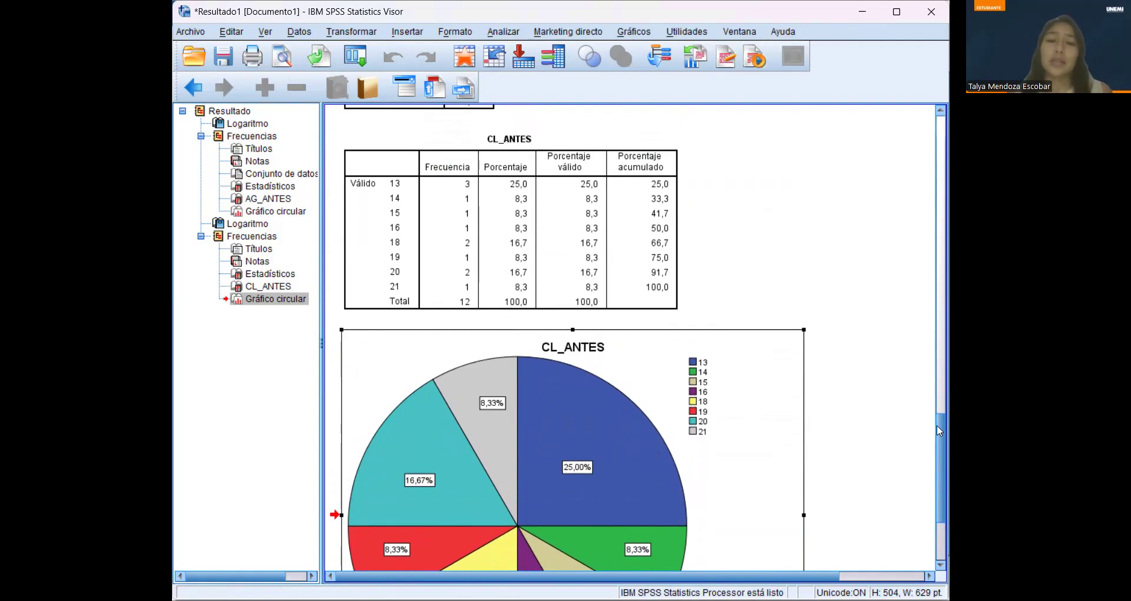
{"action": "left_click_drag", "start_coordinate": [940, 431], "coordinate": [939, 399]}
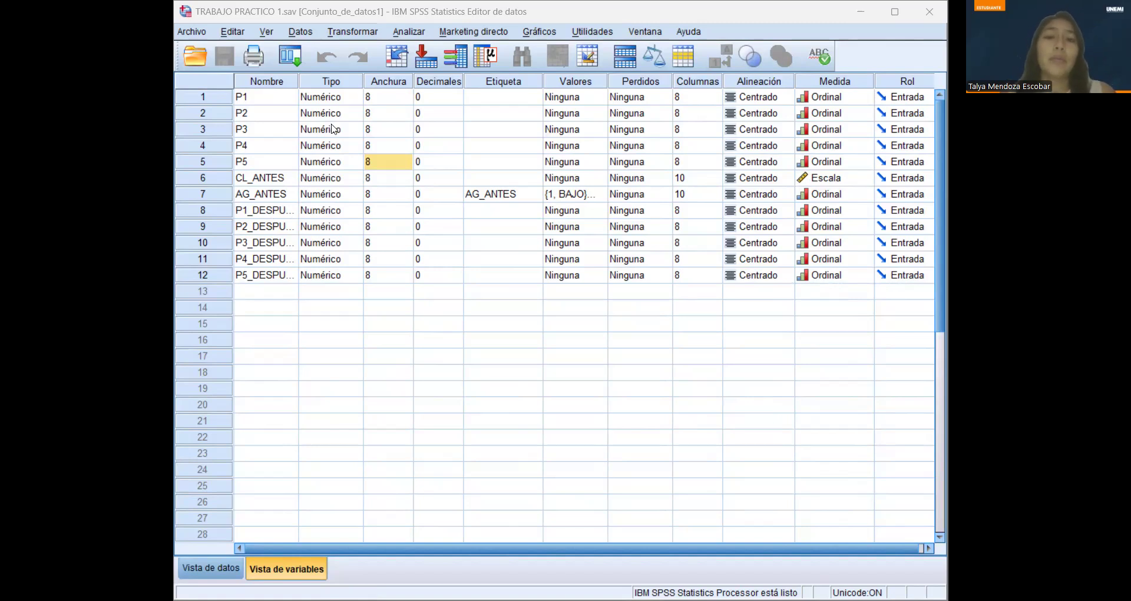
Open Compute Variable, name the target CL_DESPUES, and select P1_DESPUES in the variable list.
{"action": "left_click", "coordinate": [352, 36]}
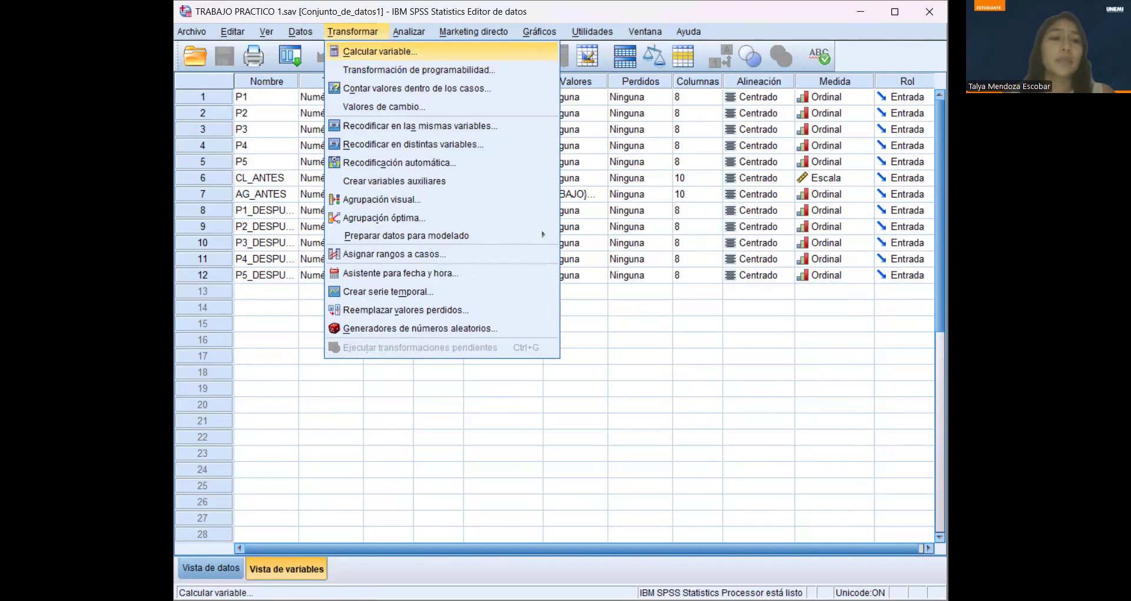
{"action": "left_click", "coordinate": [380, 52]}
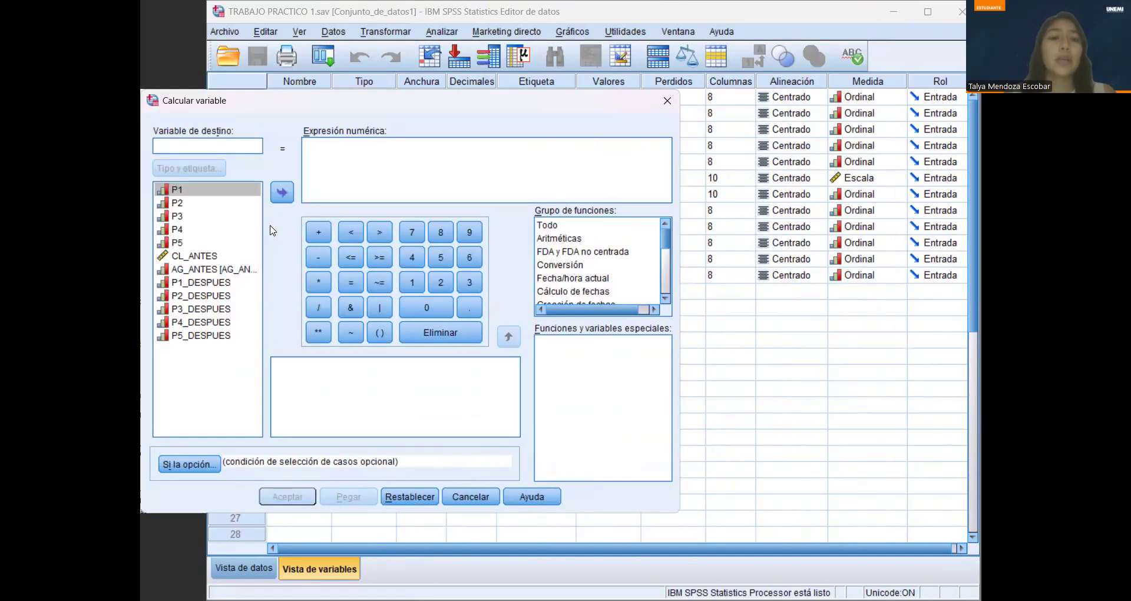
{"action": "left_click", "coordinate": [231, 147]}
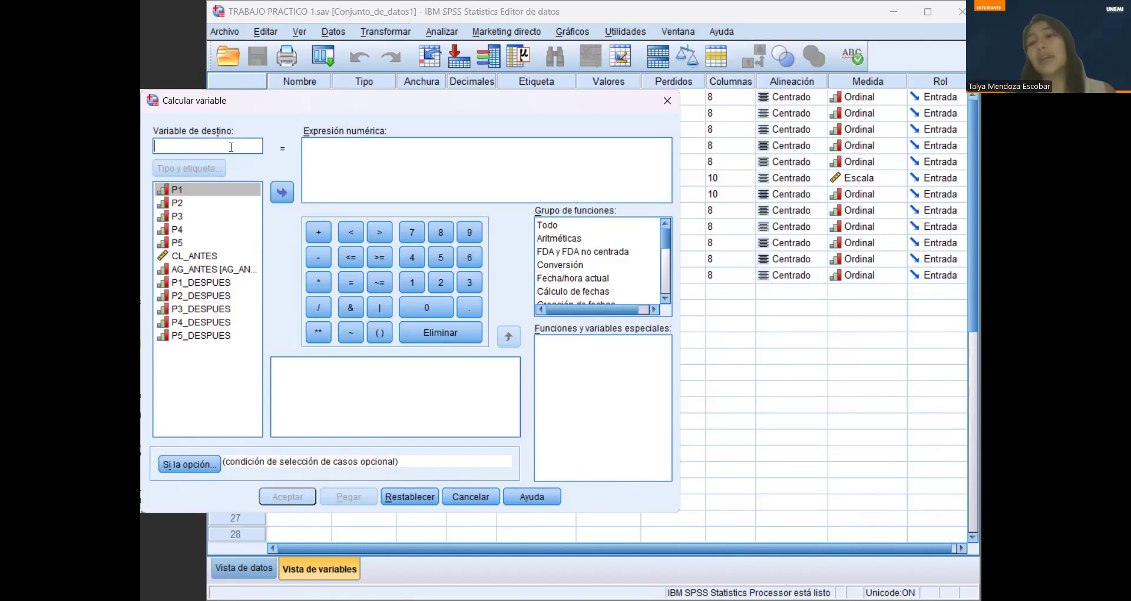
{"action": "type", "text": "c"}
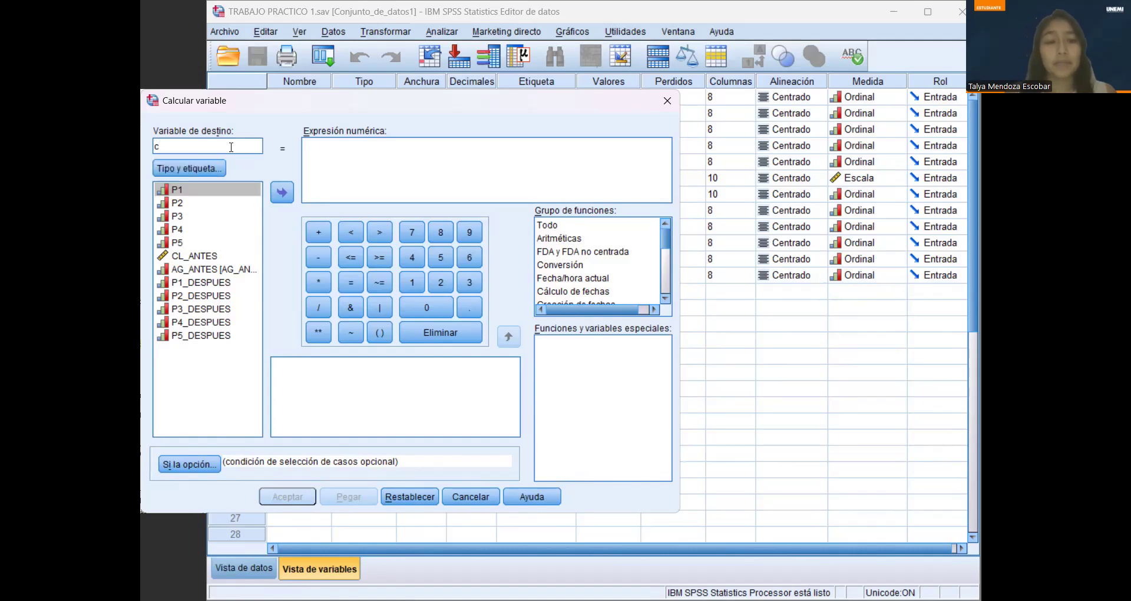
{"action": "key", "text": "BackSpace"}
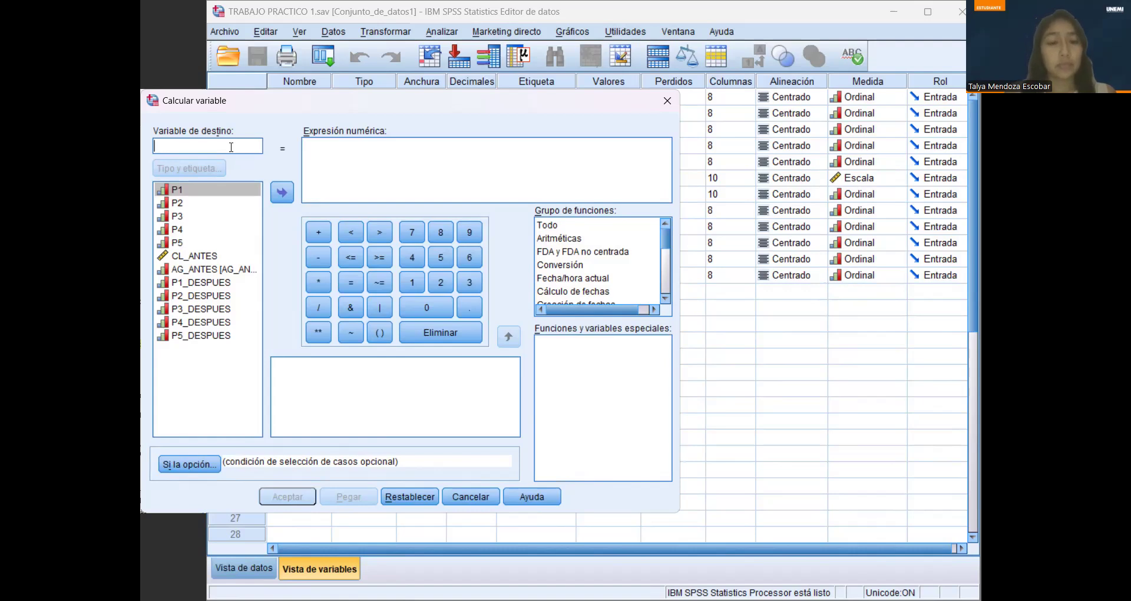
{"action": "type", "text": "c"}
{"action": "key", "text": "BackSpace"}
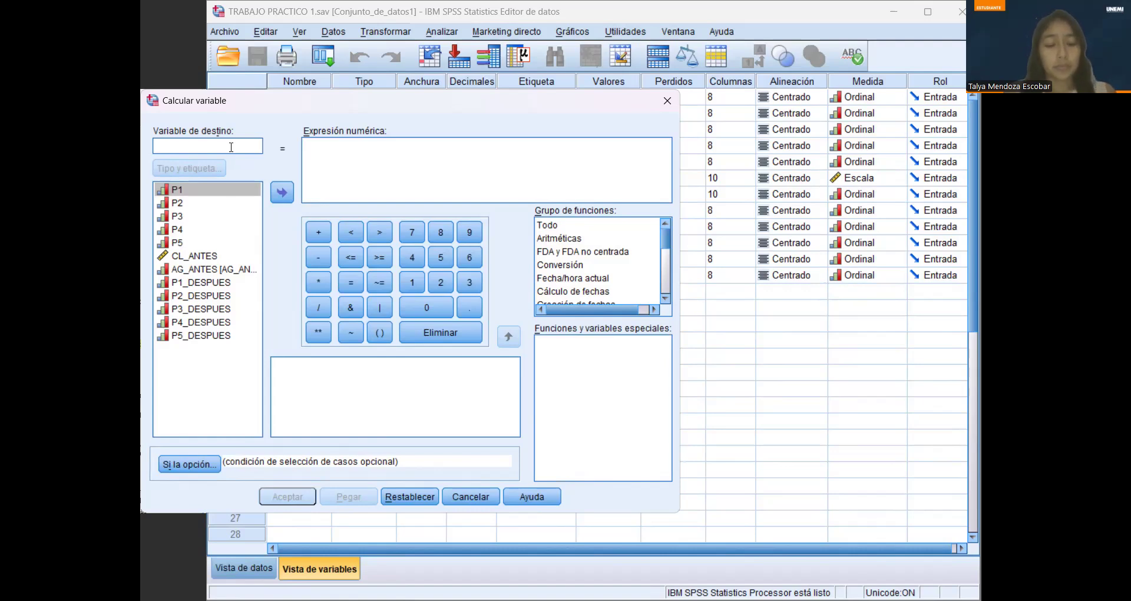
{"action": "type", "text": "C"}
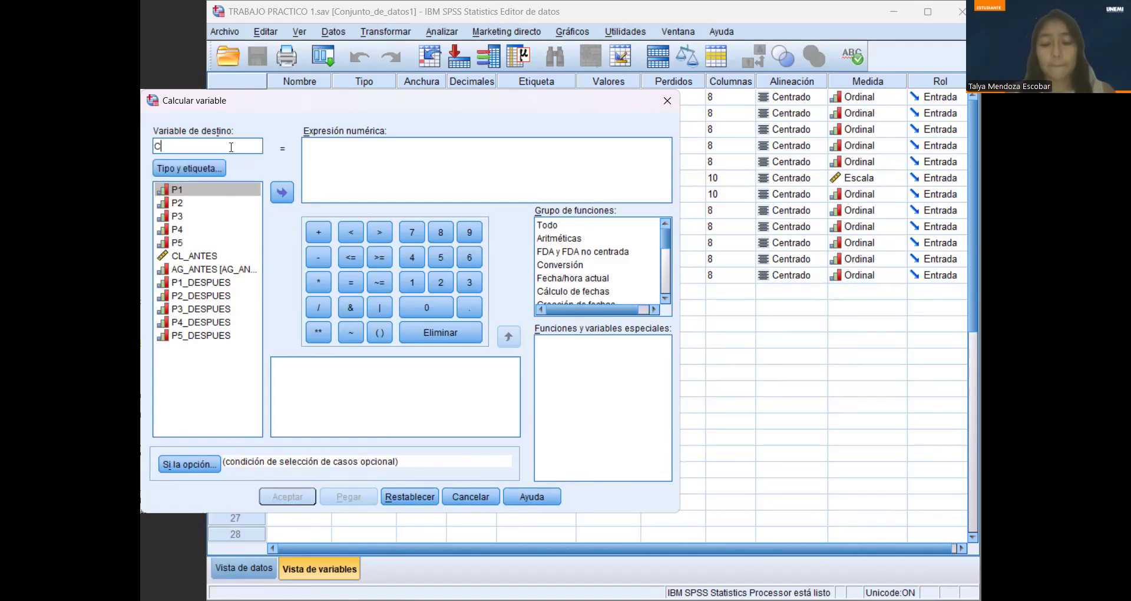
{"action": "type", "text": "L_"}
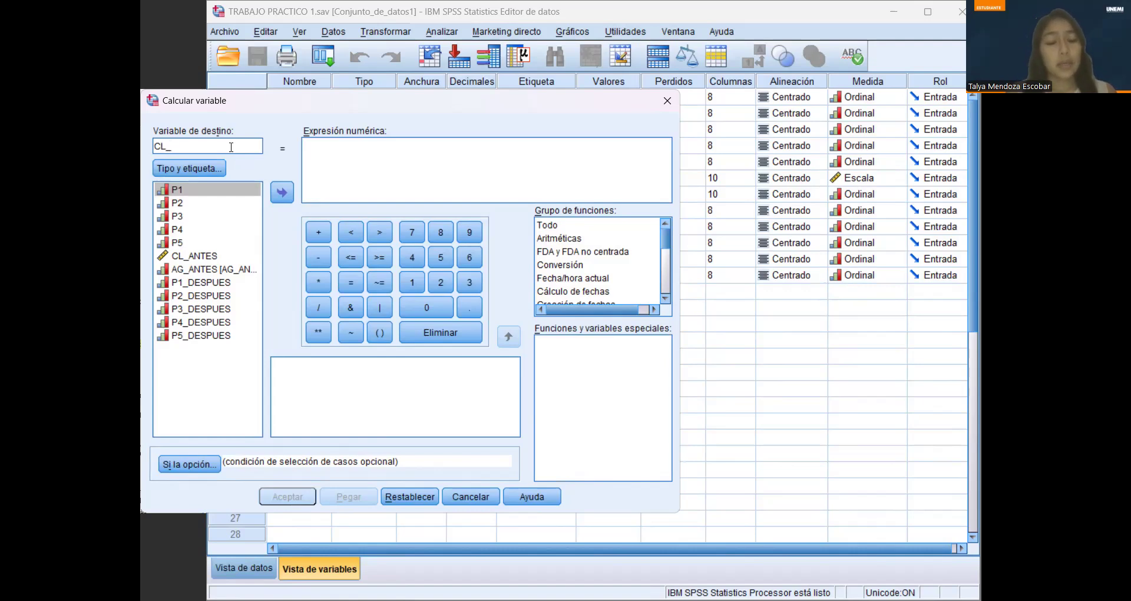
{"action": "type", "text": "DES"}
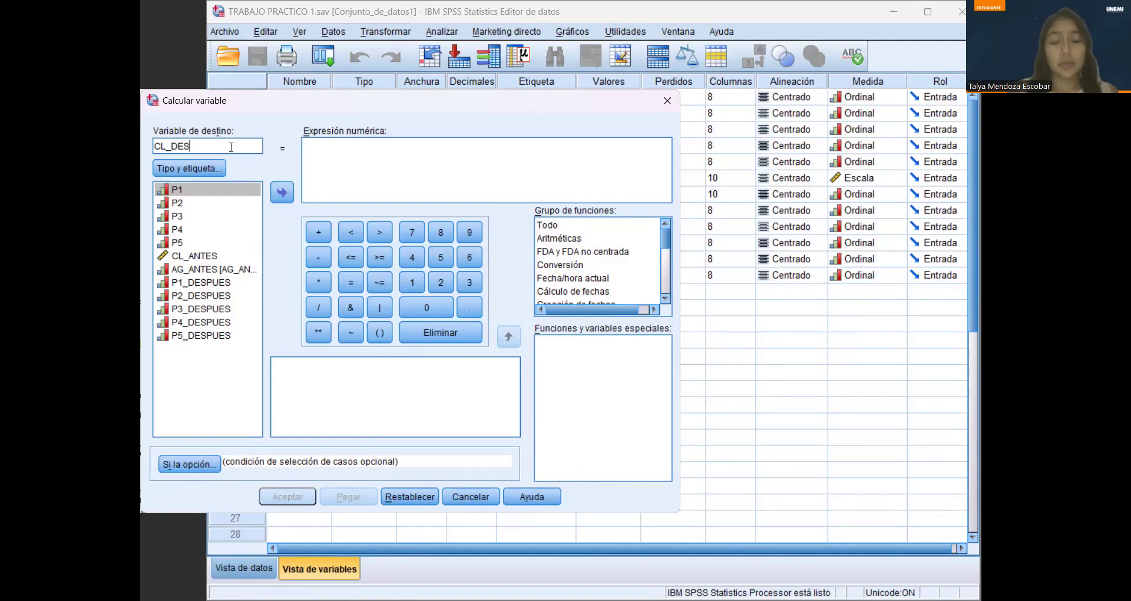
{"action": "type", "text": "PUES"}
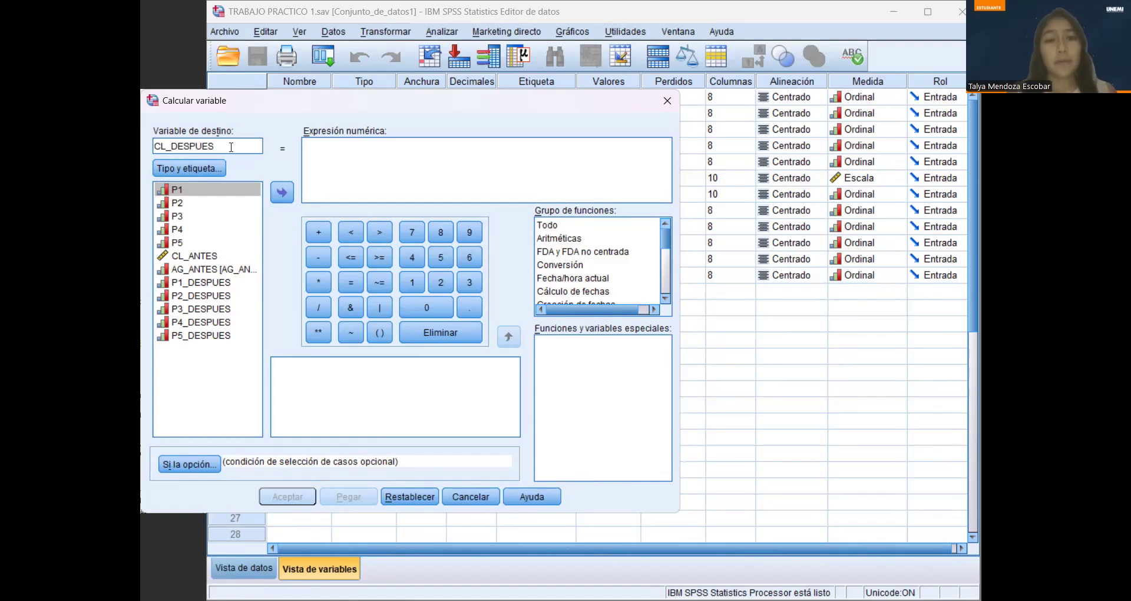
{"action": "left_click", "coordinate": [205, 282]}
Build the expression P1_DESPUES+P2_DESPUES+, removing an extra plus sign.
{"action": "left_click", "coordinate": [202, 284]}
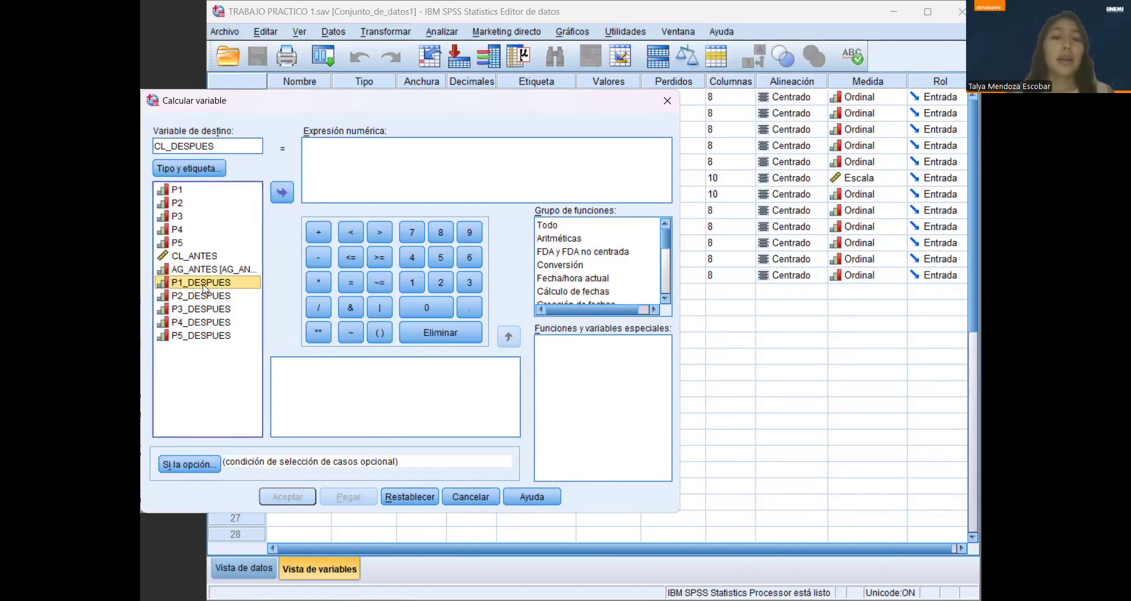
{"action": "left_click", "coordinate": [279, 193]}
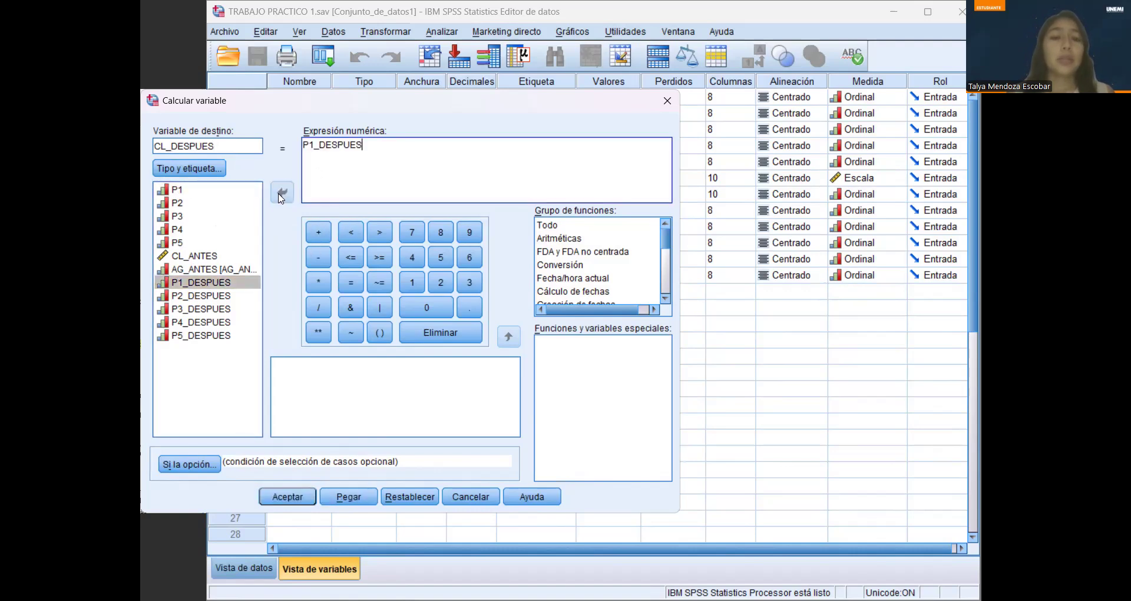
{"action": "left_click", "coordinate": [325, 231]}
{"action": "left_click", "coordinate": [225, 295]}
{"action": "left_click", "coordinate": [309, 241]}
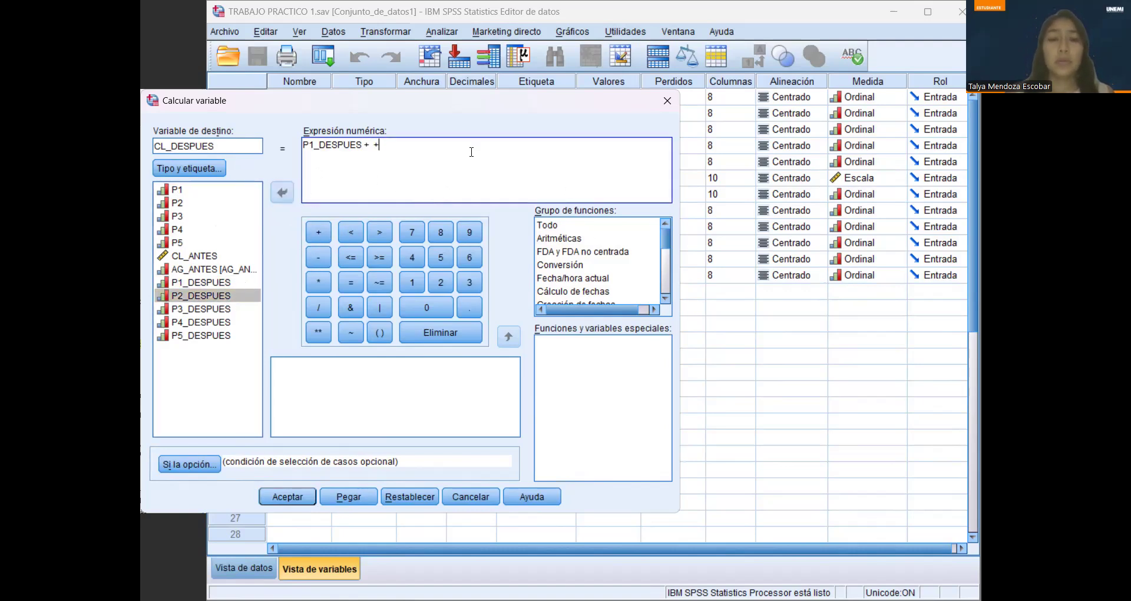
{"action": "left_click", "coordinate": [396, 142]}
{"action": "key", "text": "BackSpace"}
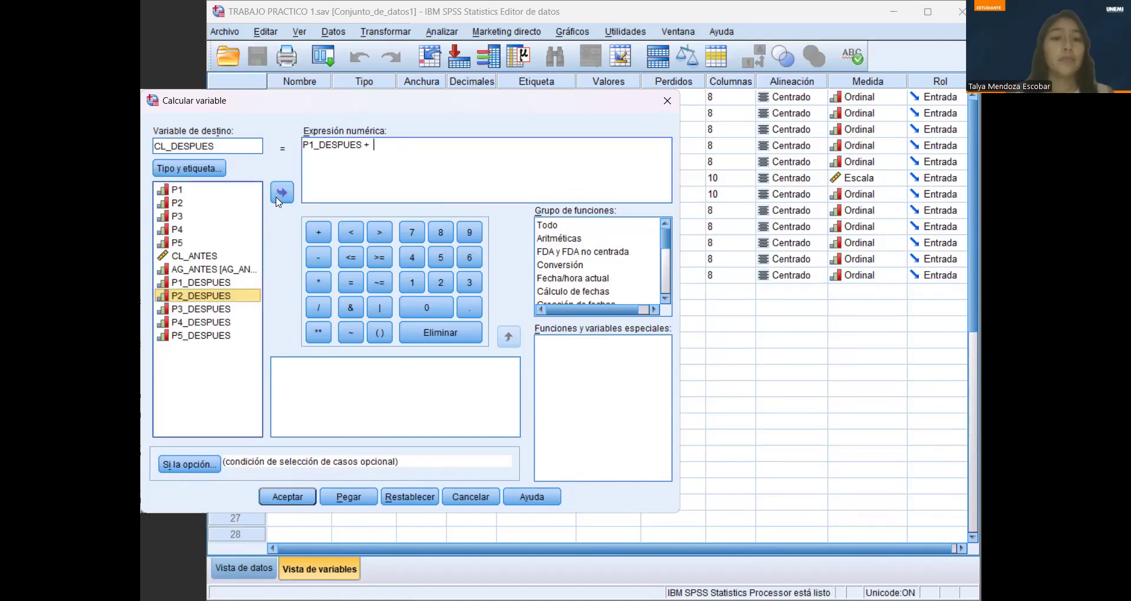
{"action": "left_click", "coordinate": [282, 199]}
{"action": "type", "text": "+"}
Append P3_DESPUES+P4_DESPUES+P5_DESPUES and confirm to create CL_DESPUES.
{"action": "left_click", "coordinate": [215, 309]}
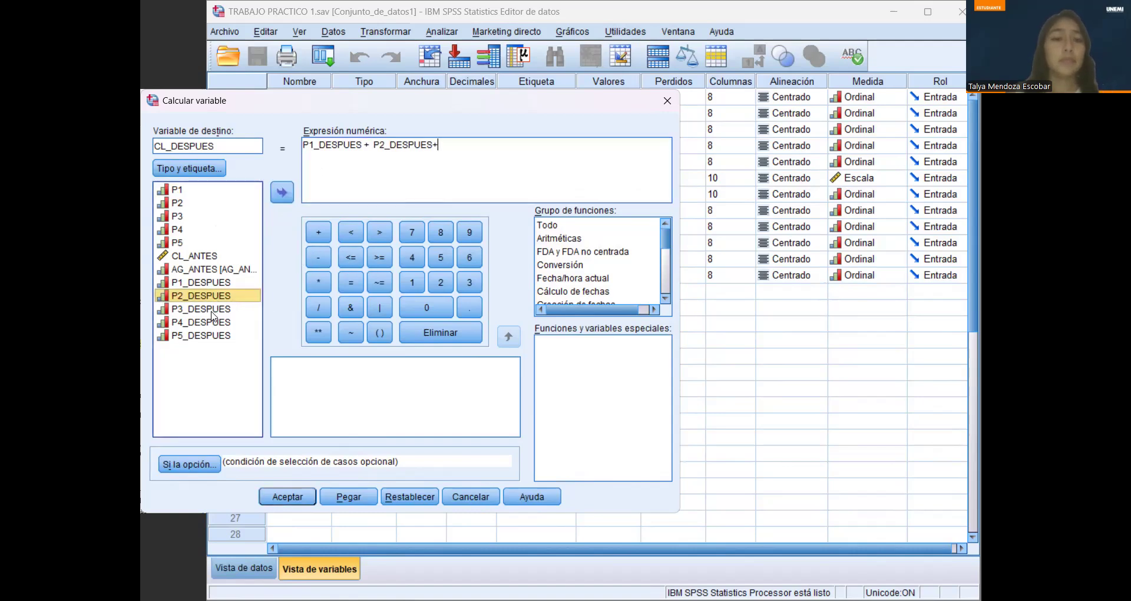
{"action": "left_click", "coordinate": [290, 191]}
{"action": "type", "text": "+"}
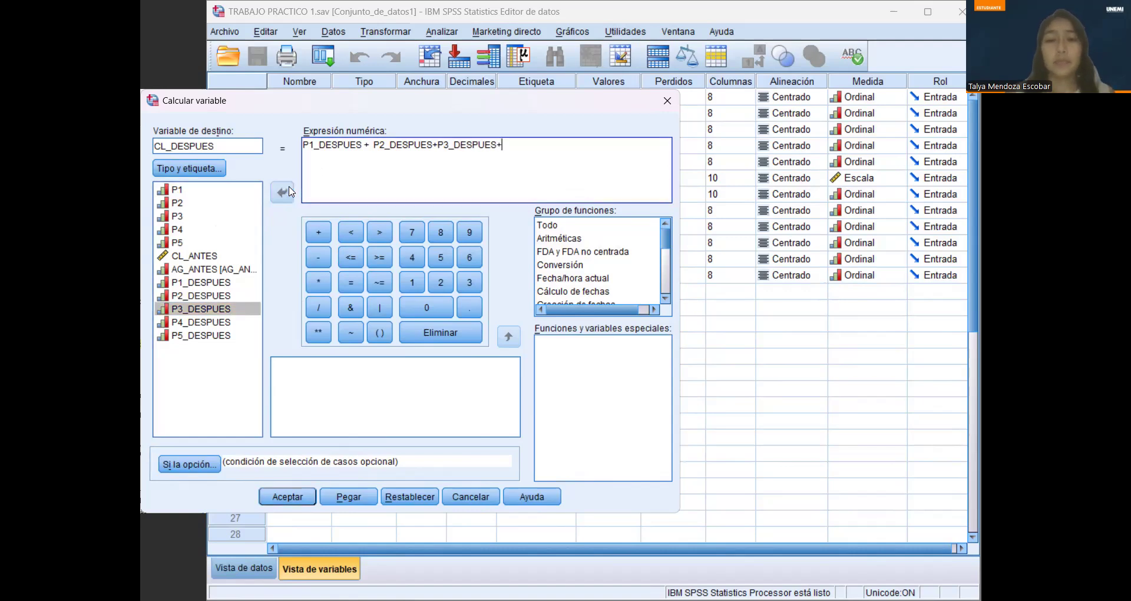
{"action": "left_click", "coordinate": [197, 324]}
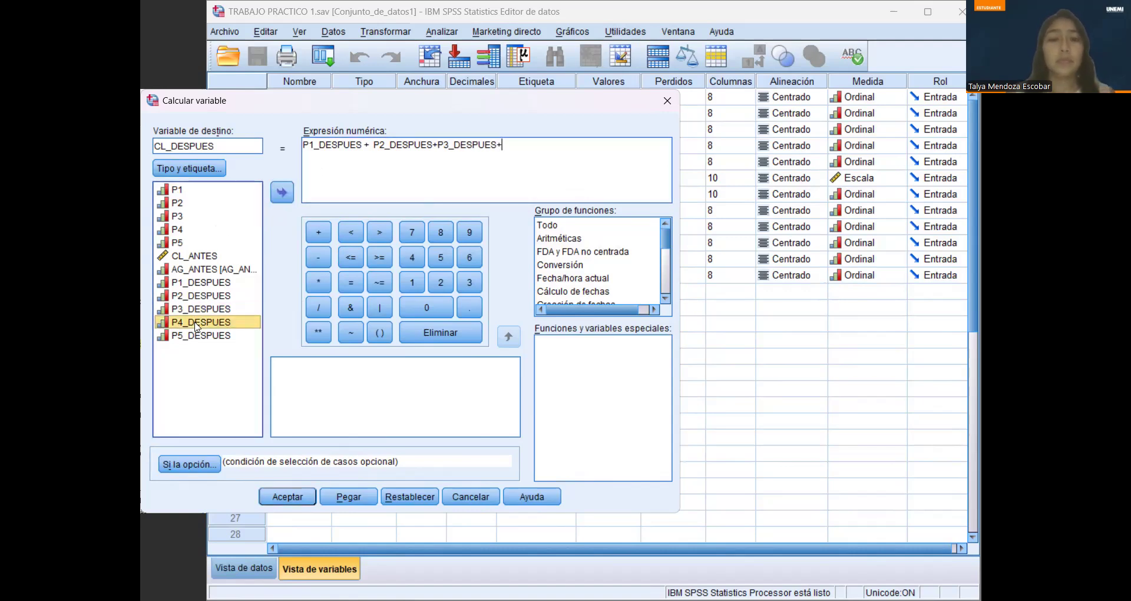
{"action": "left_click", "coordinate": [277, 193]}
{"action": "type", "text": "+"}
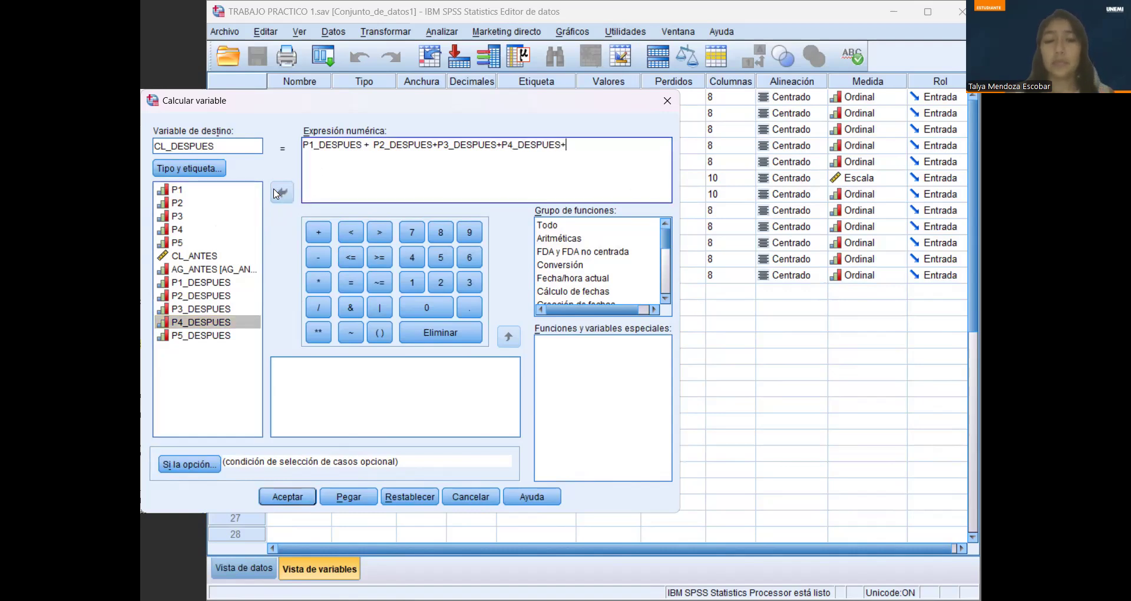
{"action": "left_click", "coordinate": [206, 337]}
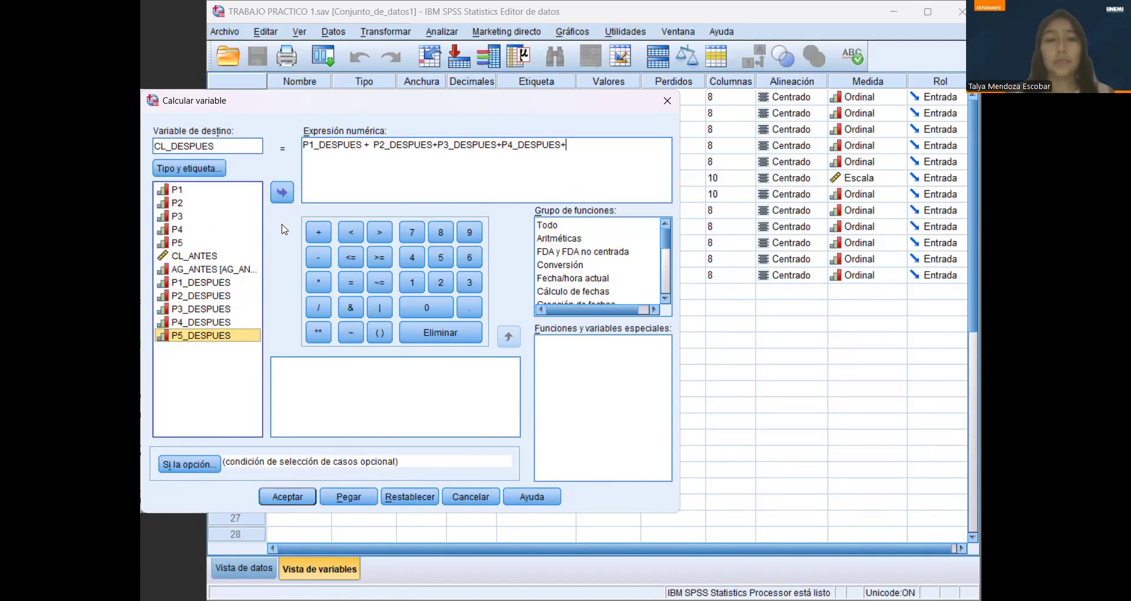
{"action": "left_click", "coordinate": [282, 193]}
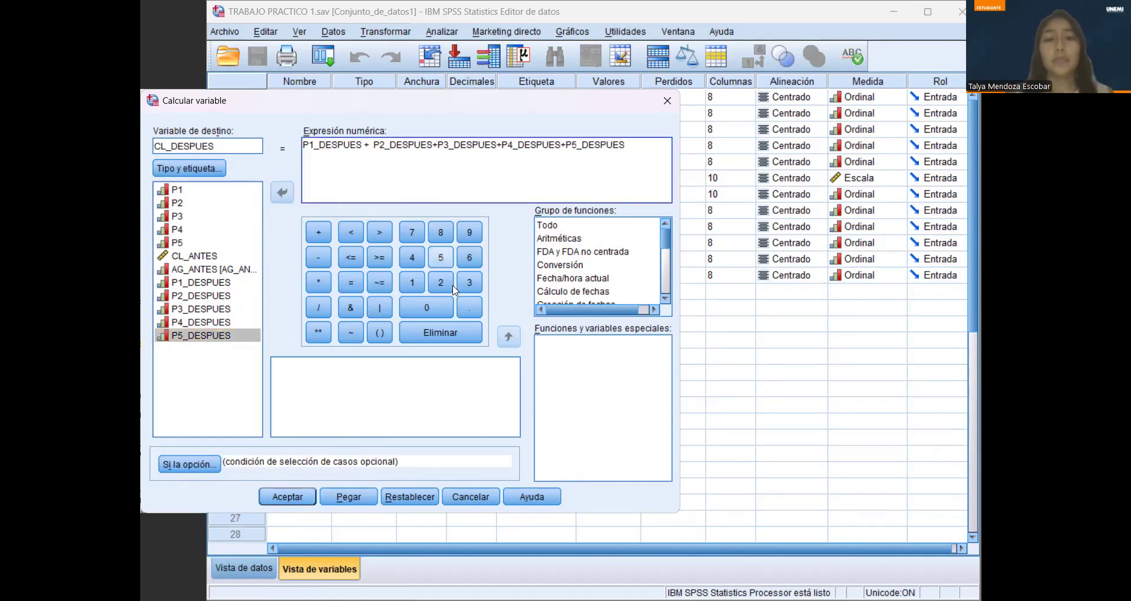
{"action": "left_click", "coordinate": [293, 498]}
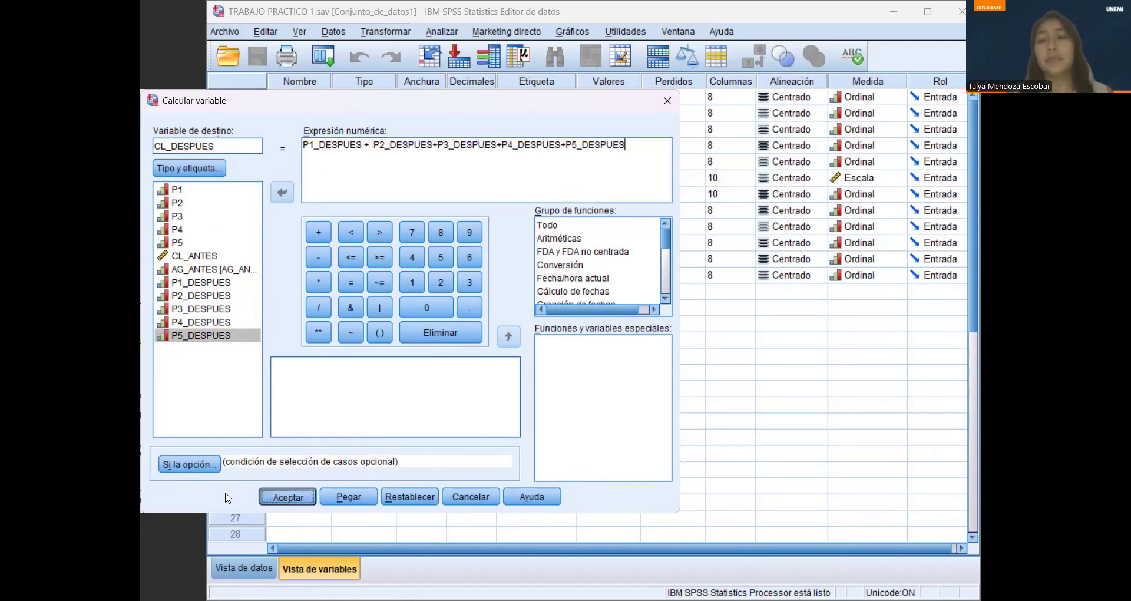
{"action": "left_click", "coordinate": [262, 497]}
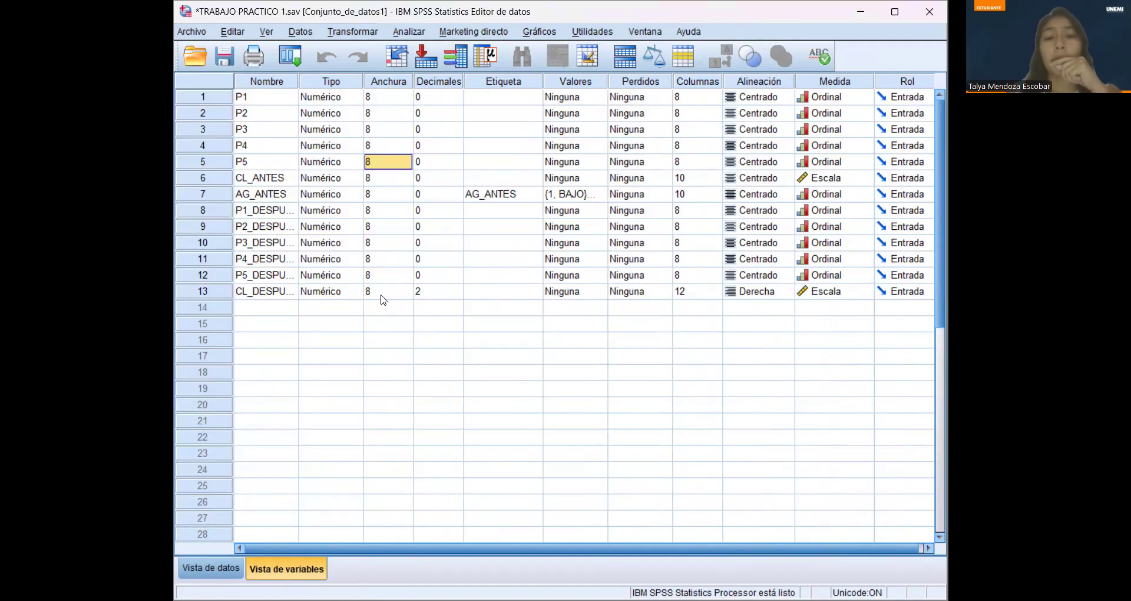
Set CL_DESPUES to 0 decimals with centred alignment, then switch to Data View.
{"action": "left_click", "coordinate": [449, 295]}
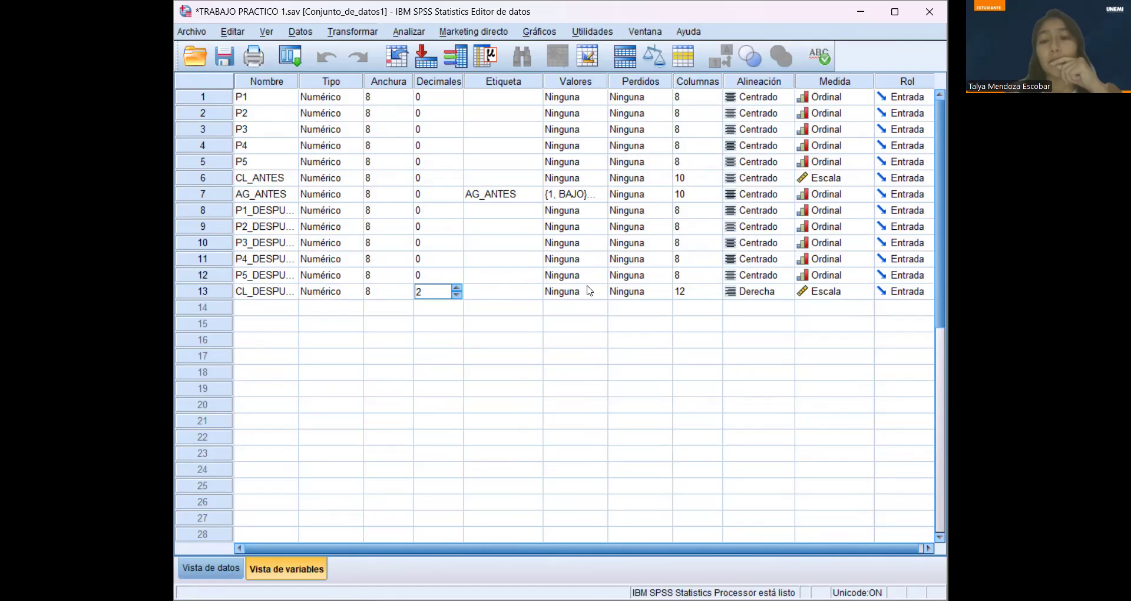
{"action": "left_click", "coordinate": [457, 295]}
{"action": "left_click", "coordinate": [457, 295]}
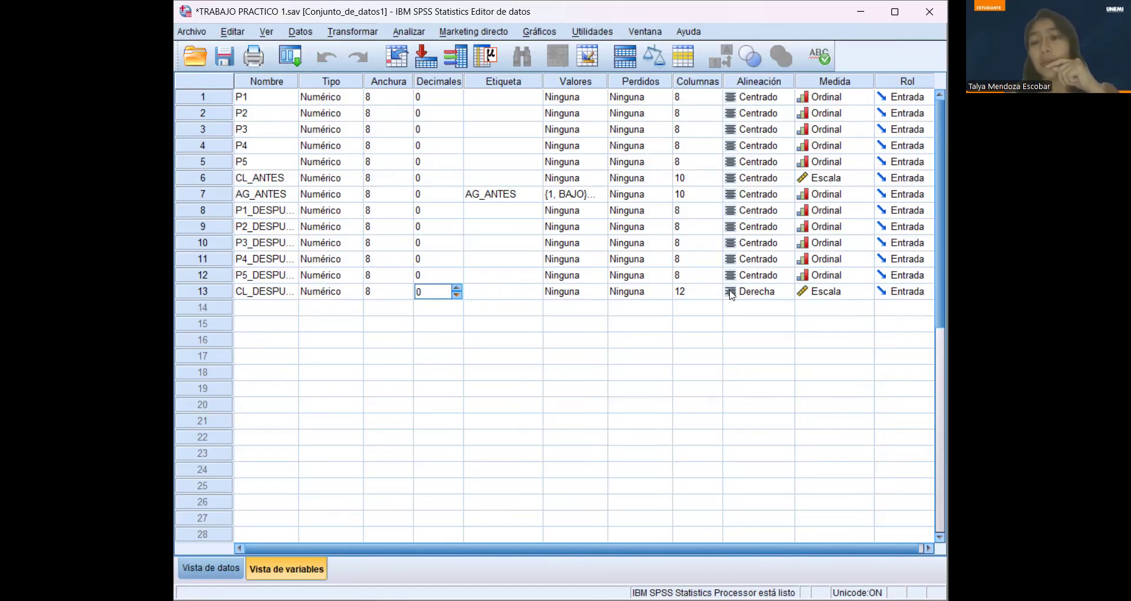
{"action": "left_click", "coordinate": [775, 293]}
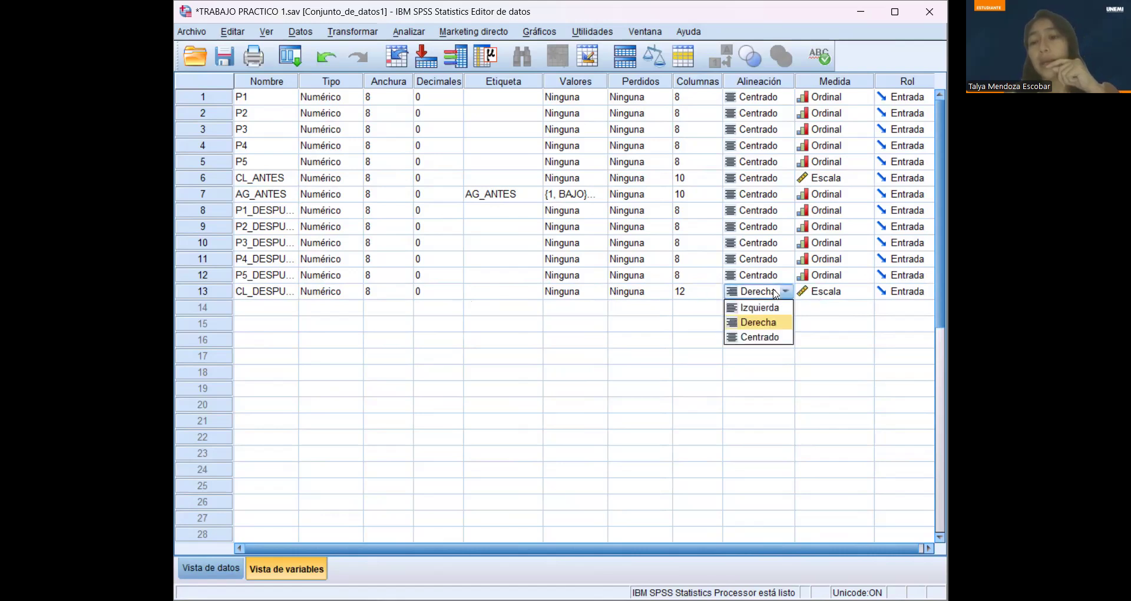
{"action": "left_click", "coordinate": [760, 337]}
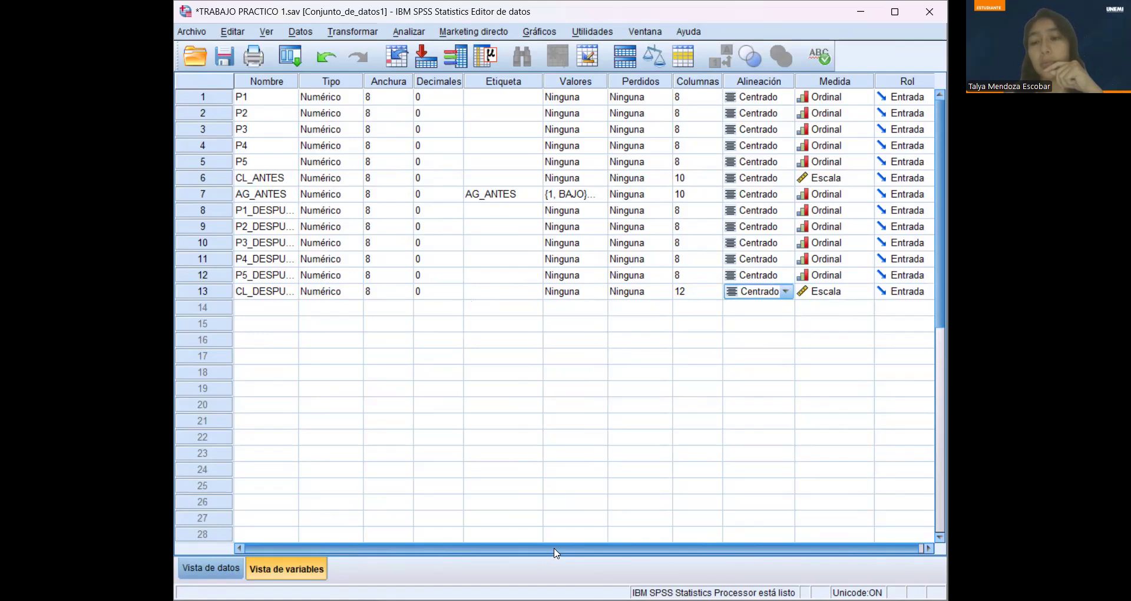
{"action": "left_click_drag", "start_coordinate": [556, 552], "coordinate": [696, 542]}
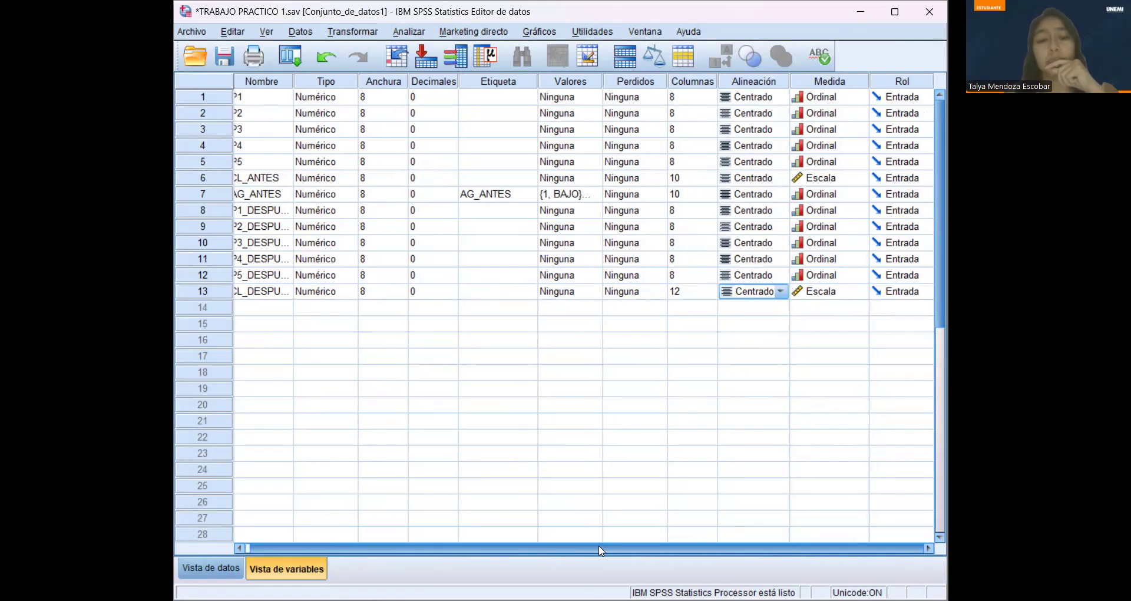
{"action": "left_click", "coordinate": [211, 568]}
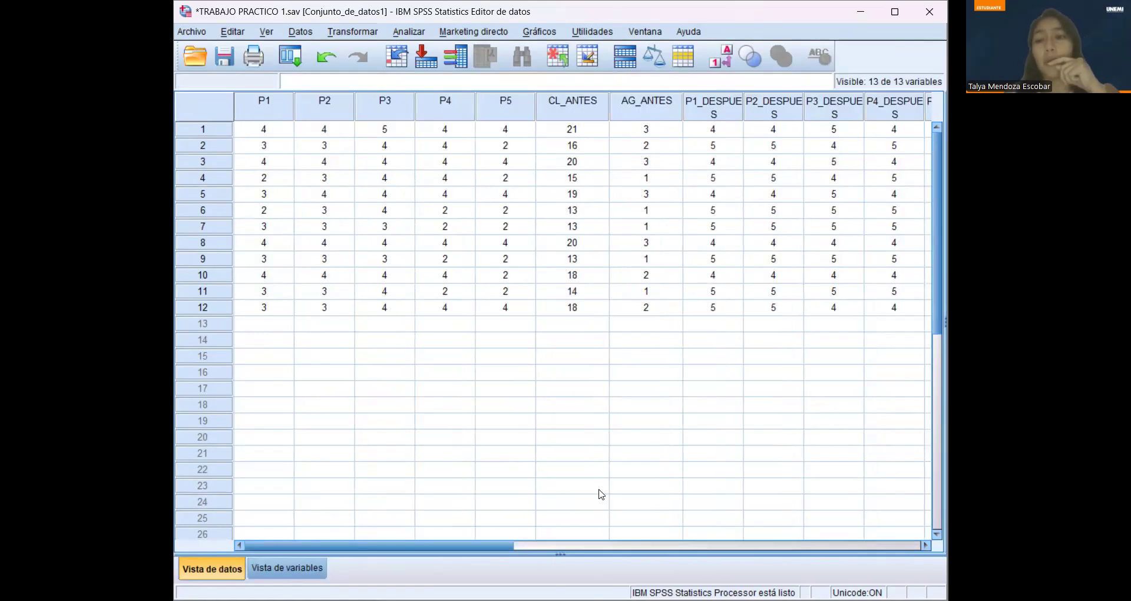
Scroll the data grid across to review CL_DESPUES totals, then return to Variable View.
{"action": "left_click", "coordinate": [840, 102]}
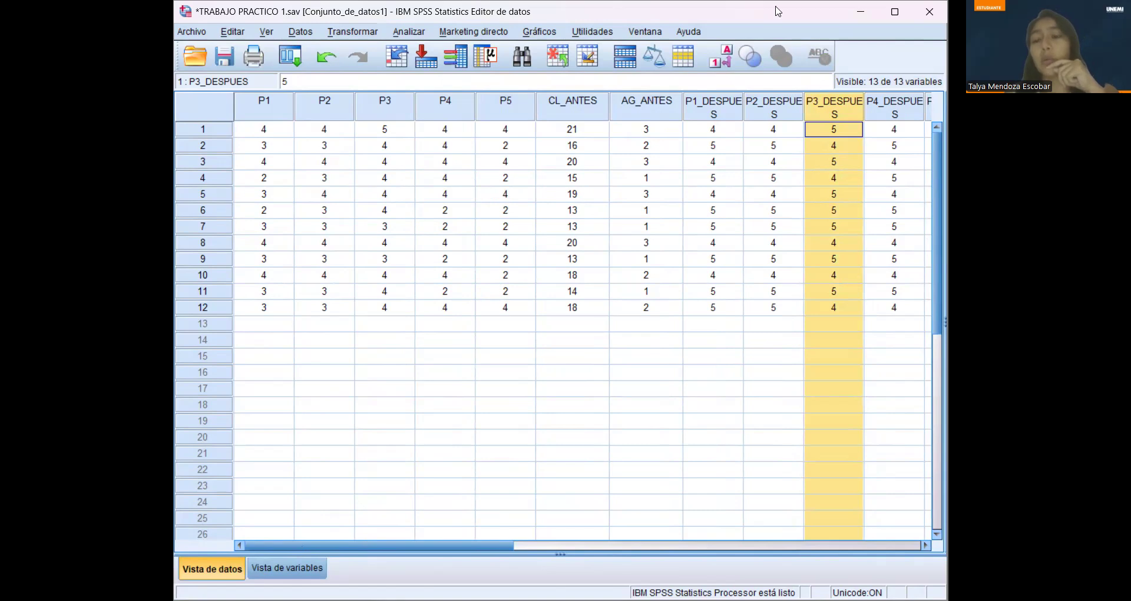
{"action": "left_click_drag", "start_coordinate": [424, 542], "coordinate": [711, 556]}
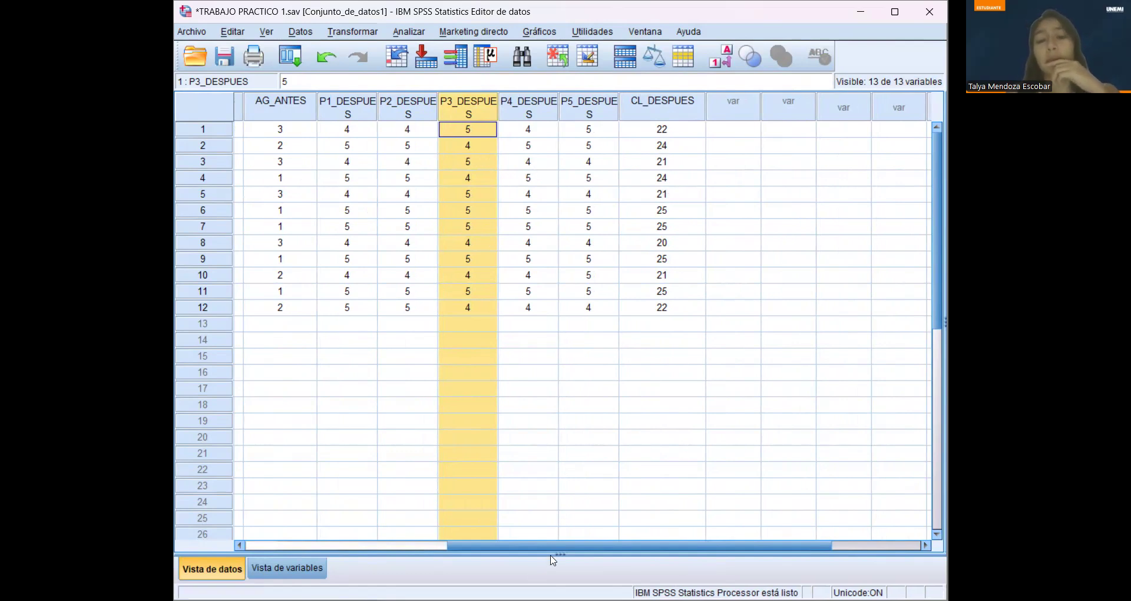
{"action": "left_click_drag", "start_coordinate": [555, 542], "coordinate": [437, 545]}
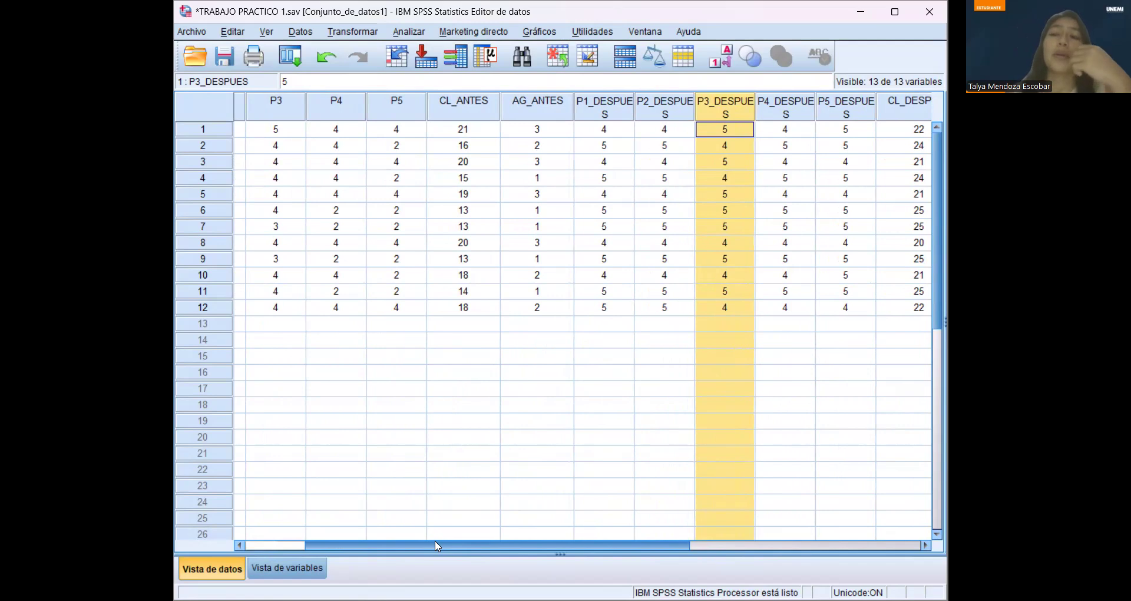
{"action": "left_click_drag", "start_coordinate": [438, 545], "coordinate": [565, 549]}
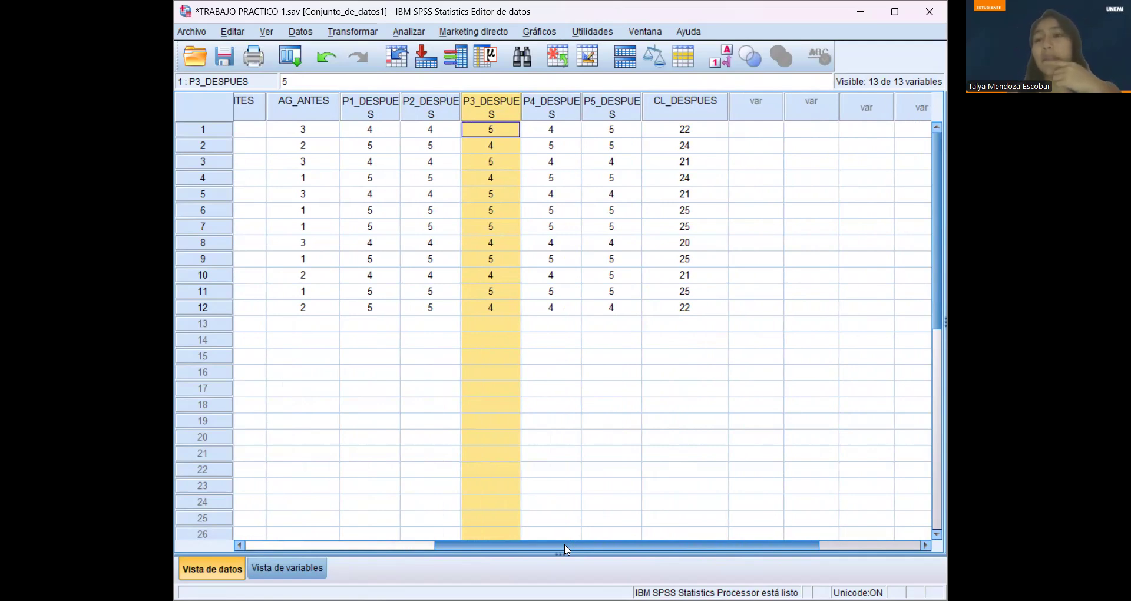
{"action": "left_click_drag", "start_coordinate": [565, 550], "coordinate": [373, 567]}
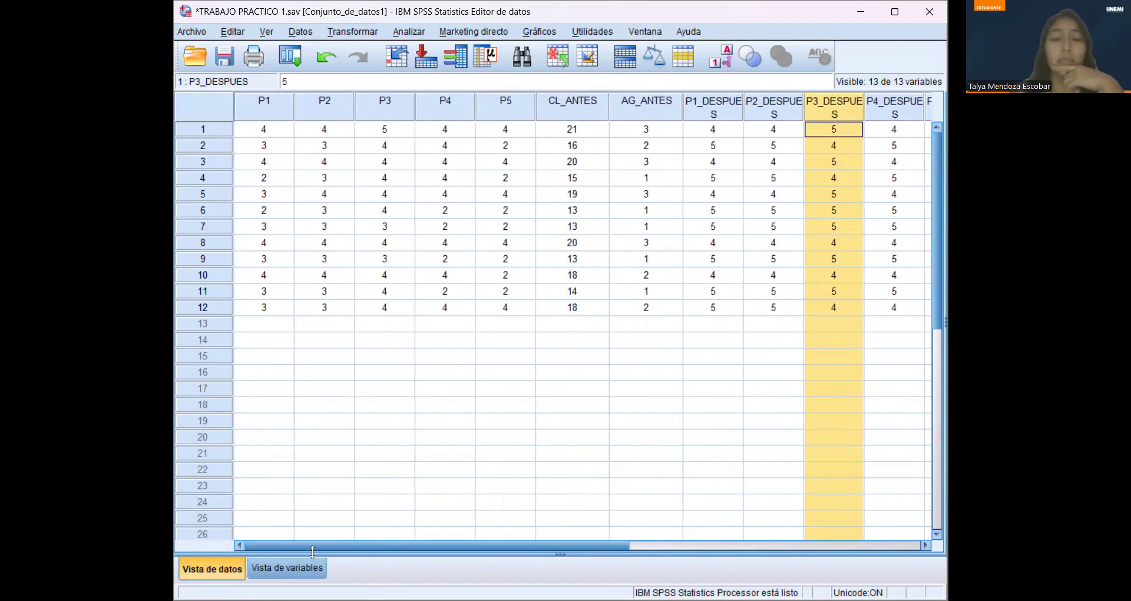
{"action": "left_click", "coordinate": [299, 571]}
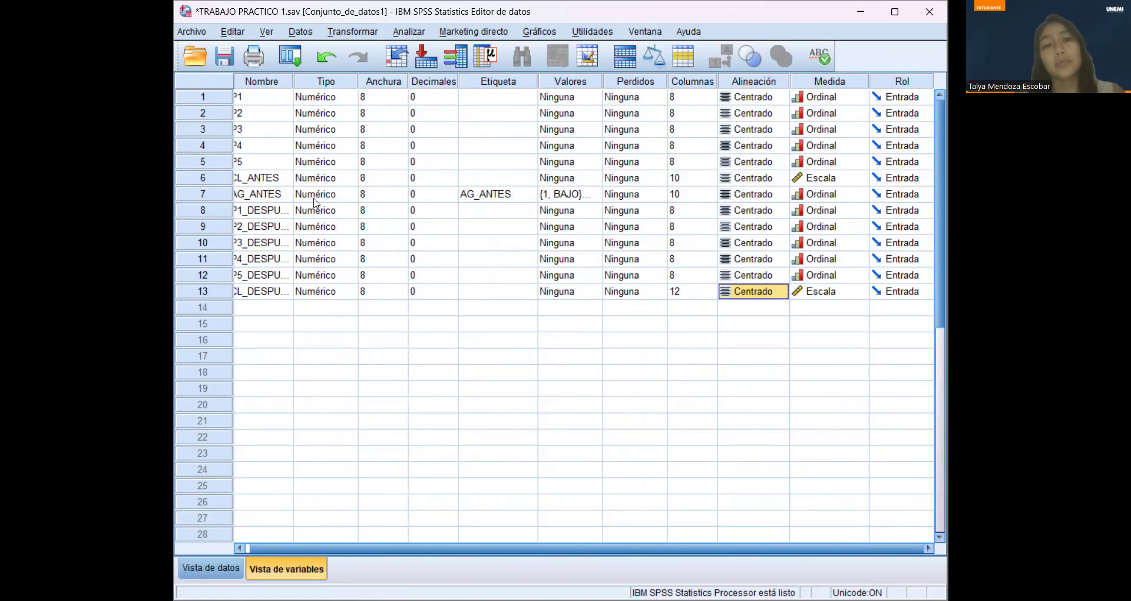
Open and dismiss Count Values within Cases, then reopen the Transform menu.
{"action": "left_click", "coordinate": [353, 32]}
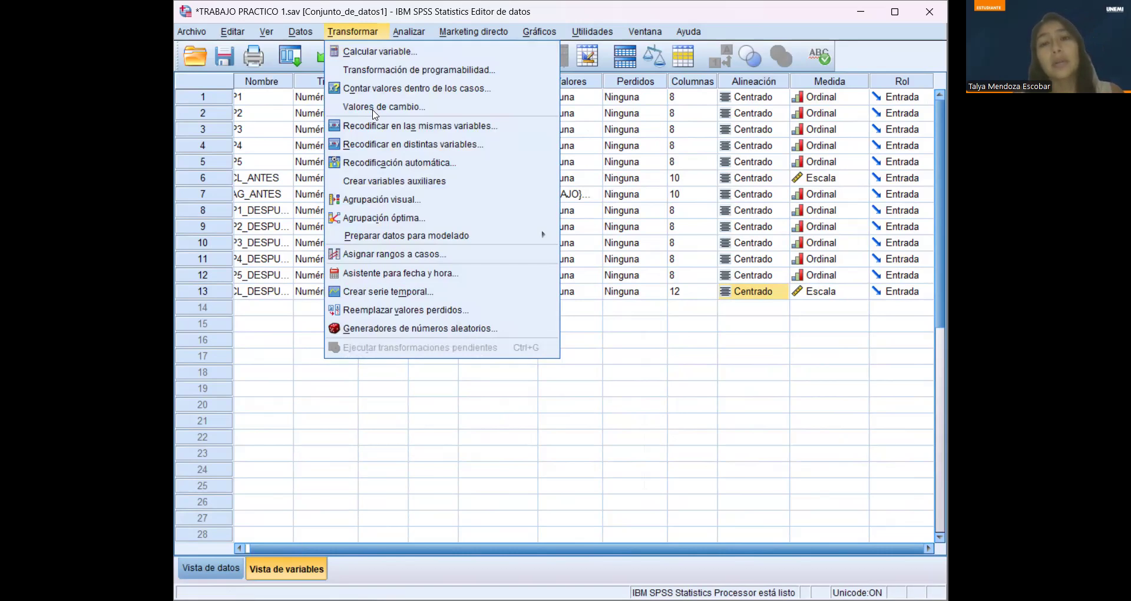
{"action": "left_click", "coordinate": [545, 89]}
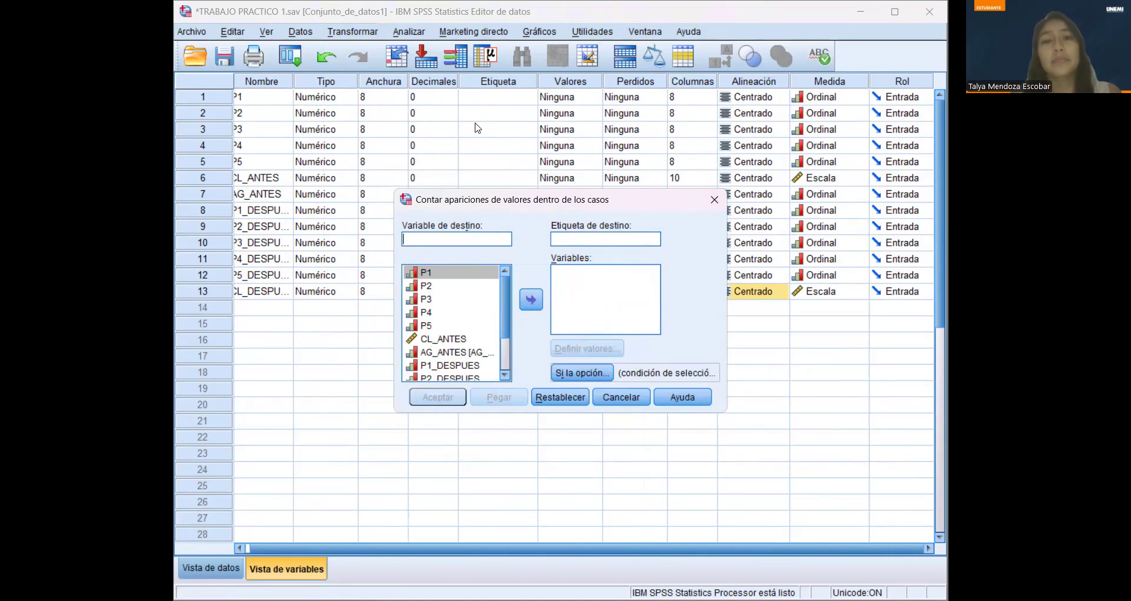
{"action": "left_click", "coordinate": [361, 31]}
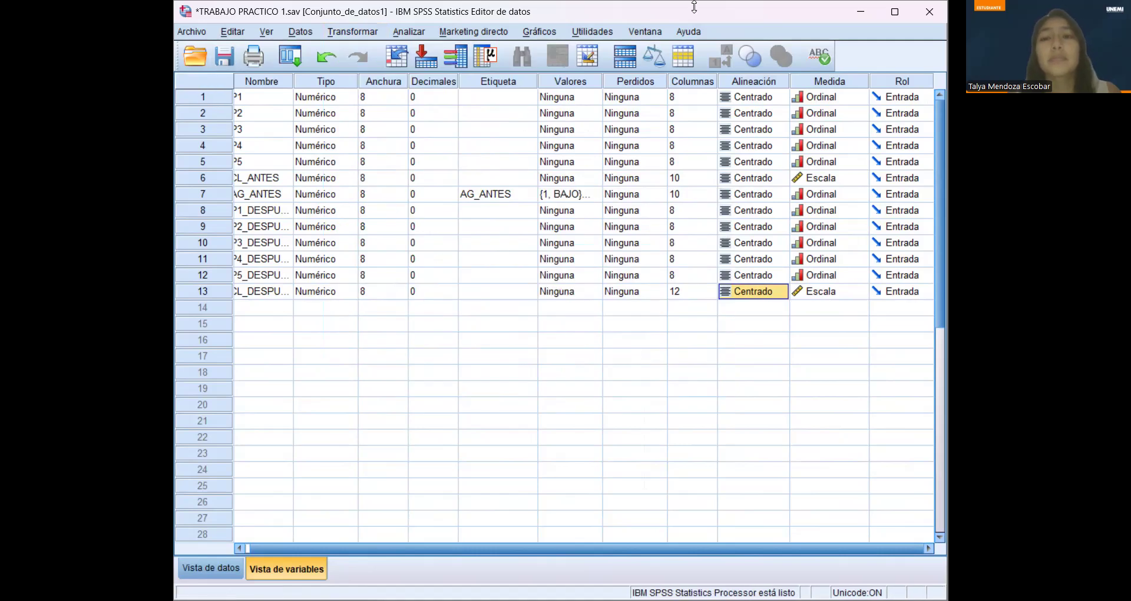
{"action": "left_click", "coordinate": [343, 33]}
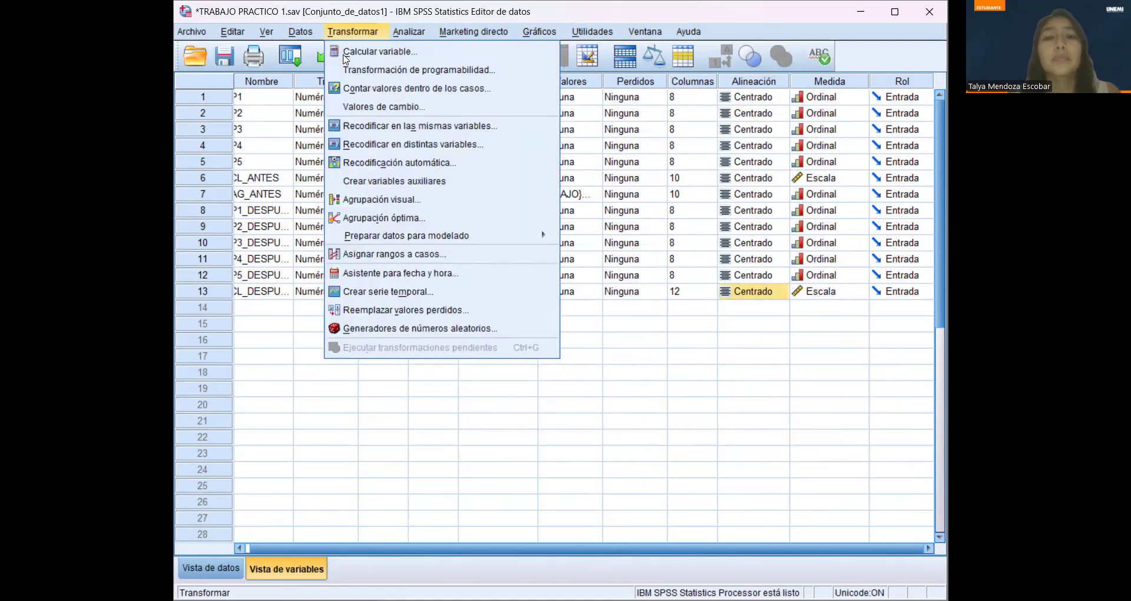
Recode CL_DESPUES into a different variable with AG_DESPUES as both its name and label.
{"action": "left_click", "coordinate": [427, 146]}
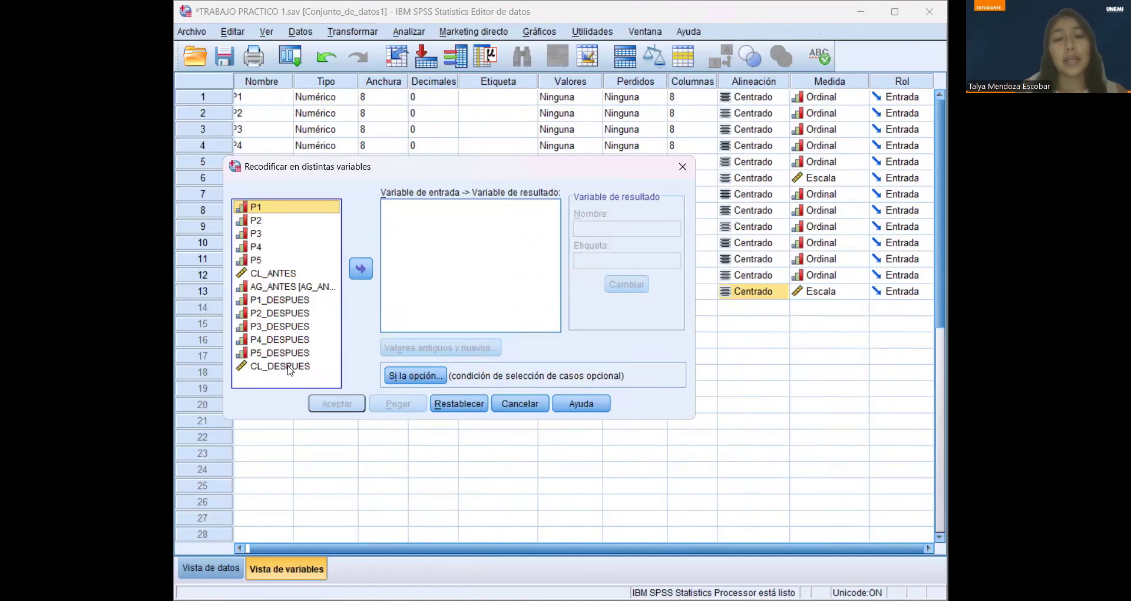
{"action": "left_click", "coordinate": [289, 367]}
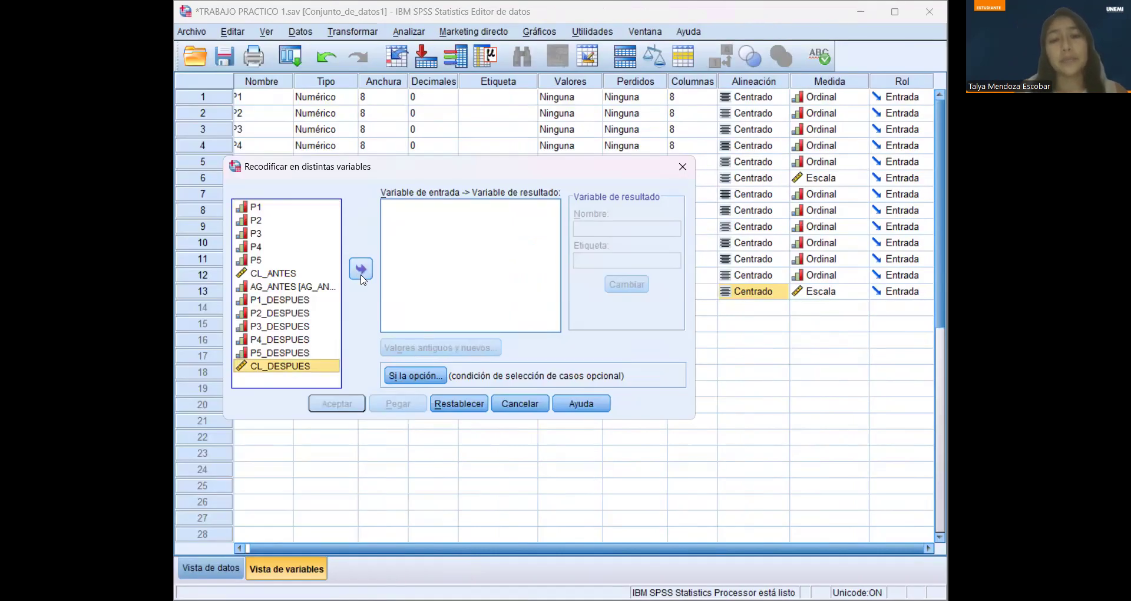
{"action": "left_click", "coordinate": [361, 270]}
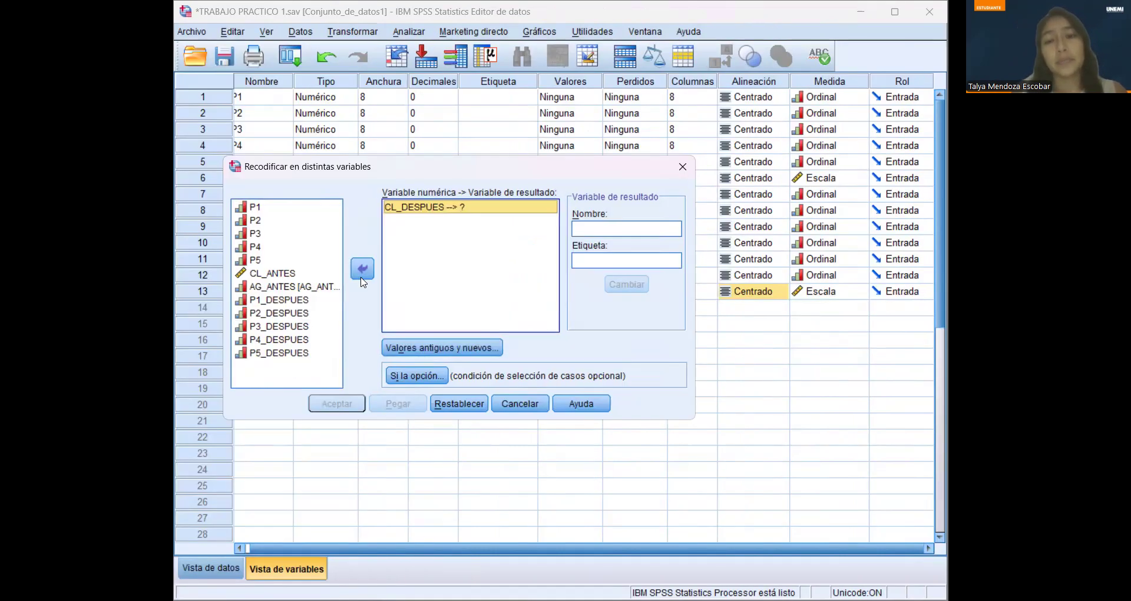
{"action": "left_click", "coordinate": [583, 230]}
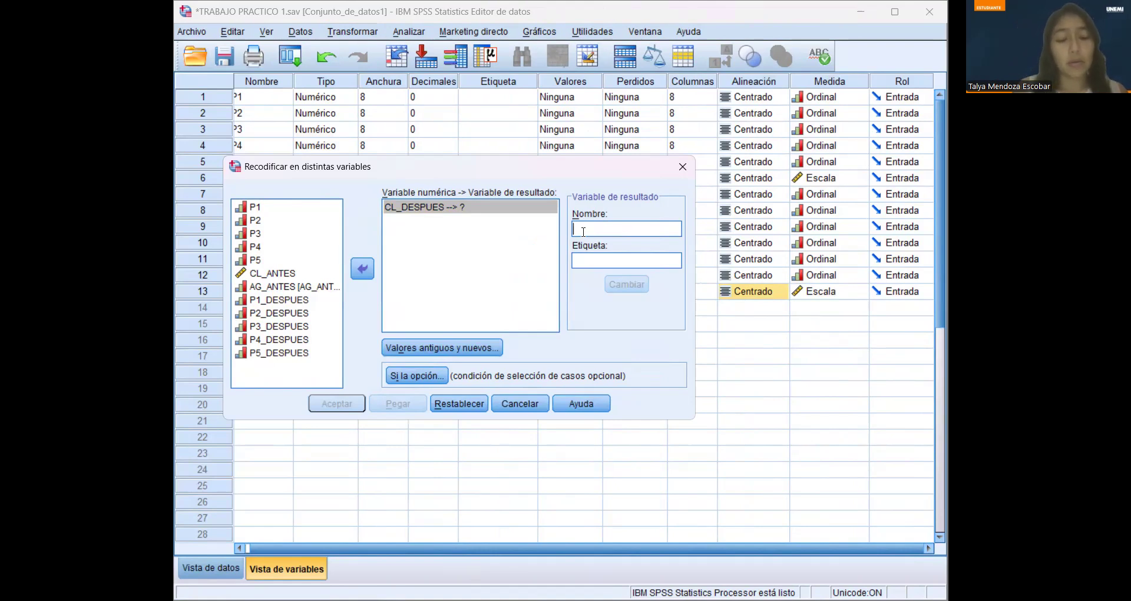
{"action": "type", "text": "AG_"}
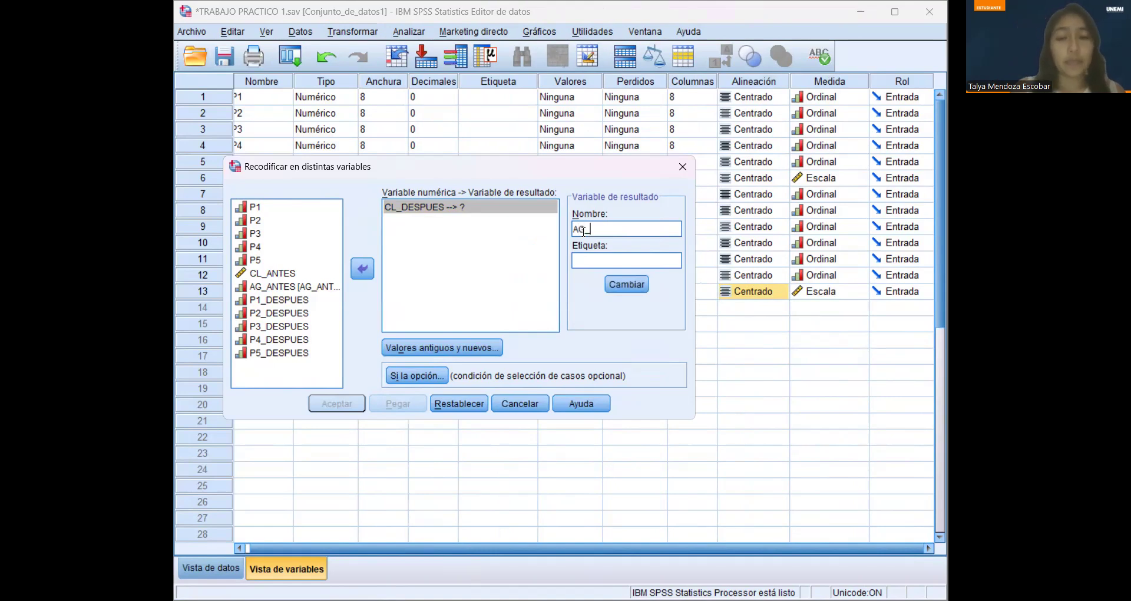
{"action": "type", "text": "DESPUES"}
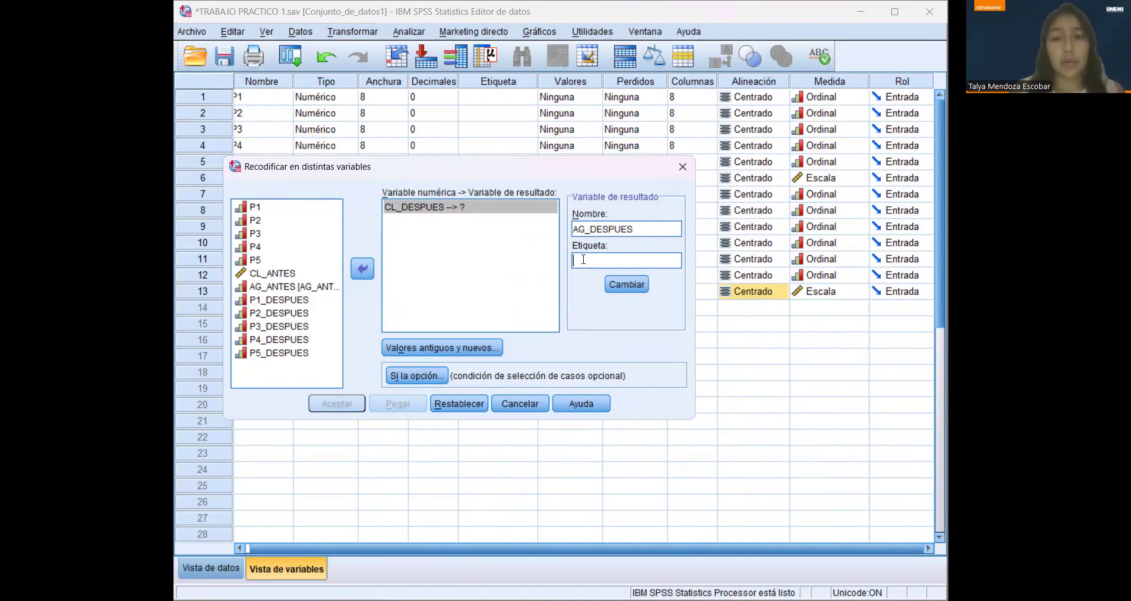
{"action": "left_click", "coordinate": [584, 259]}
{"action": "type", "text": "AG"}
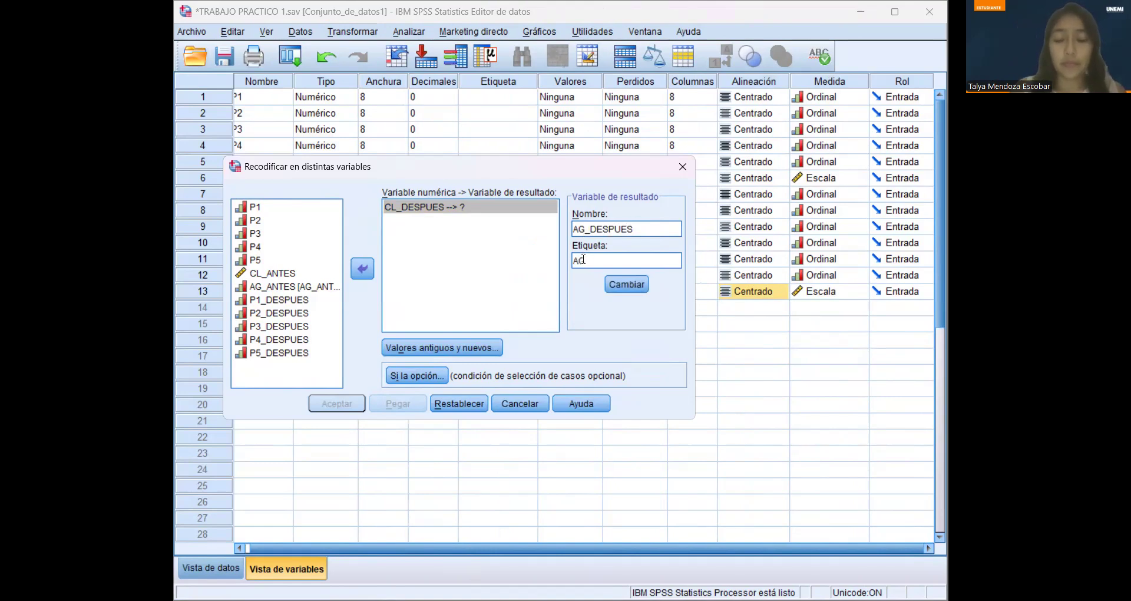
{"action": "type", "text": "_DESPUES"}
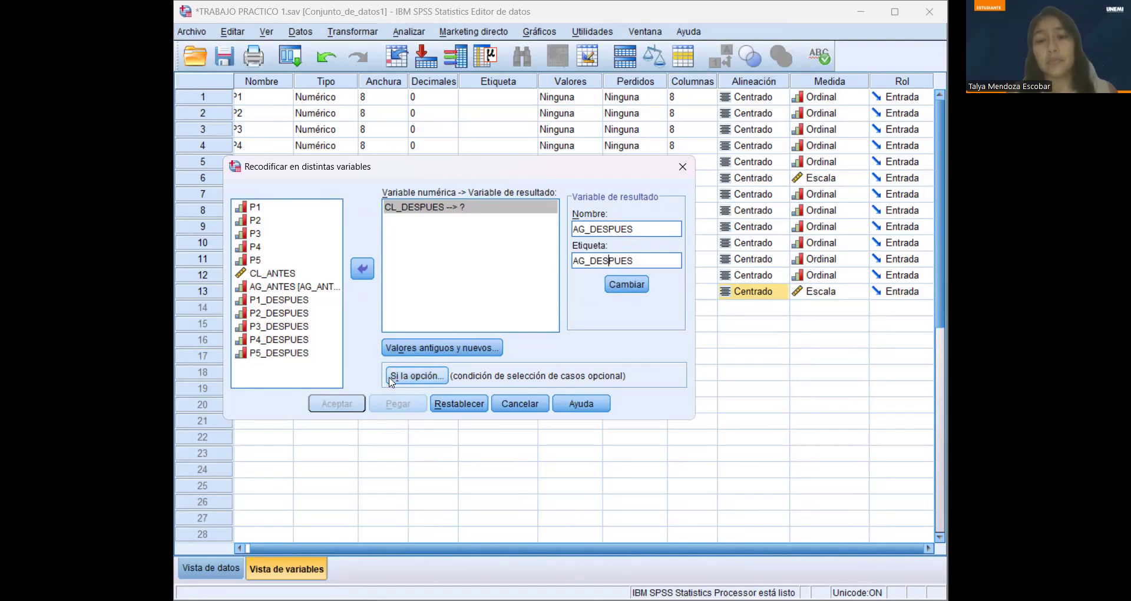
Open the Old and New Values settings and switch to recoding a range of old values.
{"action": "left_click", "coordinate": [481, 354]}
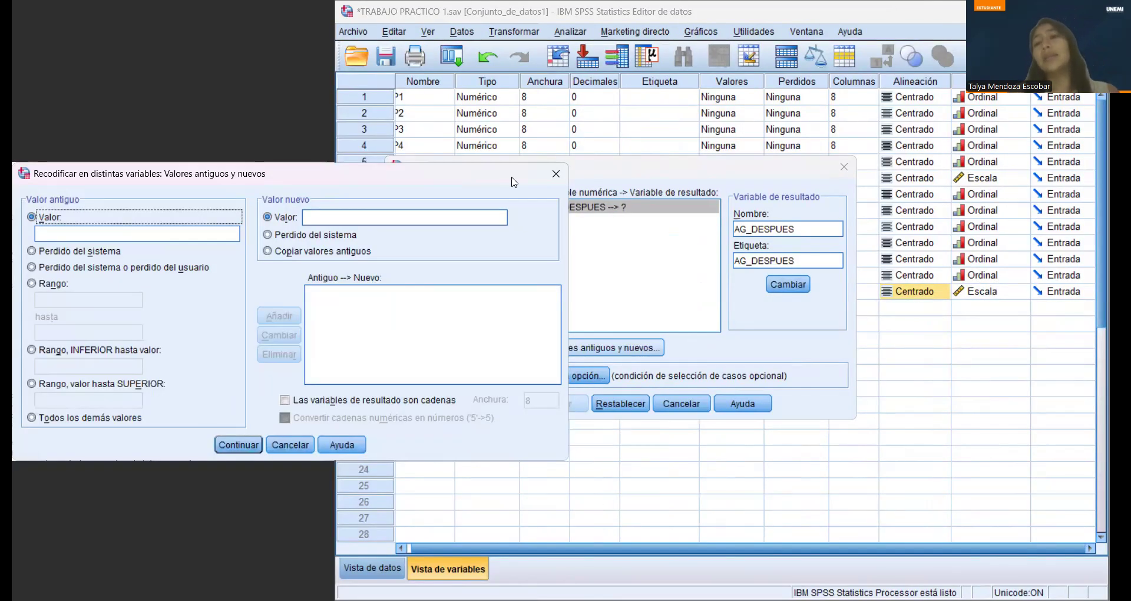
{"action": "left_click_drag", "start_coordinate": [512, 181], "coordinate": [868, 175]}
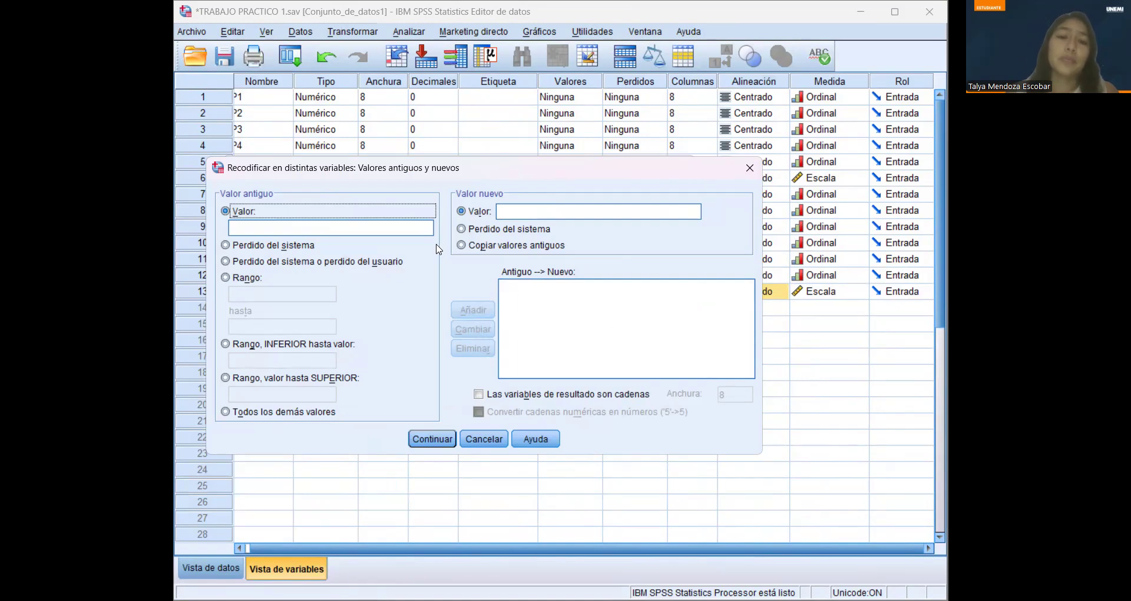
{"action": "left_click", "coordinate": [226, 278]}
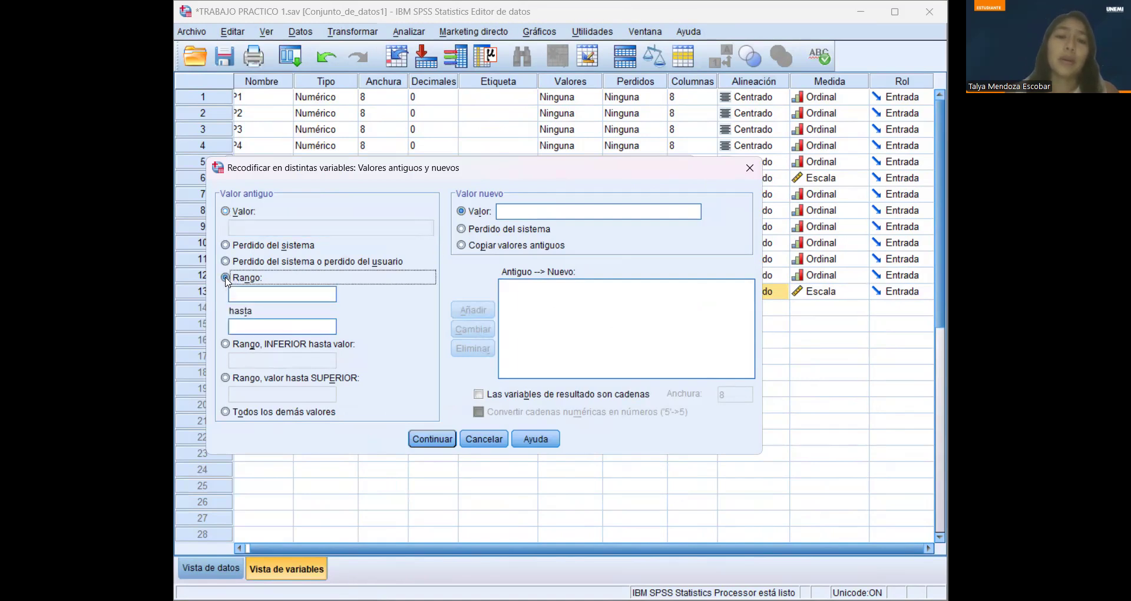
{"action": "left_click", "coordinate": [226, 212]}
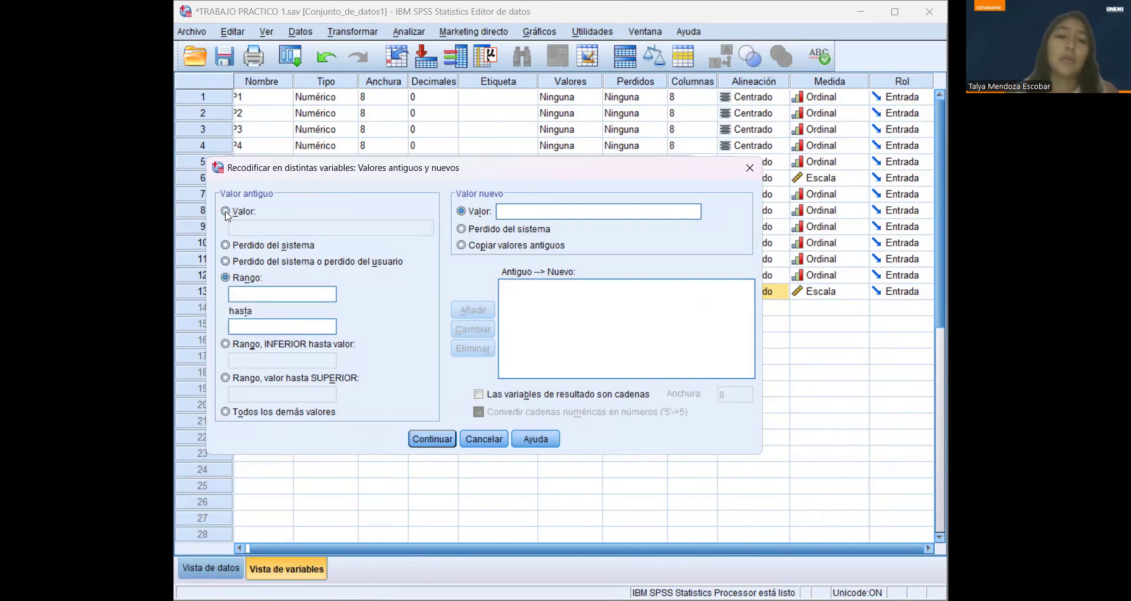
{"action": "left_click", "coordinate": [238, 228]}
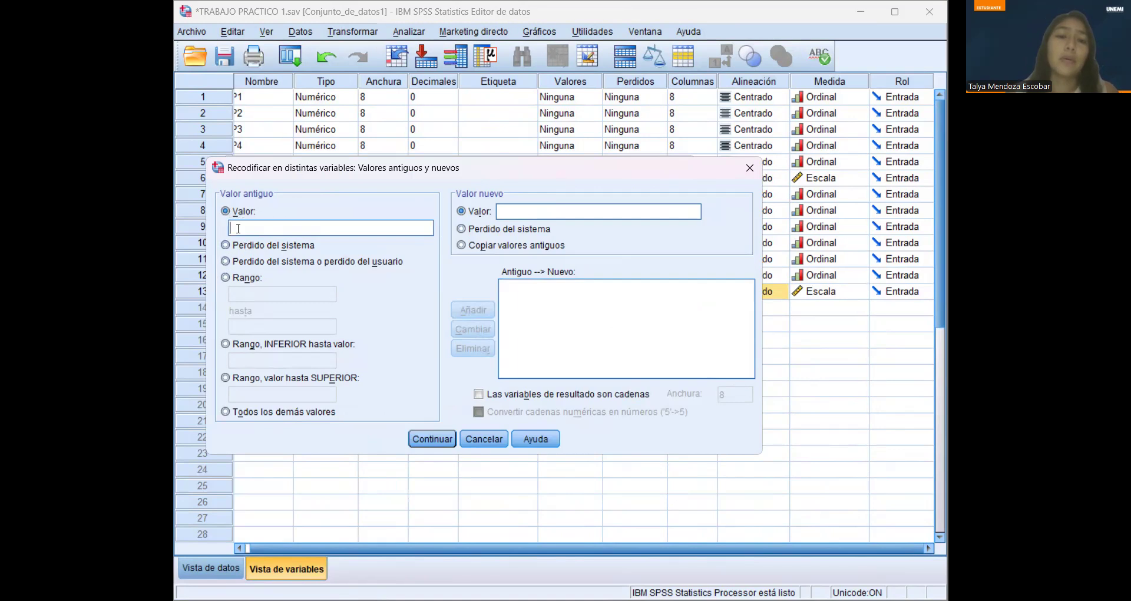
{"action": "left_click", "coordinate": [226, 278]}
{"action": "left_click", "coordinate": [239, 295]}
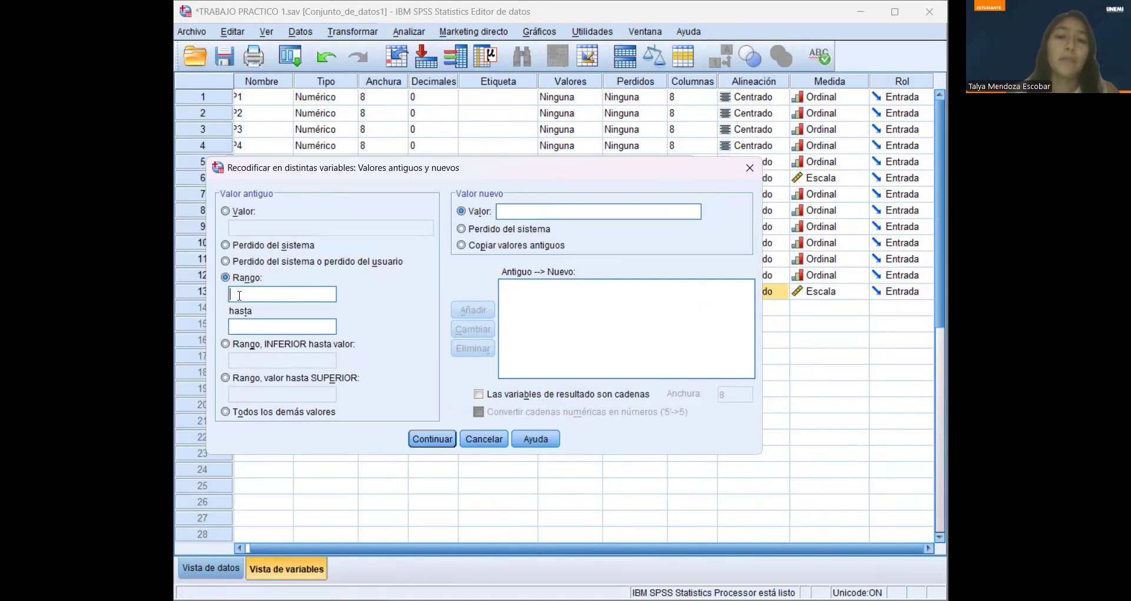
Add range rules 20–21 → 1, 22–23 → 2 and 24–25 → 3, then confirm.
{"action": "left_click", "coordinate": [514, 212]}
{"action": "type", "text": "1"}
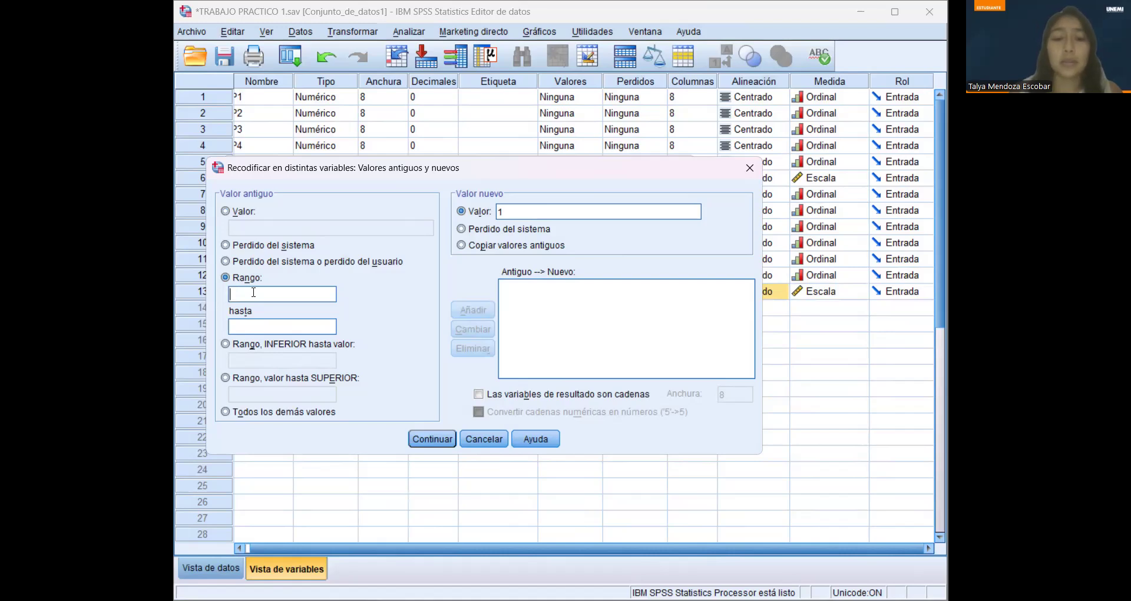
{"action": "type", "text": "20"}
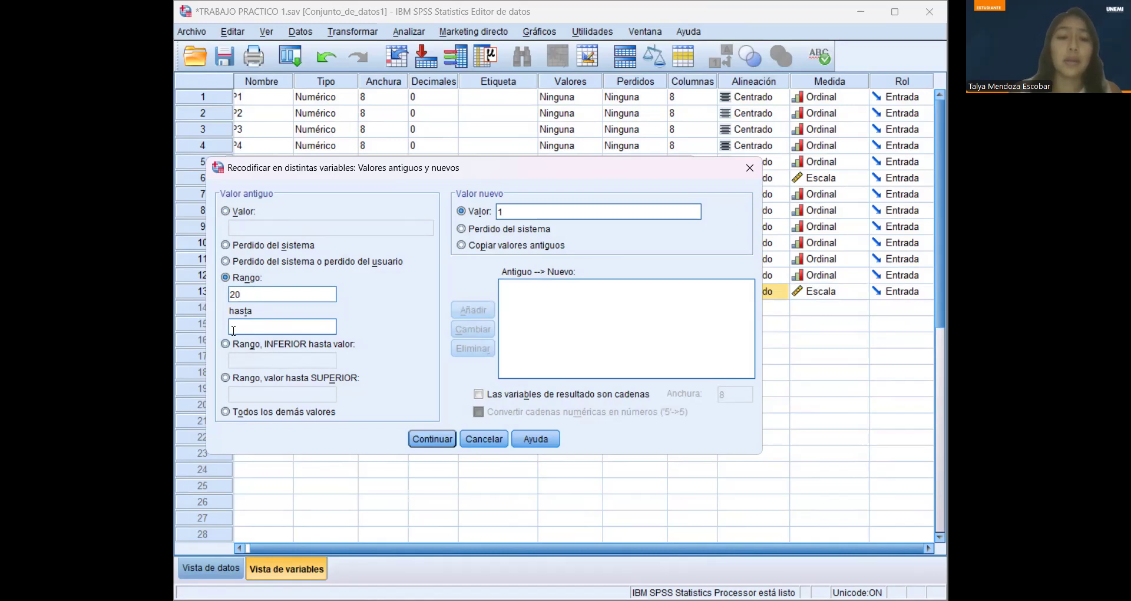
{"action": "type", "text": "21"}
{"action": "left_click", "coordinate": [489, 311]}
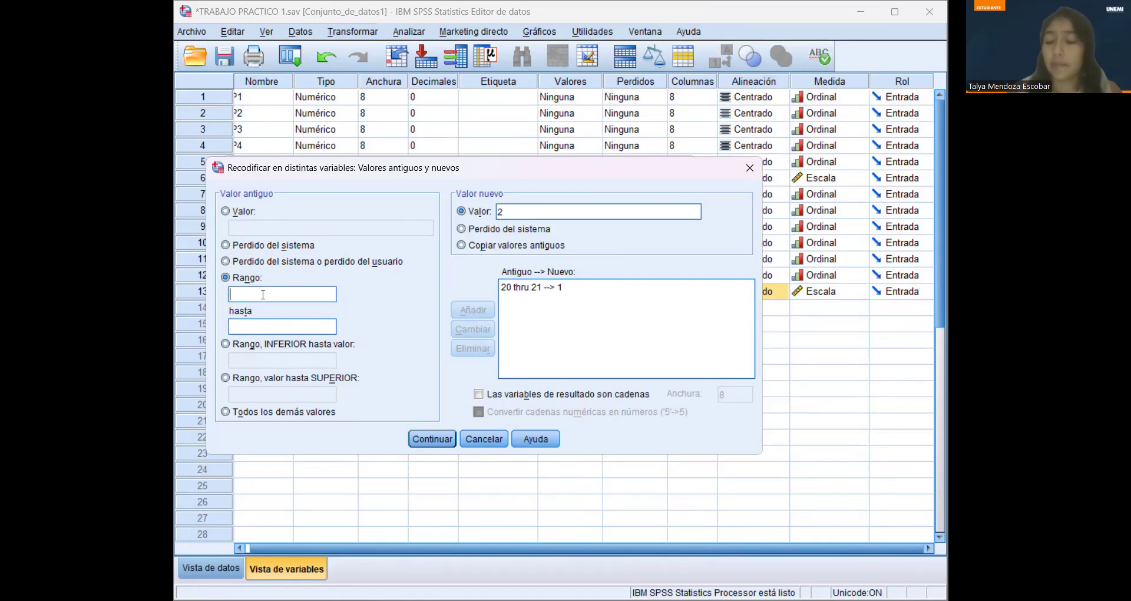
{"action": "type", "text": "22"}
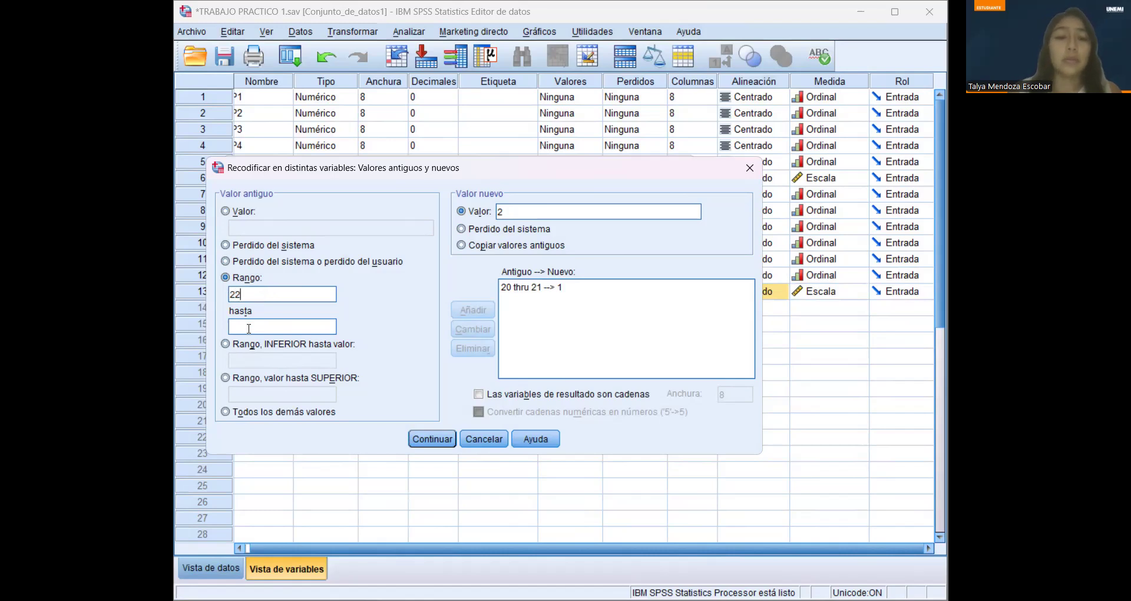
{"action": "type", "text": "23"}
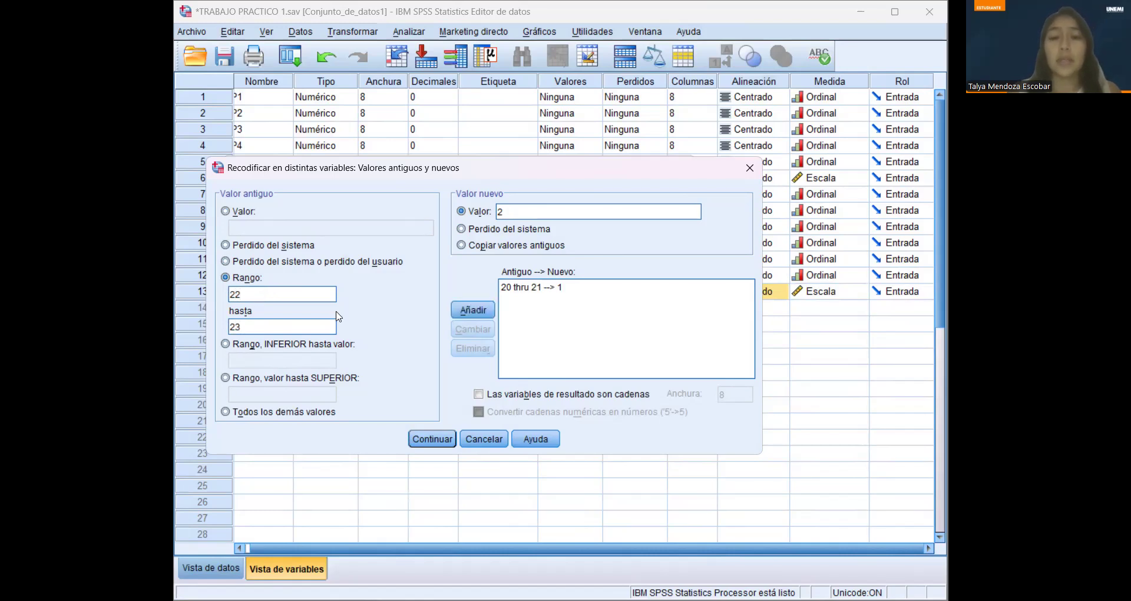
{"action": "left_click", "coordinate": [473, 310]}
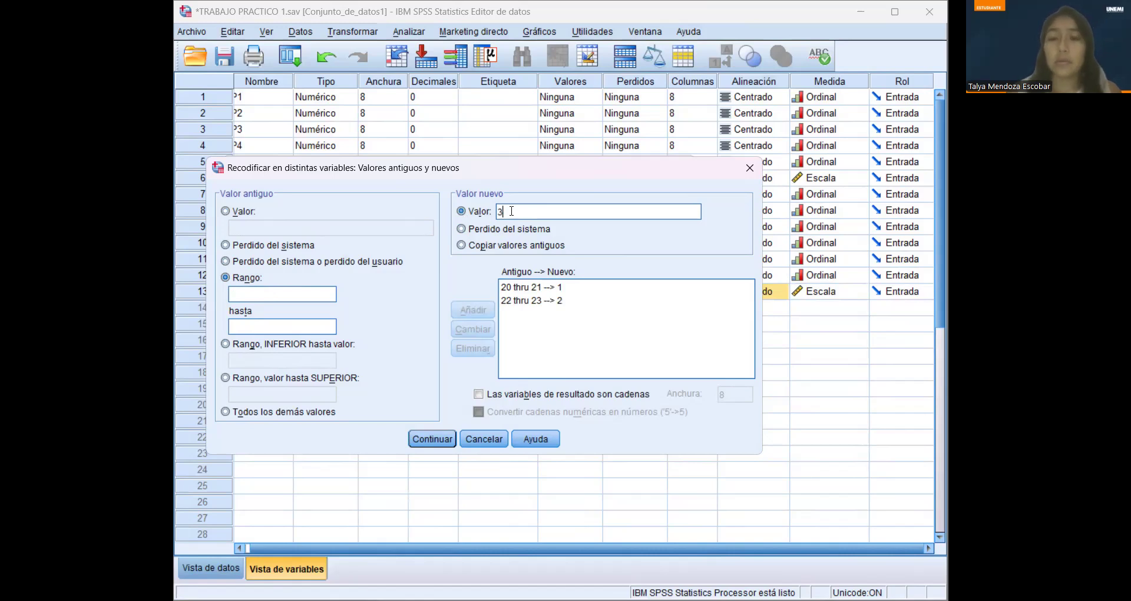
{"action": "left_click", "coordinate": [246, 296]}
{"action": "type", "text": "24"}
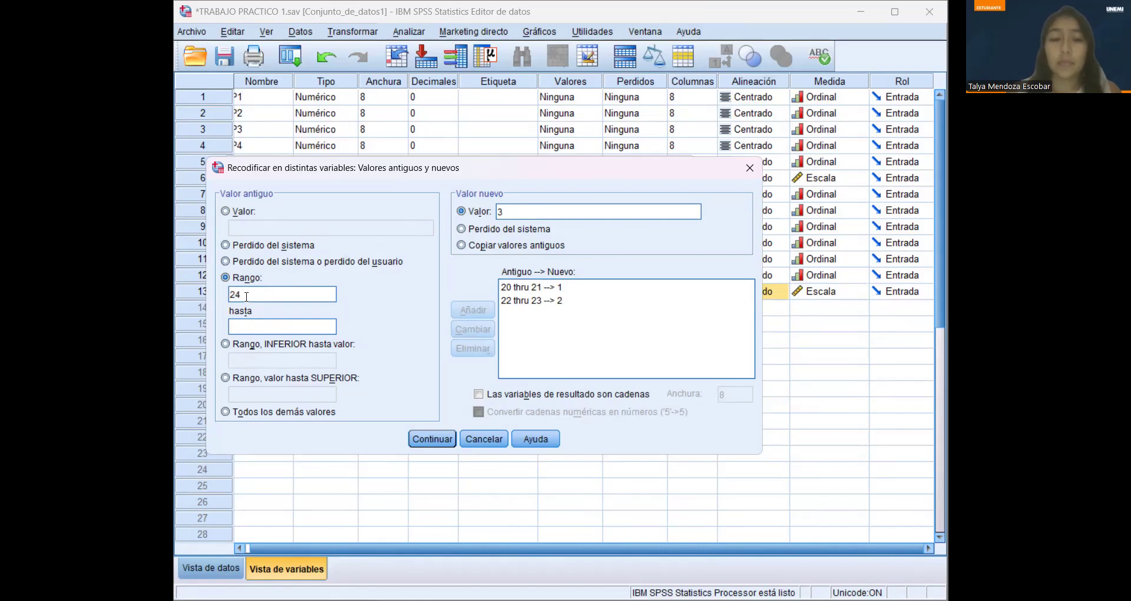
{"action": "left_click", "coordinate": [258, 327]}
{"action": "type", "text": "25"}
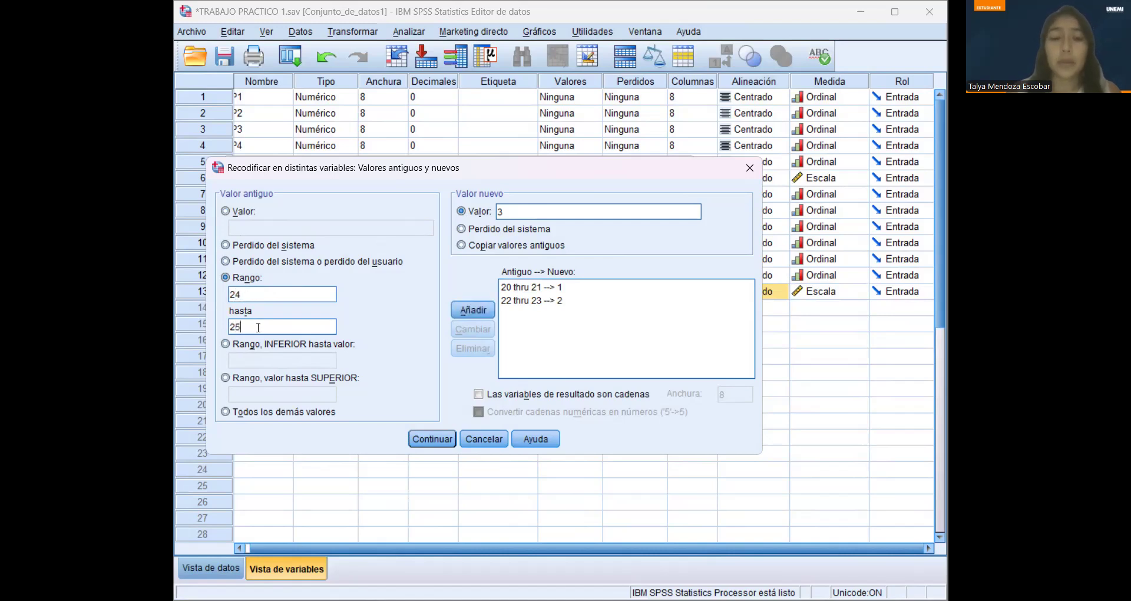
{"action": "left_click", "coordinate": [472, 311]}
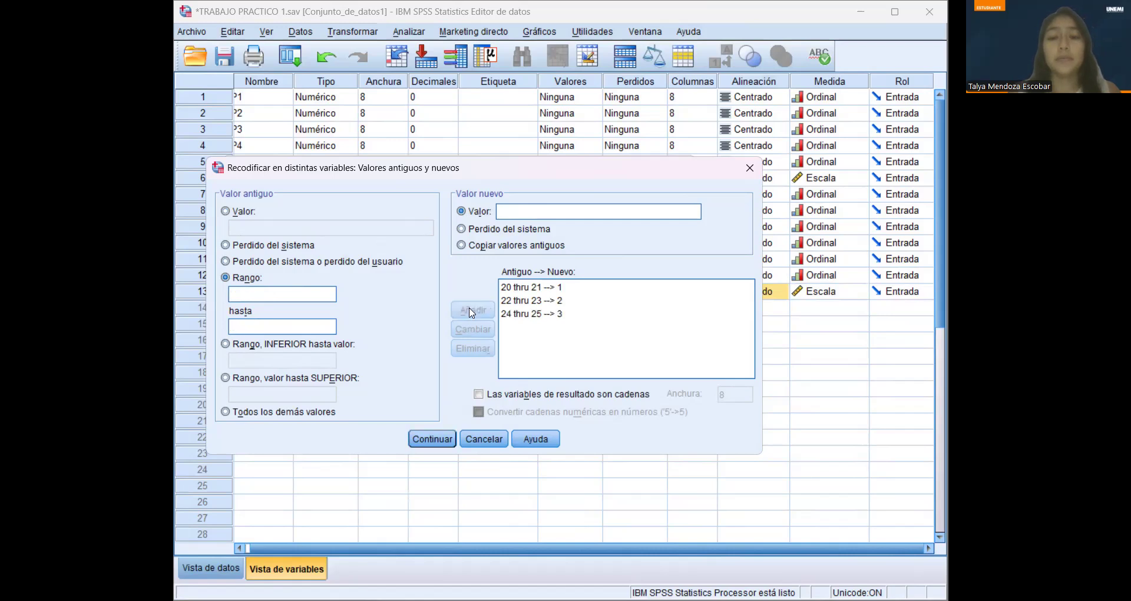
{"action": "left_click", "coordinate": [439, 446]}
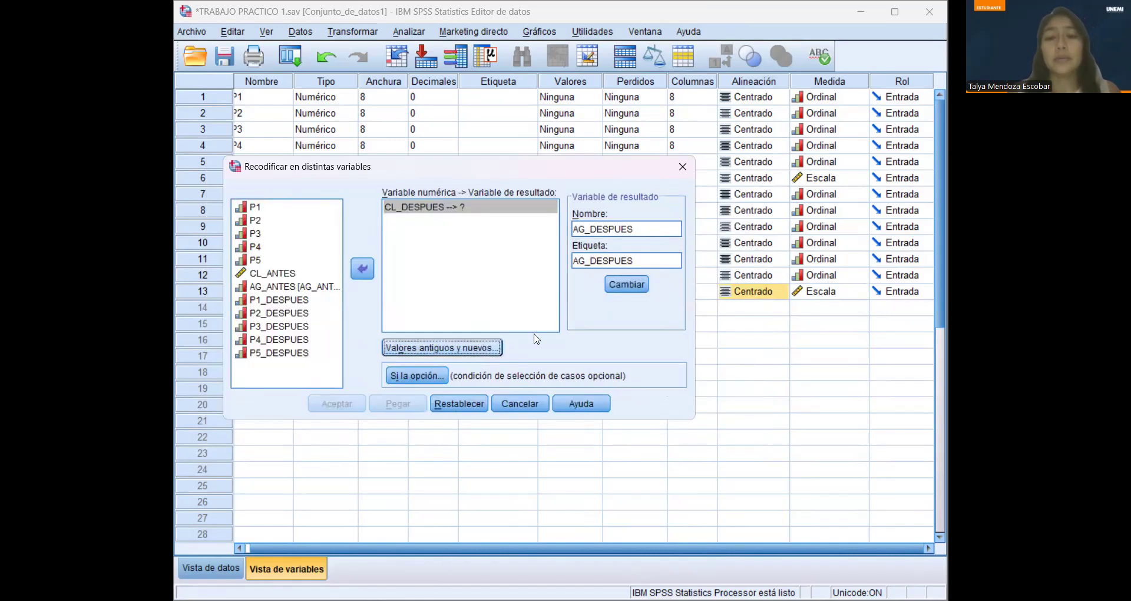
Run the recode creating AG_DESPUES, then set its alignment to Centrado and measure to Ordinal.
{"action": "left_click", "coordinate": [633, 286]}
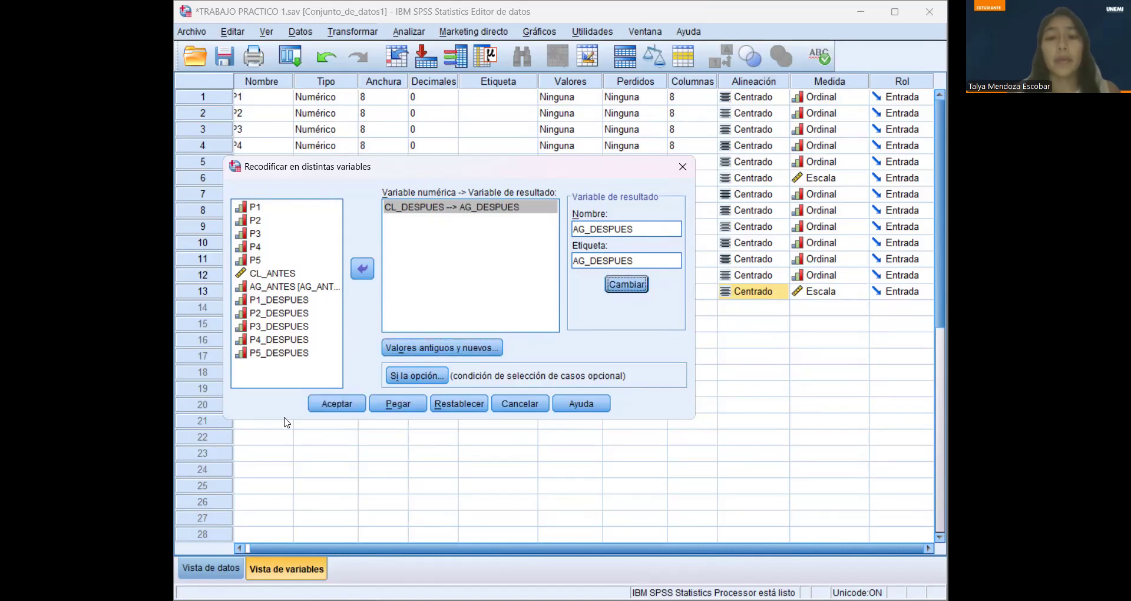
{"action": "left_click", "coordinate": [335, 407]}
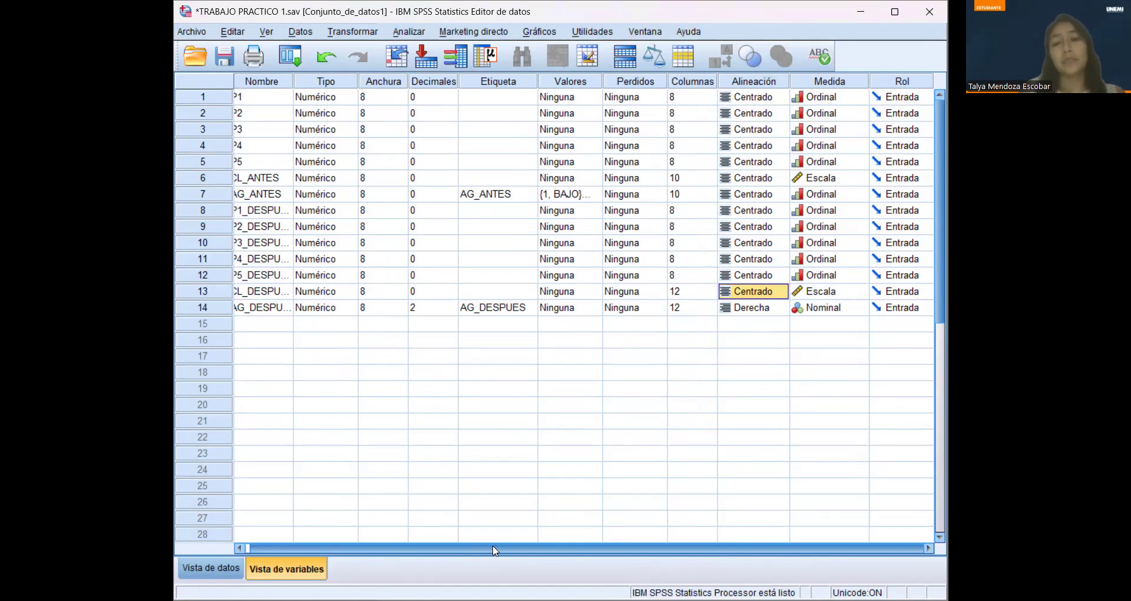
{"action": "left_click", "coordinate": [761, 306]}
{"action": "left_click", "coordinate": [762, 308]}
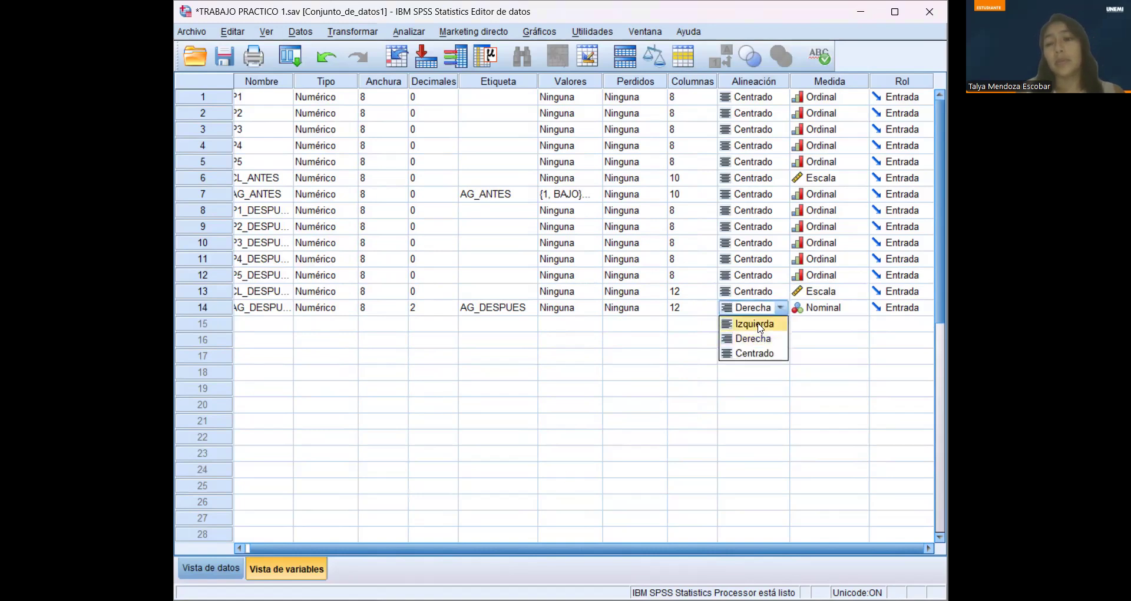
{"action": "left_click", "coordinate": [760, 353]}
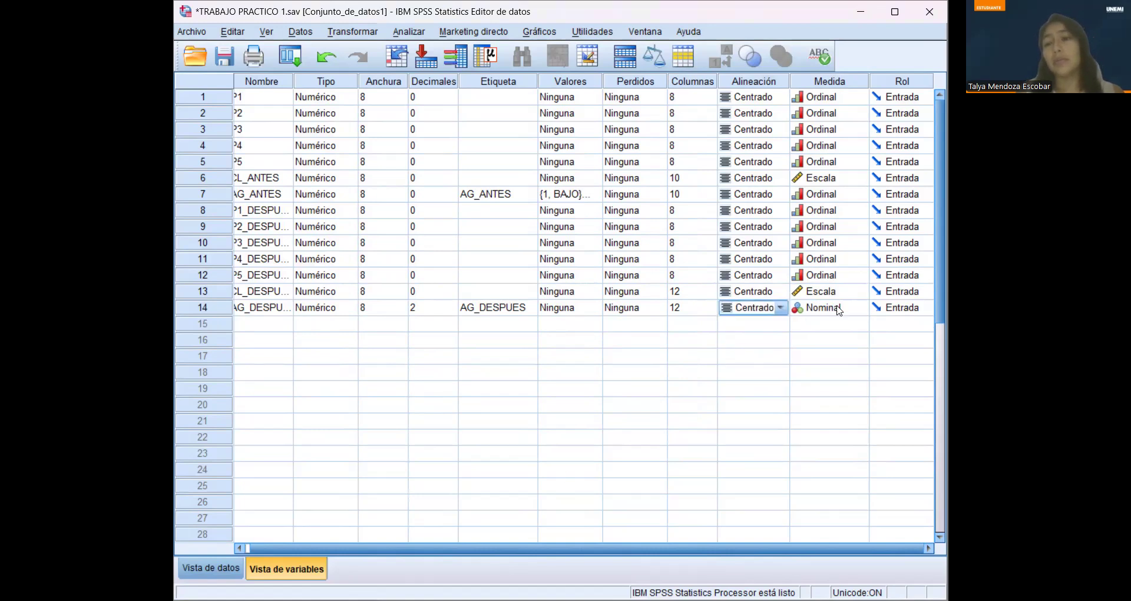
{"action": "left_click", "coordinate": [836, 308]}
{"action": "left_click", "coordinate": [836, 307]}
{"action": "left_click", "coordinate": [837, 339]}
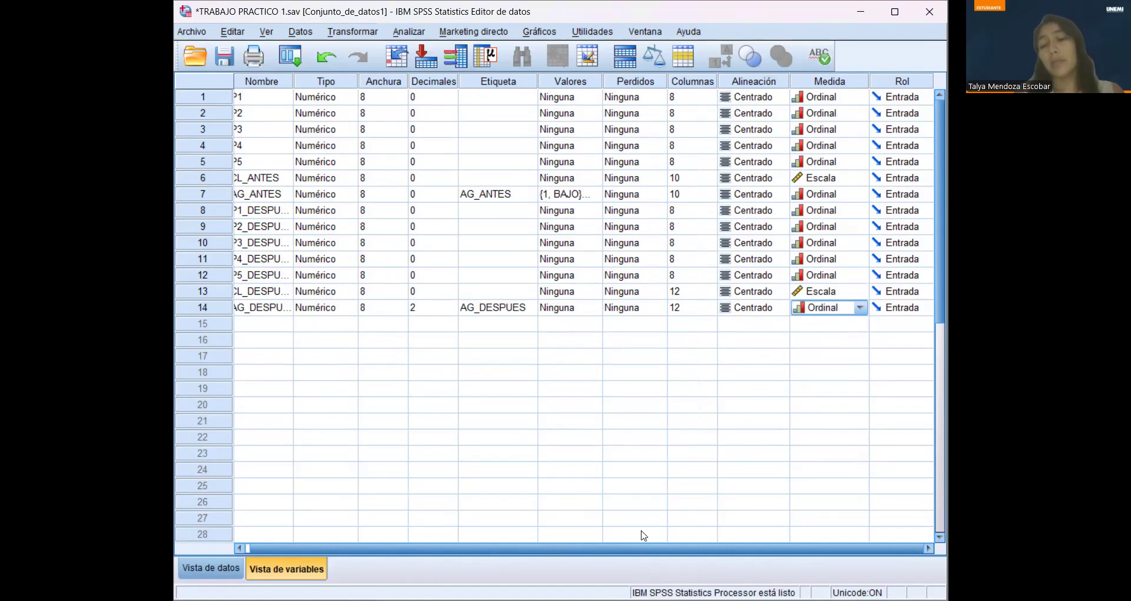
{"action": "left_click", "coordinate": [582, 309]}
Add value labels 1 = BAJO and 2 = MEDIO to AG_DESPUES.
{"action": "left_click", "coordinate": [592, 308]}
{"action": "type", "text": "1"}
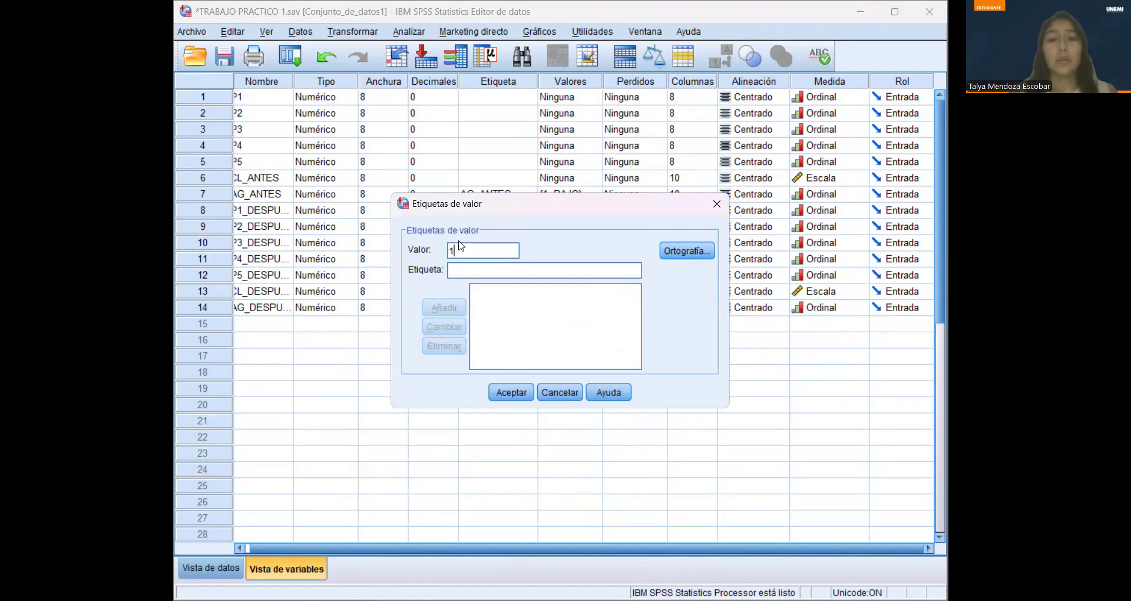
{"action": "left_click", "coordinate": [457, 271]}
{"action": "type", "text": "BAJO"}
{"action": "left_click", "coordinate": [456, 308]}
{"action": "left_click", "coordinate": [459, 245]}
{"action": "type", "text": "2"}
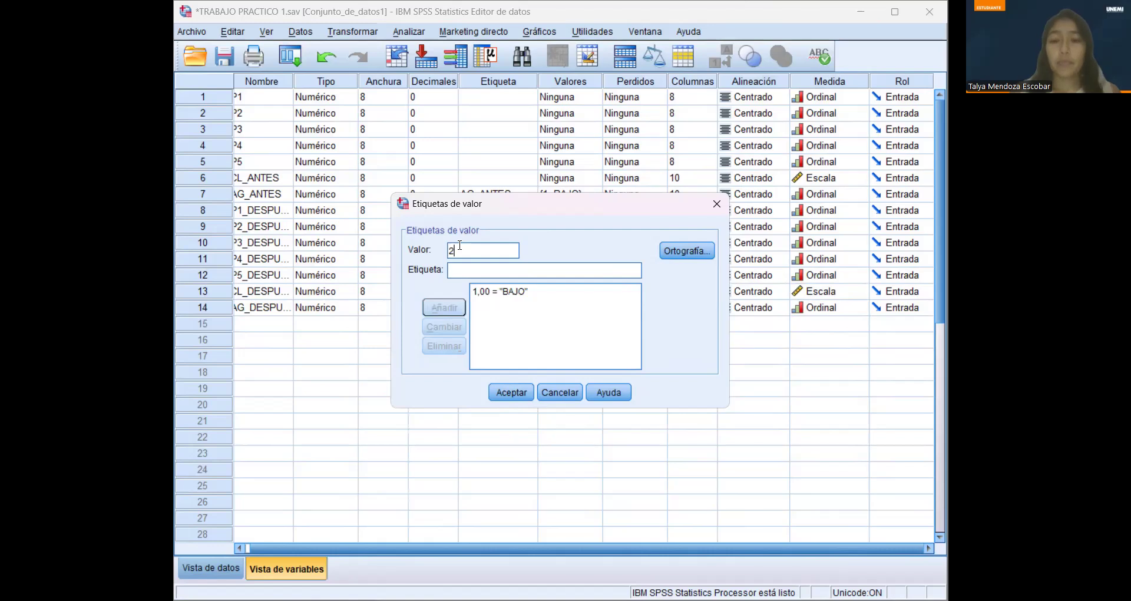
{"action": "left_click", "coordinate": [462, 274]}
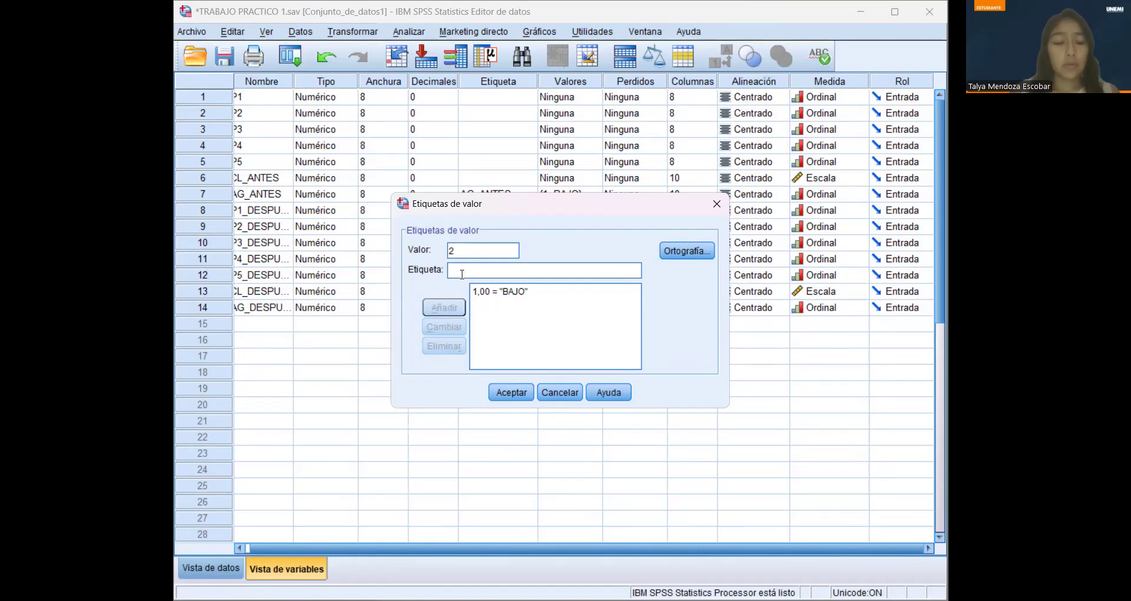
{"action": "type", "text": "MEDIO"}
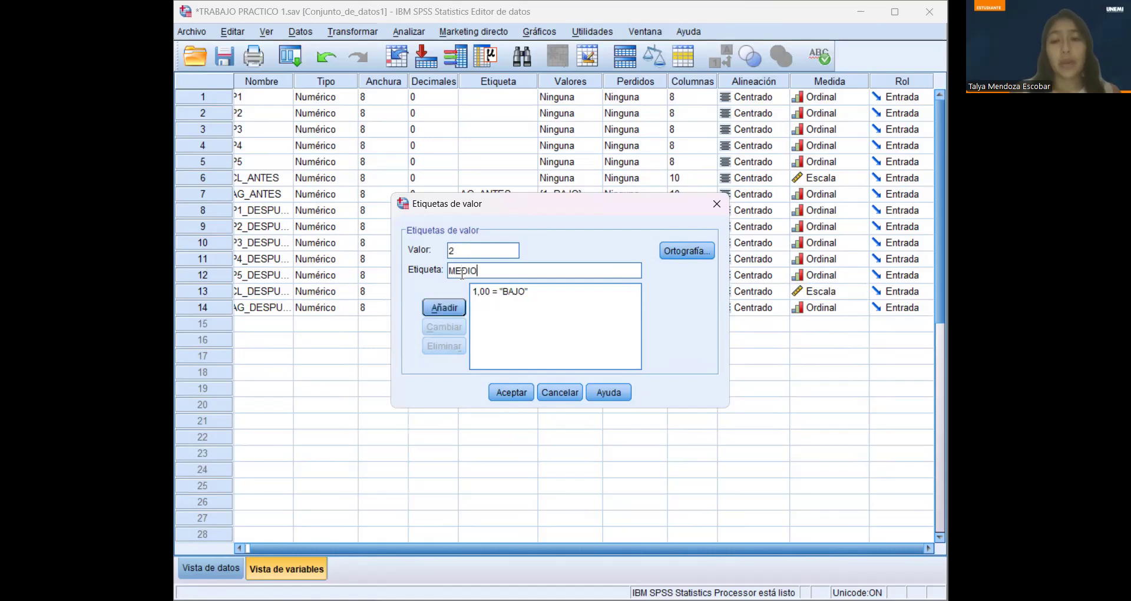
{"action": "left_click", "coordinate": [445, 307]}
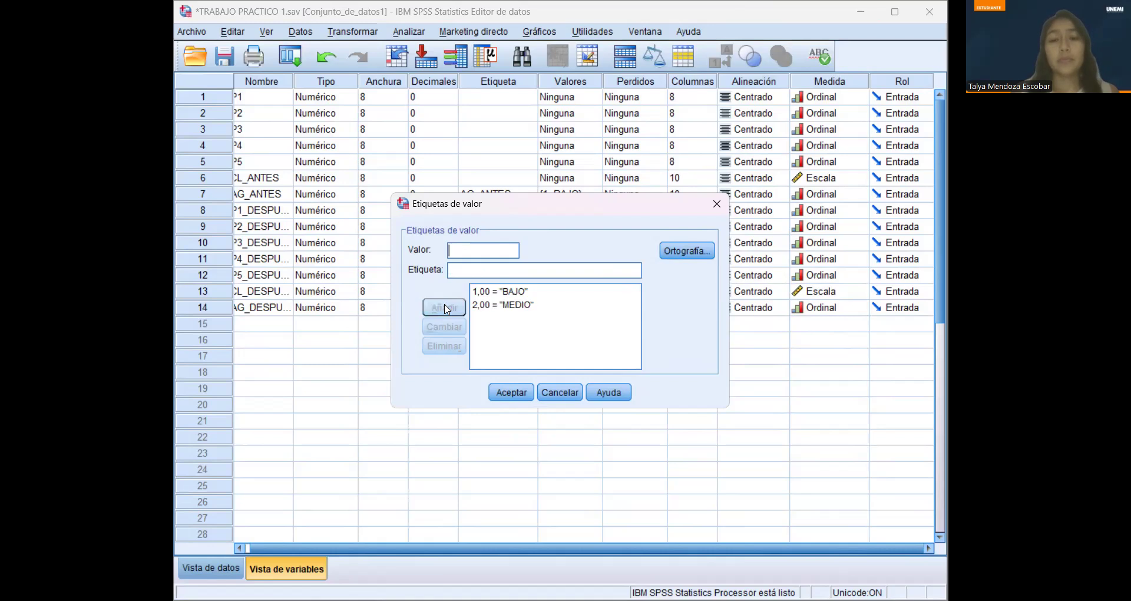
Add the value label 3 = ALTO and save the labels.
{"action": "left_click", "coordinate": [459, 247]}
{"action": "type", "text": "3"}
{"action": "left_click", "coordinate": [462, 269]}
{"action": "type", "text": "ALTO"}
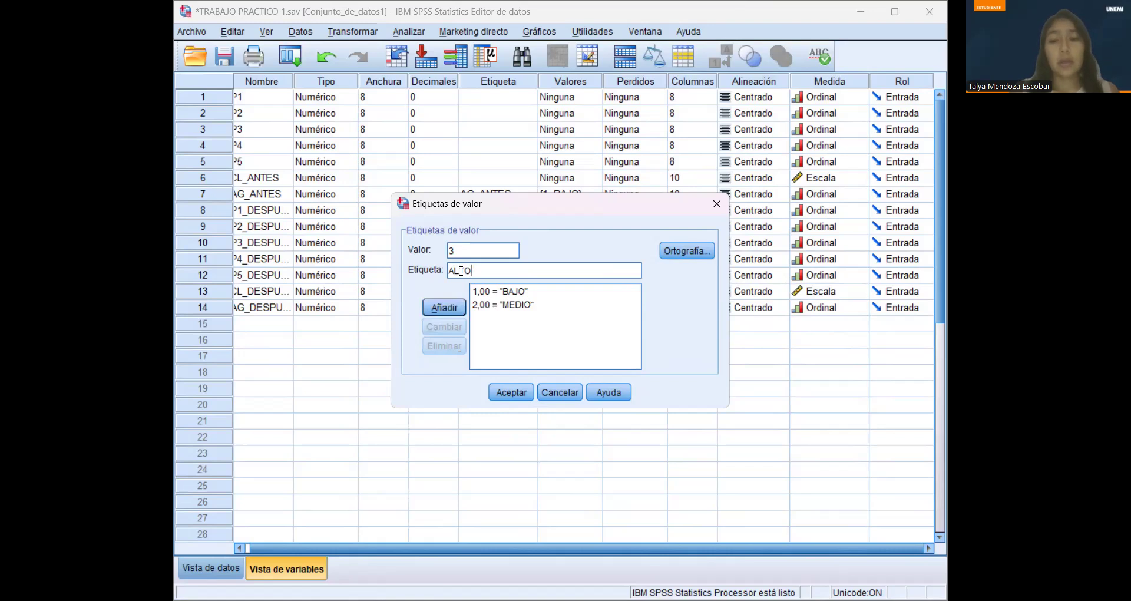
{"action": "left_click", "coordinate": [511, 392]}
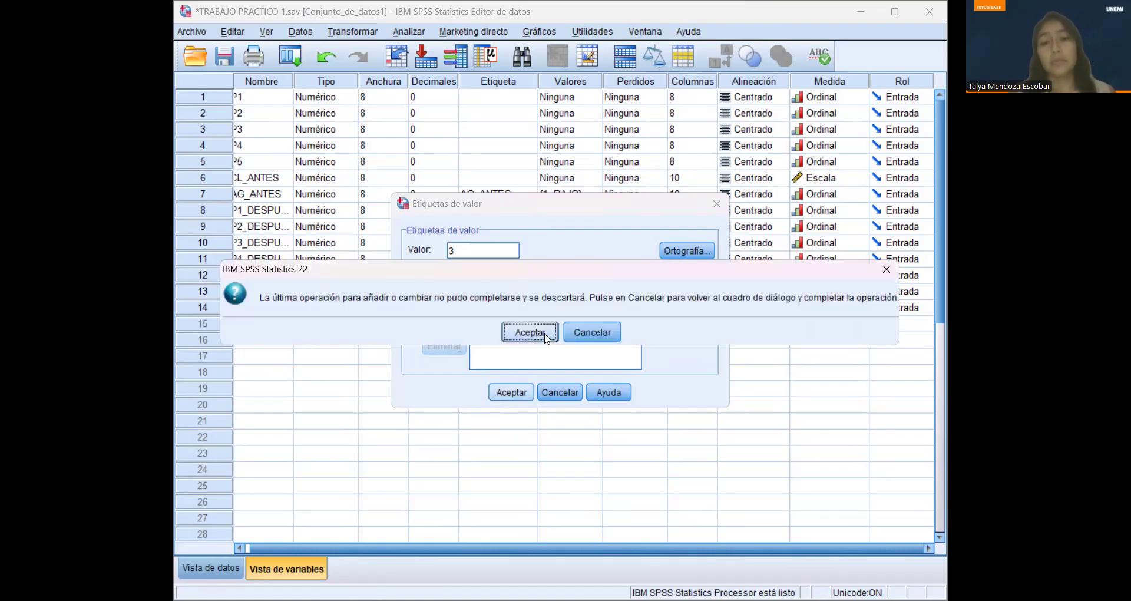
{"action": "left_click", "coordinate": [578, 331]}
{"action": "left_click", "coordinate": [445, 307]}
{"action": "left_click", "coordinate": [513, 394]}
{"action": "left_click", "coordinate": [424, 308]}
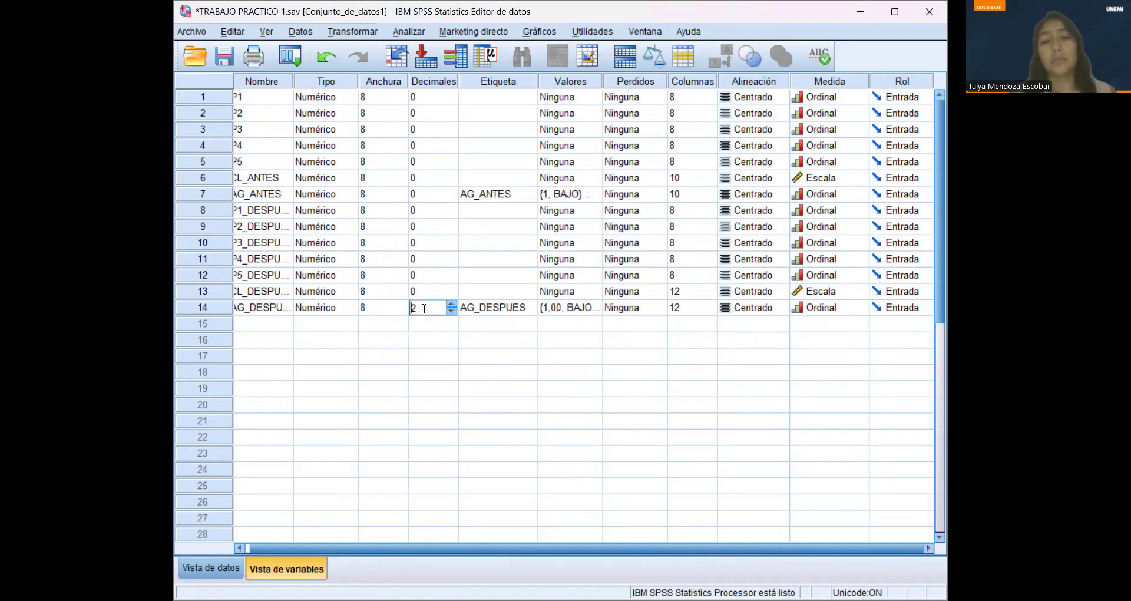
Give AG_DESPUES 0 decimals and show the data grid with BAJO/MEDIO/ALTO value labels.
{"action": "left_click", "coordinate": [500, 308]}
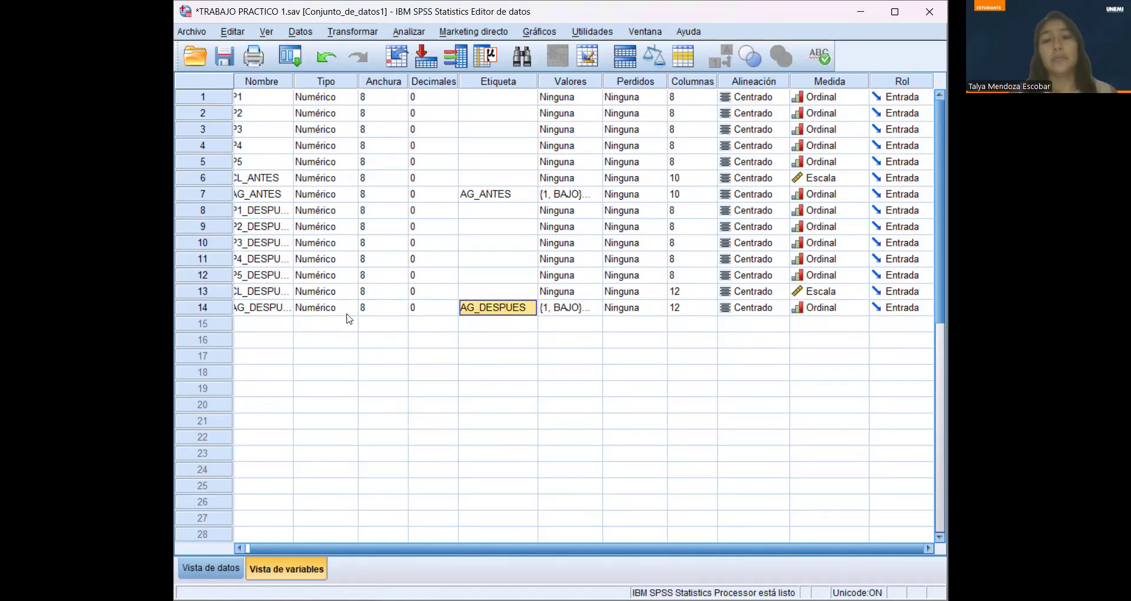
{"action": "left_click", "coordinate": [224, 565]}
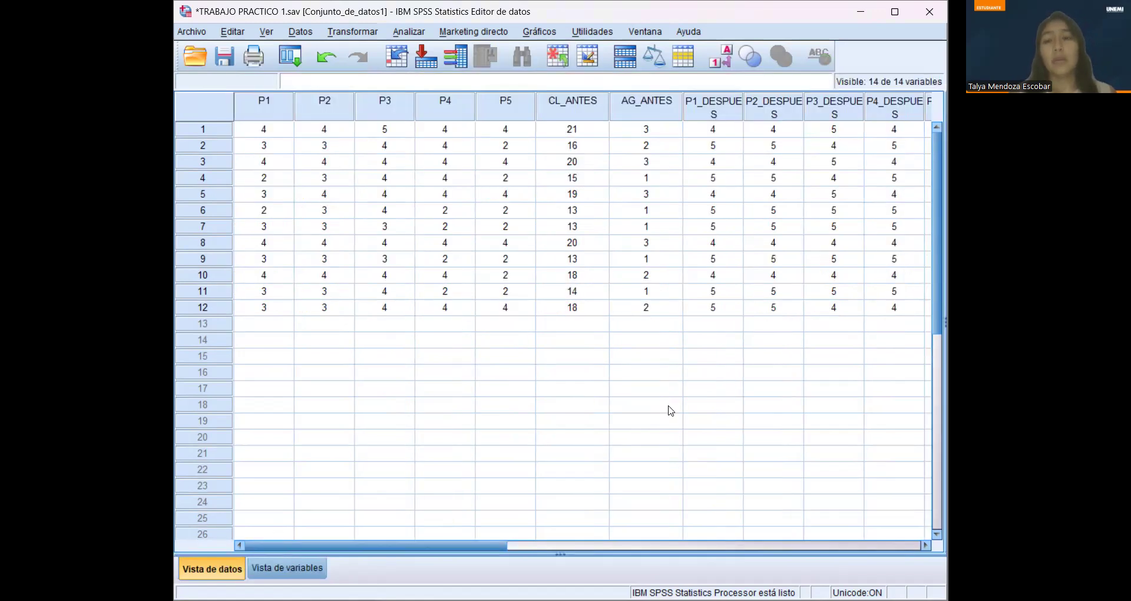
{"action": "left_click_drag", "start_coordinate": [493, 546], "coordinate": [851, 493]}
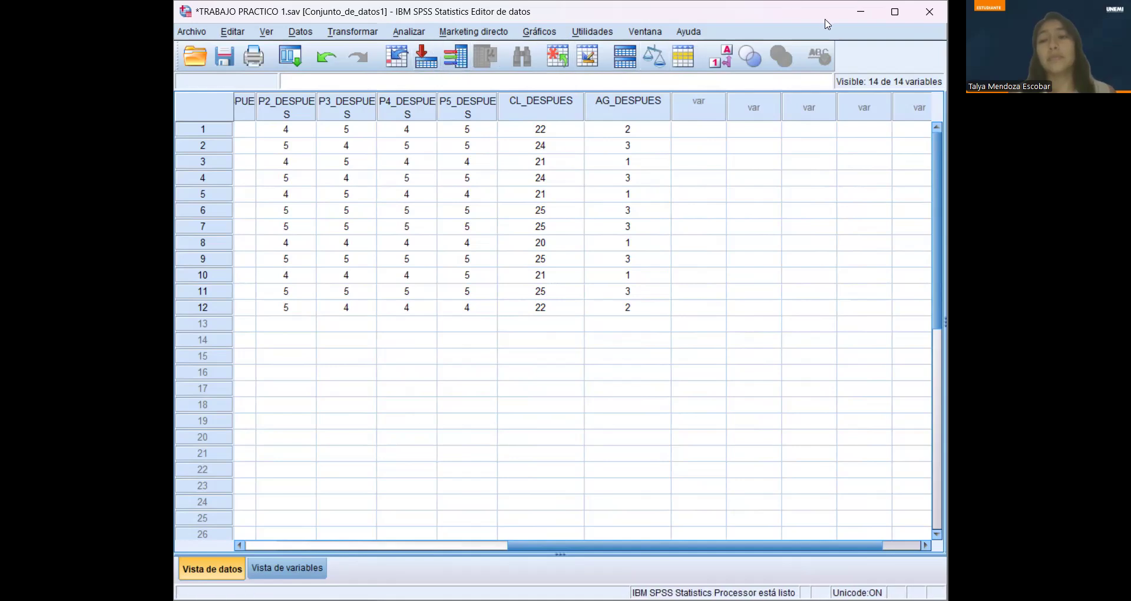
{"action": "left_click", "coordinate": [714, 65]}
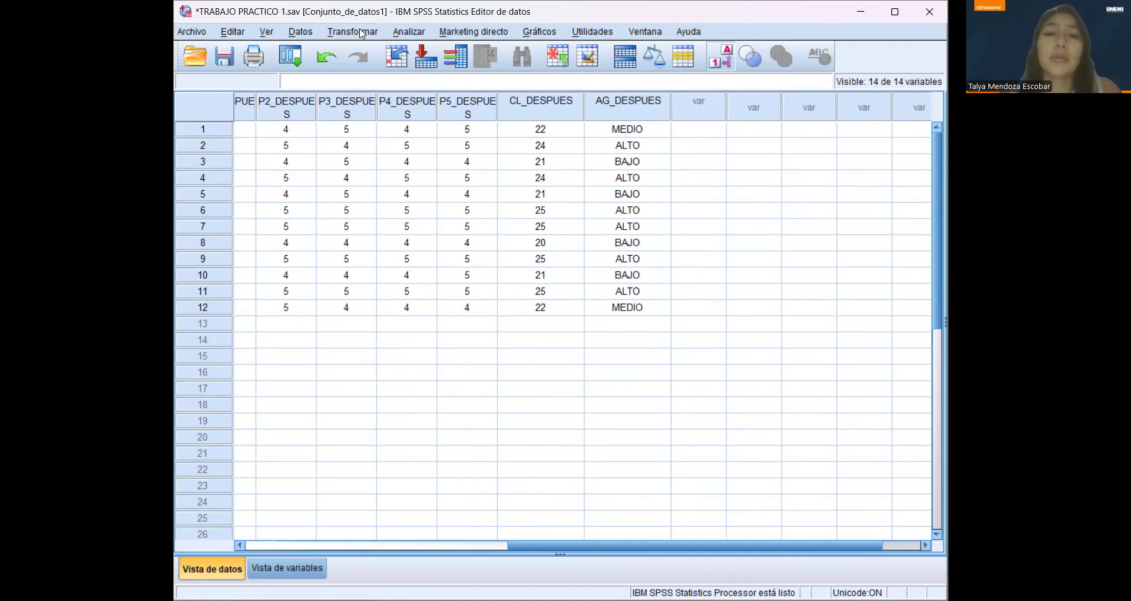
{"action": "left_click", "coordinate": [411, 32]}
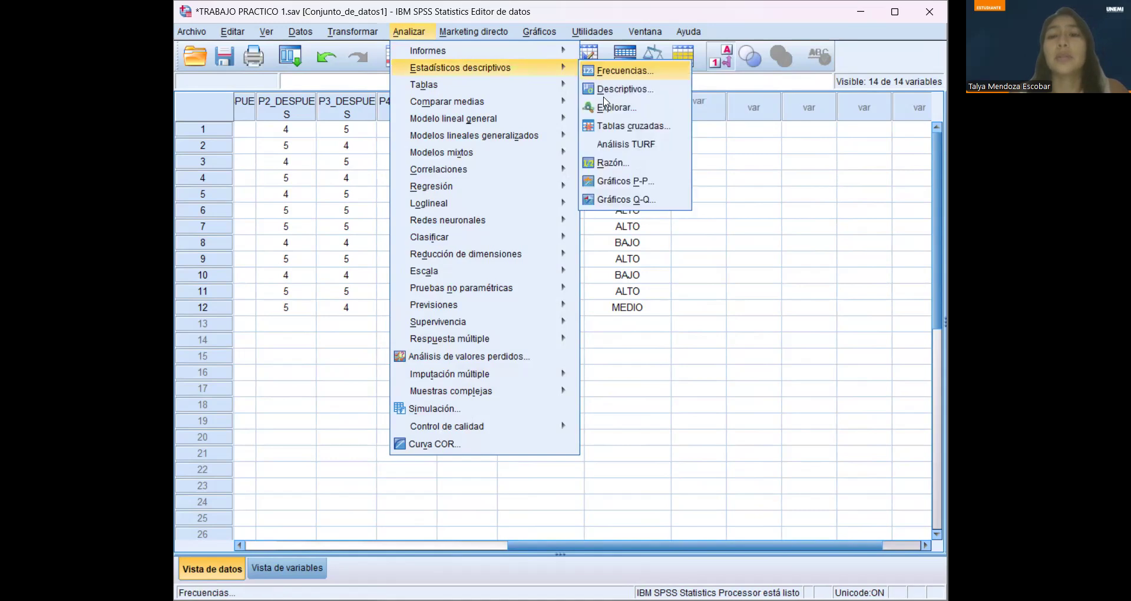
In Frecuencias, replace CL_ANTES with AG_DESPUES as the analysed variable.
{"action": "left_click", "coordinate": [598, 71]}
{"action": "left_click", "coordinate": [620, 108]}
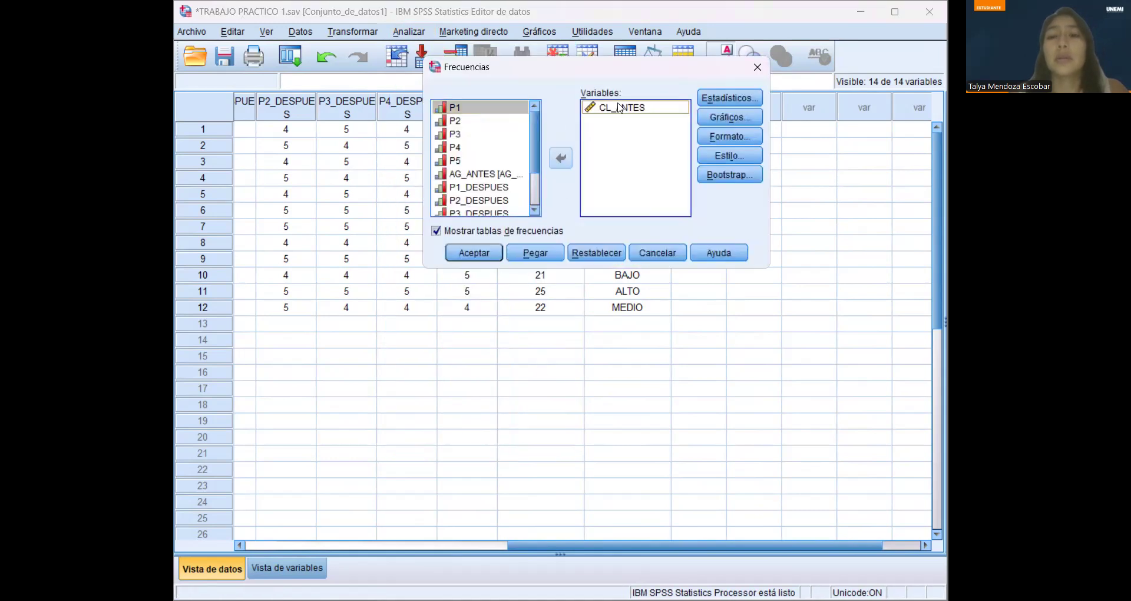
{"action": "left_click", "coordinate": [560, 168]}
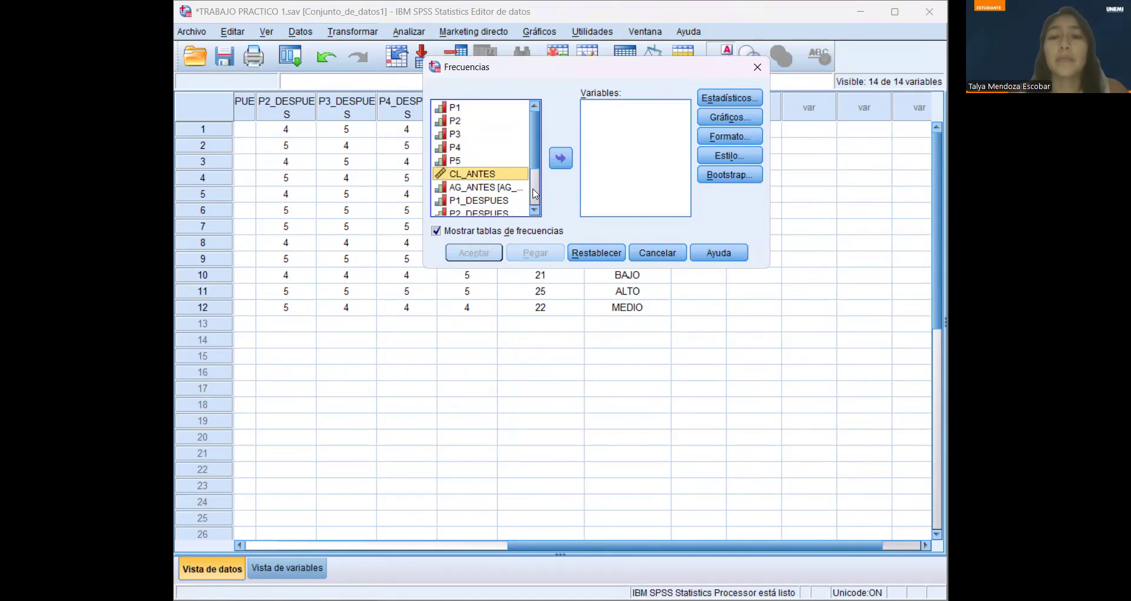
{"action": "left_click_drag", "start_coordinate": [533, 154], "coordinate": [536, 212]}
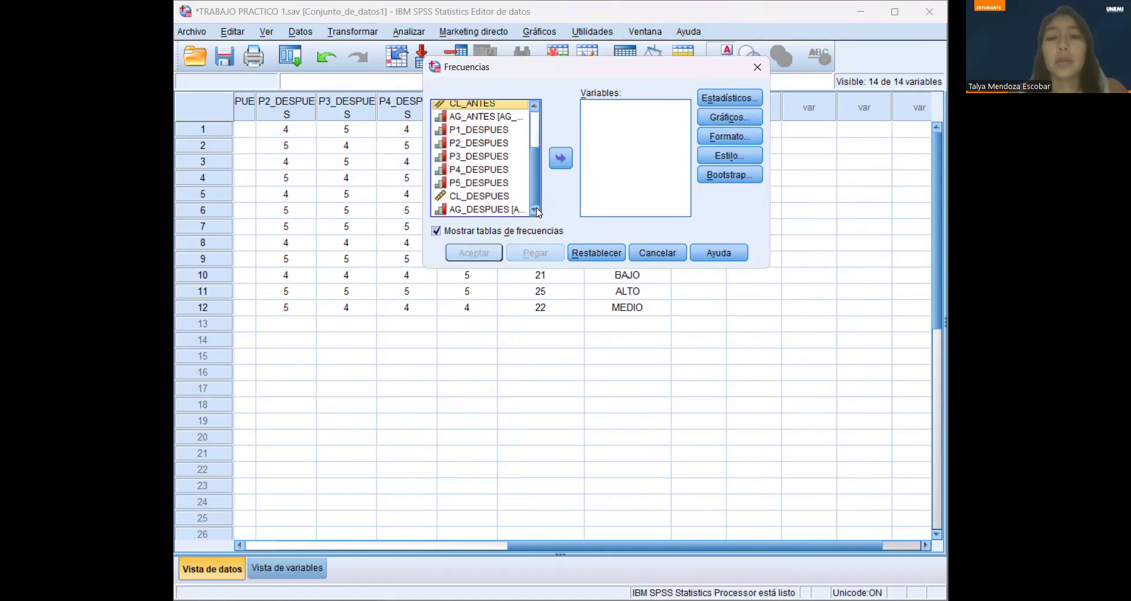
{"action": "left_click", "coordinate": [491, 209]}
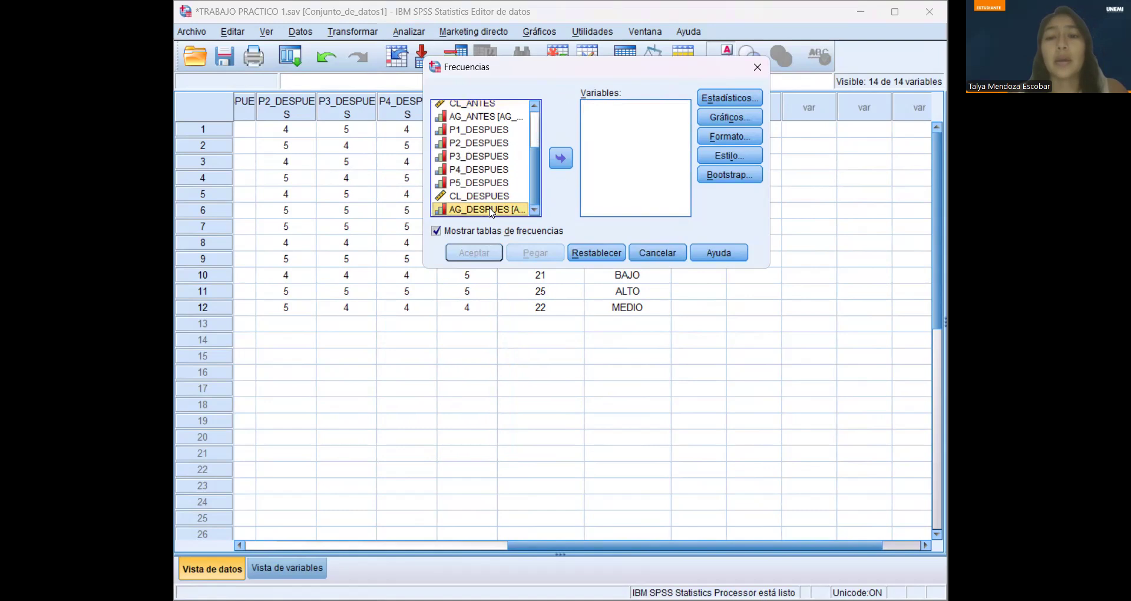
{"action": "left_click", "coordinate": [560, 159]}
Request a percentage pie chart and statistics, then run the frequency analysis.
{"action": "left_click", "coordinate": [723, 118]}
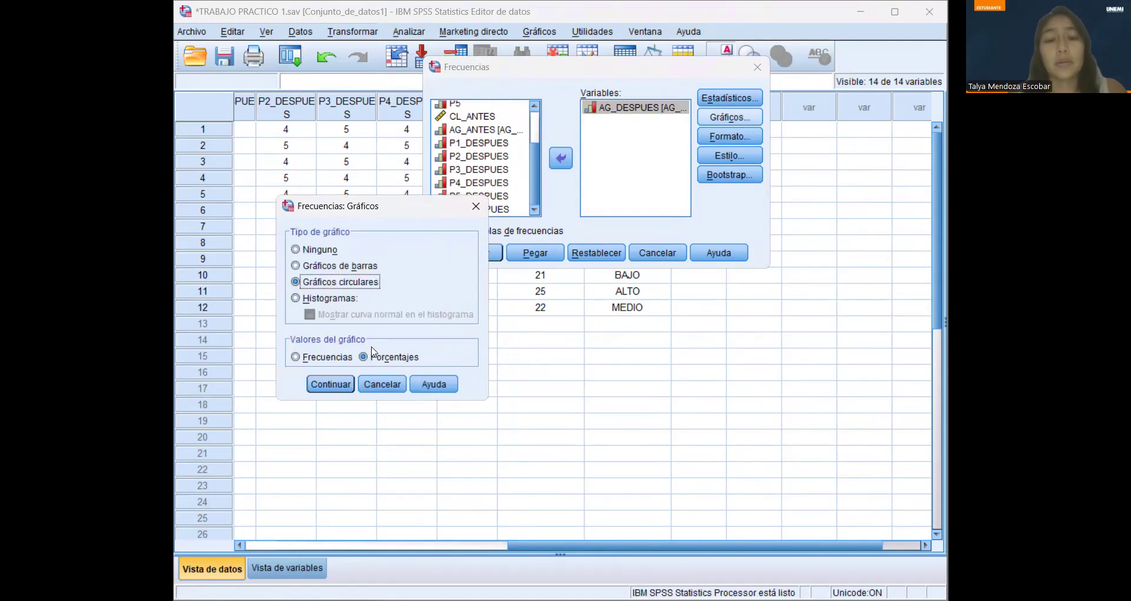
{"action": "left_click", "coordinate": [345, 385]}
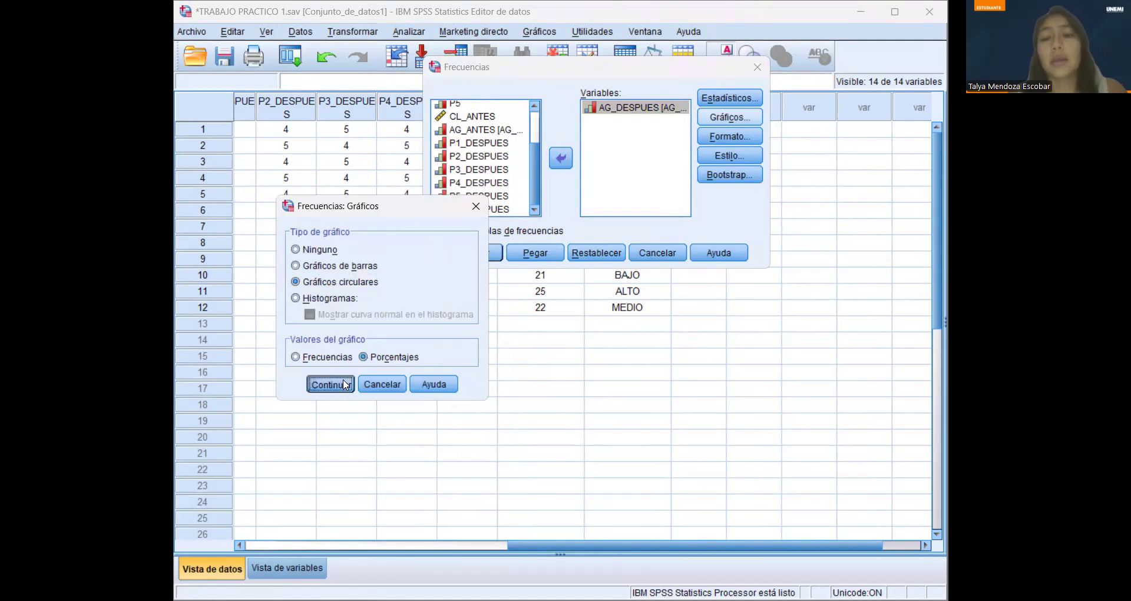
{"action": "left_click", "coordinate": [747, 101]}
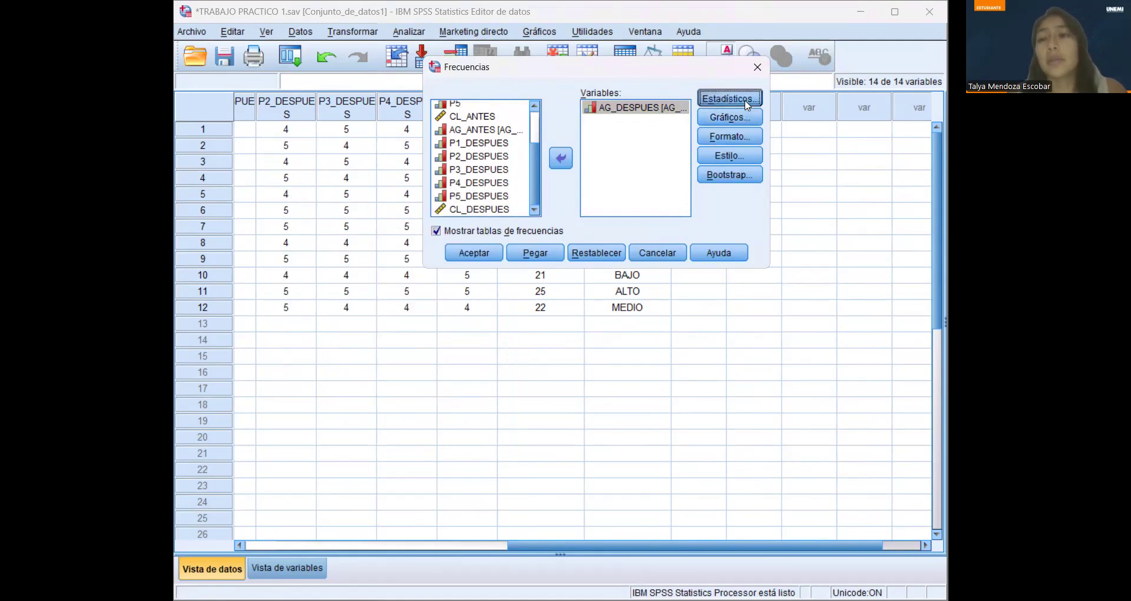
{"action": "left_click", "coordinate": [497, 422]}
{"action": "left_click", "coordinate": [483, 254]}
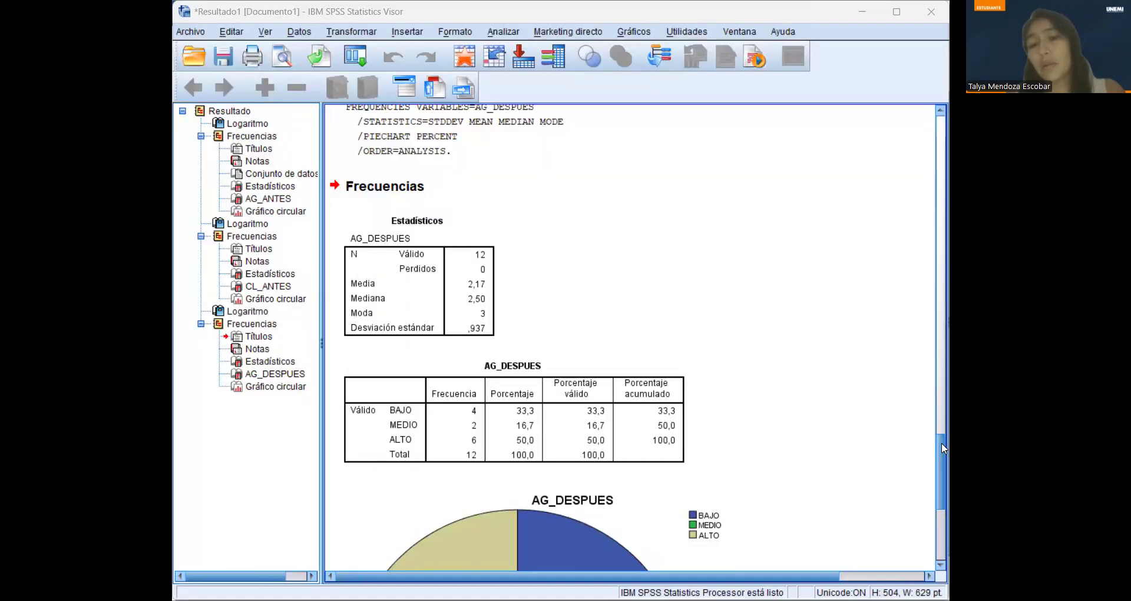
{"action": "left_click_drag", "start_coordinate": [942, 443], "coordinate": [947, 478]}
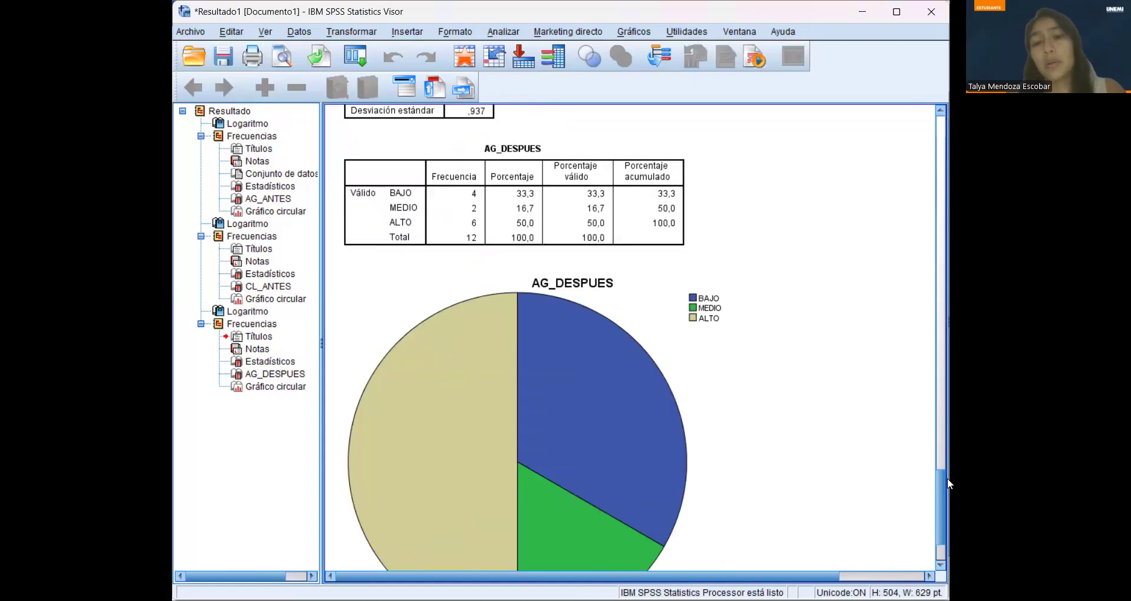
Show percentage data labels (33,33%, 50,00%, etc.) on the AG_DESPUES pie chart.
{"action": "left_click", "coordinate": [538, 463]}
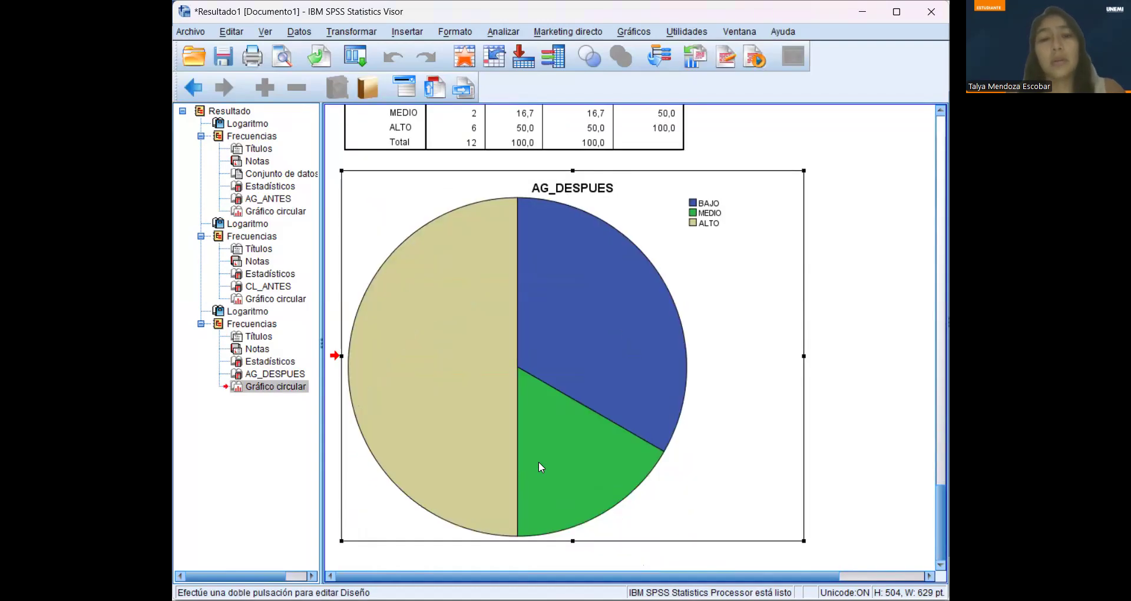
{"action": "double_click", "coordinate": [538, 463]}
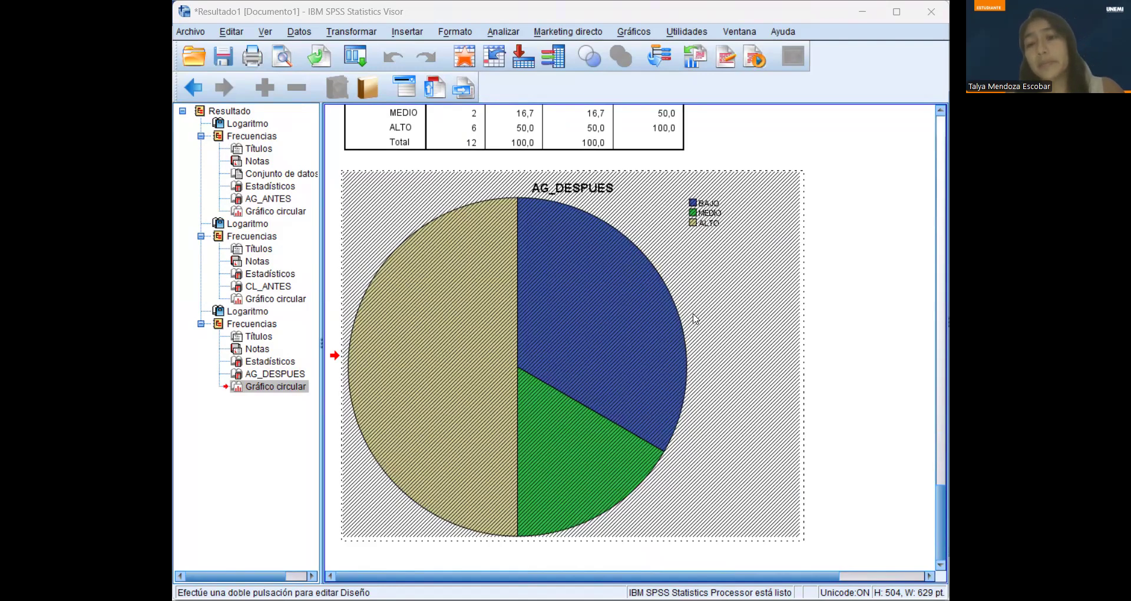
{"action": "left_click", "coordinate": [850, 324]}
{"action": "left_click_drag", "start_coordinate": [940, 544], "coordinate": [940, 515]}
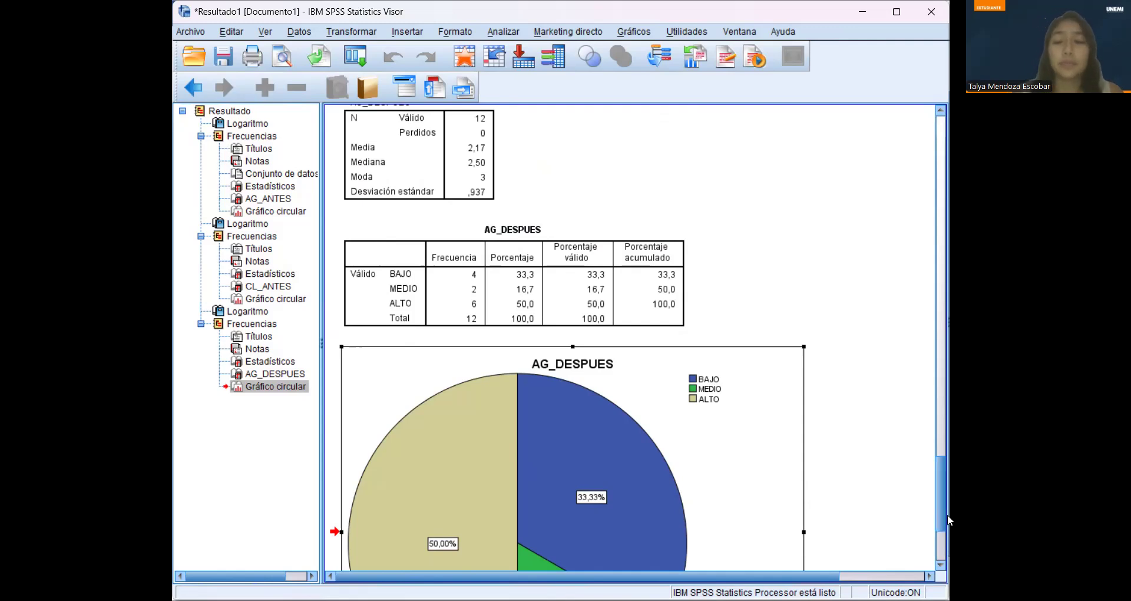
Scroll through the output comparing the AG_ANTES and AG_DESPUES pie charts.
{"action": "left_click_drag", "start_coordinate": [942, 477], "coordinate": [940, 217]}
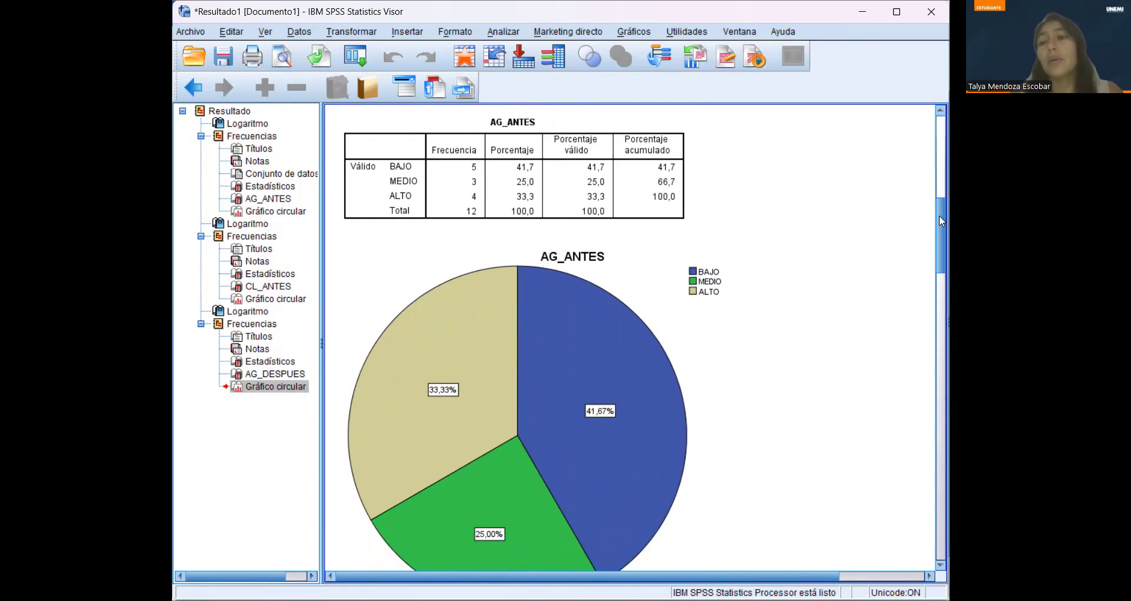
{"action": "scroll", "coordinate": [940, 220], "scroll_direction": "down", "scroll_amount": 1}
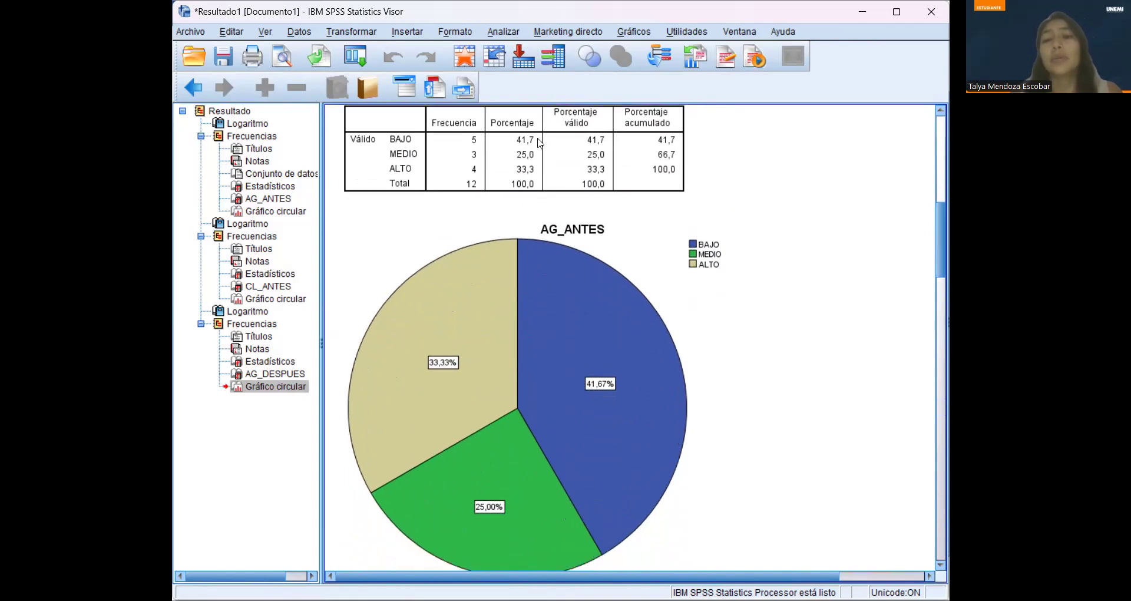
{"action": "left_click_drag", "start_coordinate": [944, 236], "coordinate": [908, 510]}
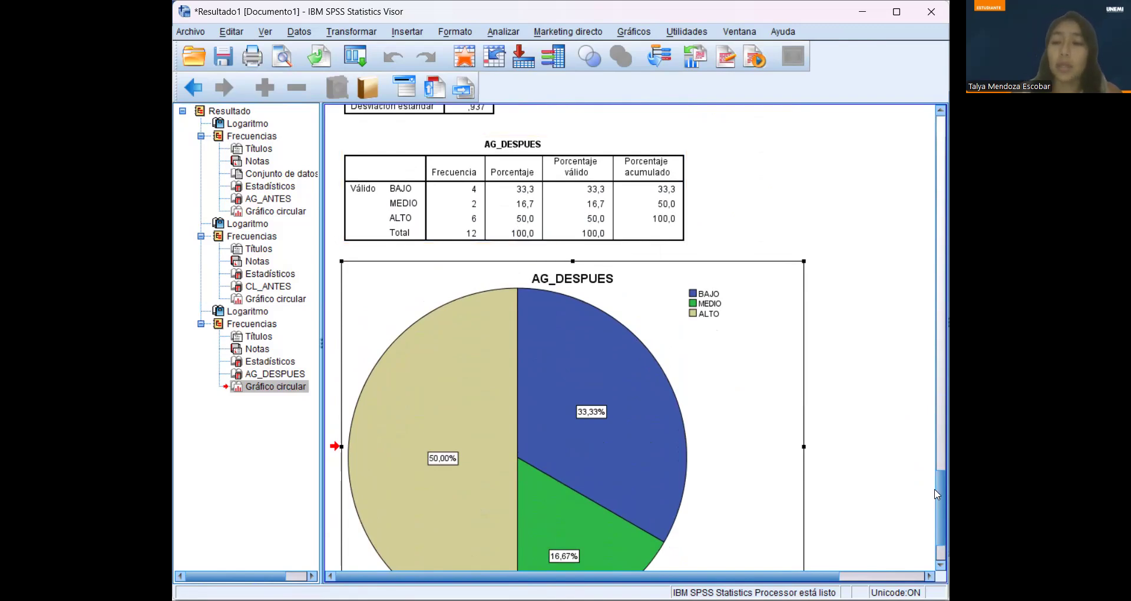
{"action": "left_click", "coordinate": [881, 444]}
{"action": "left_click_drag", "start_coordinate": [940, 490], "coordinate": [936, 218]}
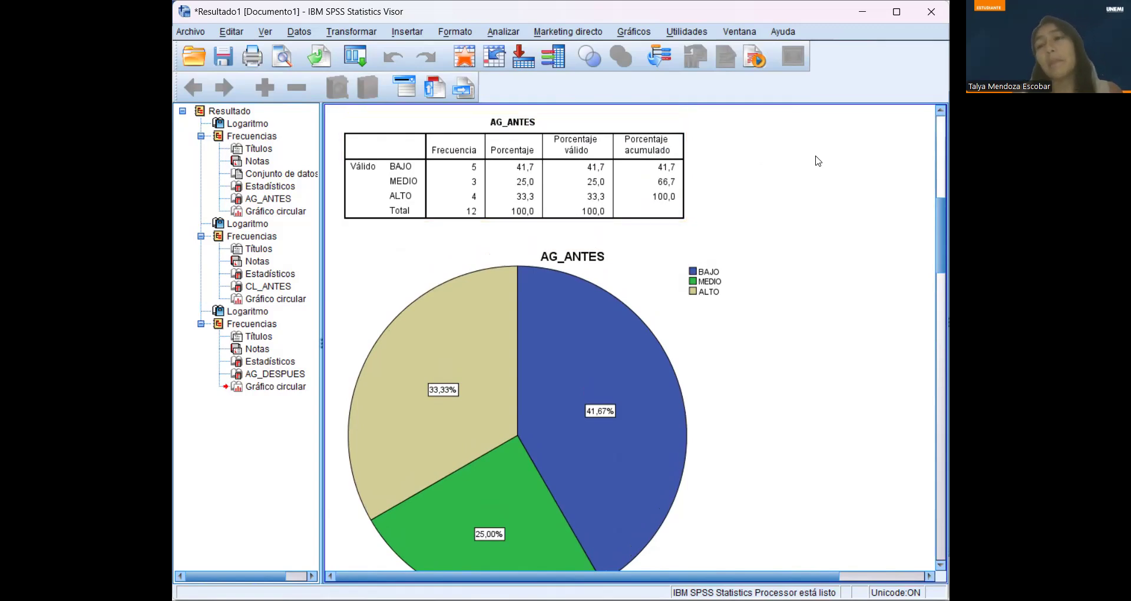
{"action": "left_click_drag", "start_coordinate": [943, 220], "coordinate": [937, 150]}
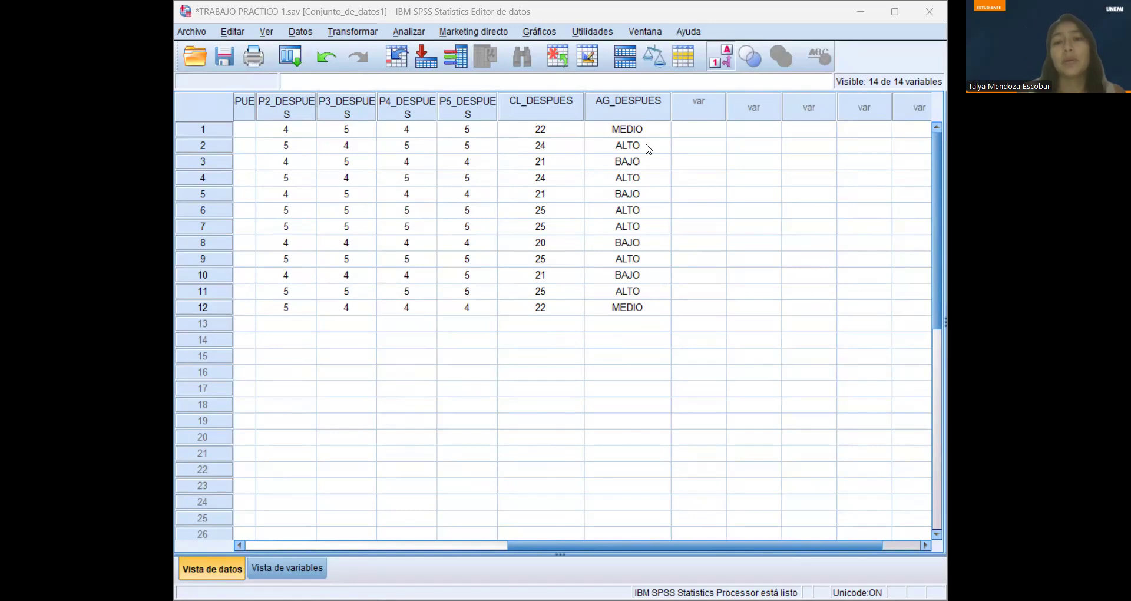
Browse the Analizar and Ayuda menus, then open Analizar > Estadísticos descriptivos > Frecuencias.
{"action": "left_click", "coordinate": [409, 32]}
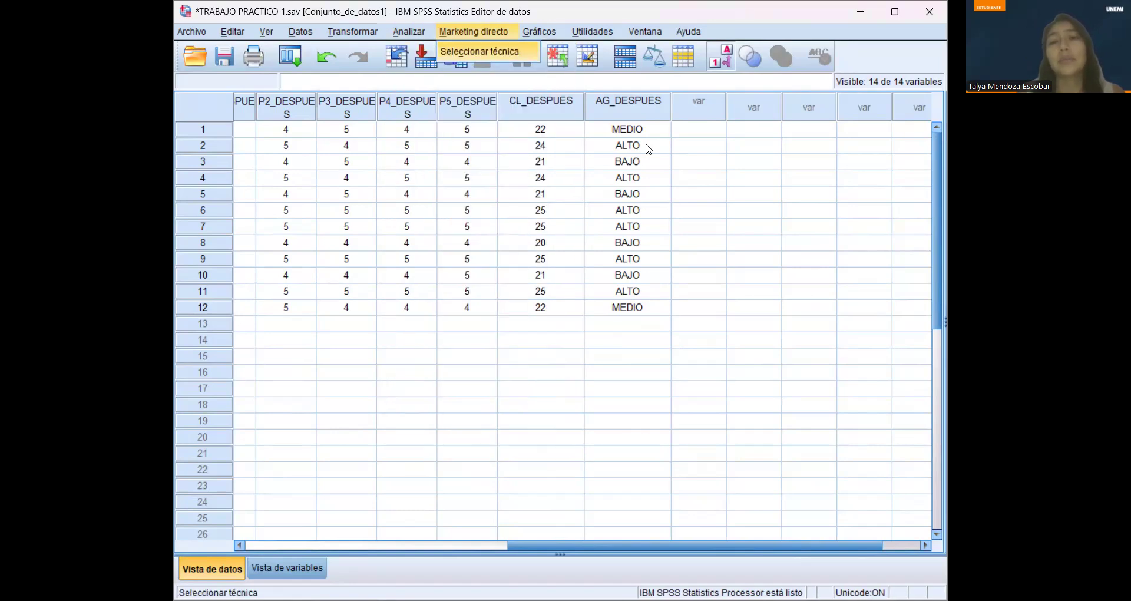
{"action": "mouse_move", "coordinate": [428, 50]}
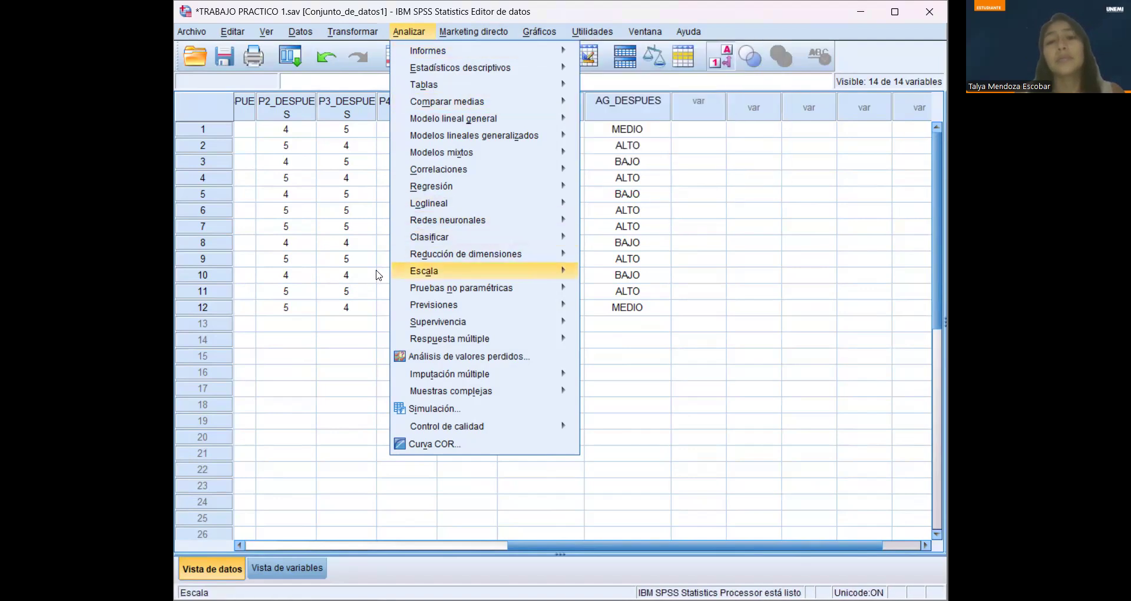
{"action": "mouse_move", "coordinate": [530, 102]}
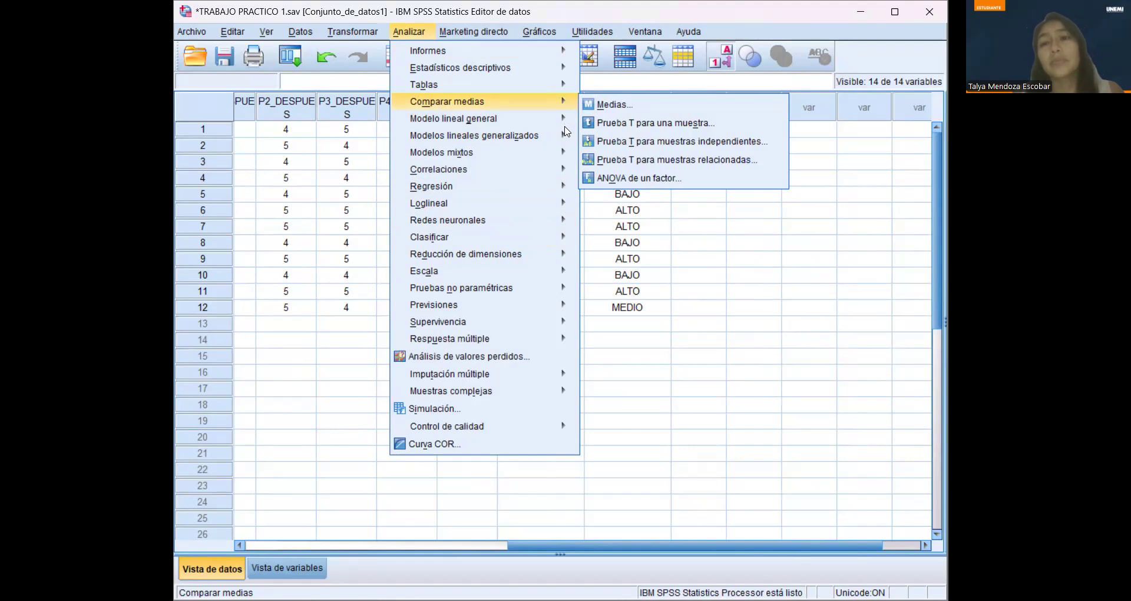
{"action": "left_click", "coordinate": [690, 31]}
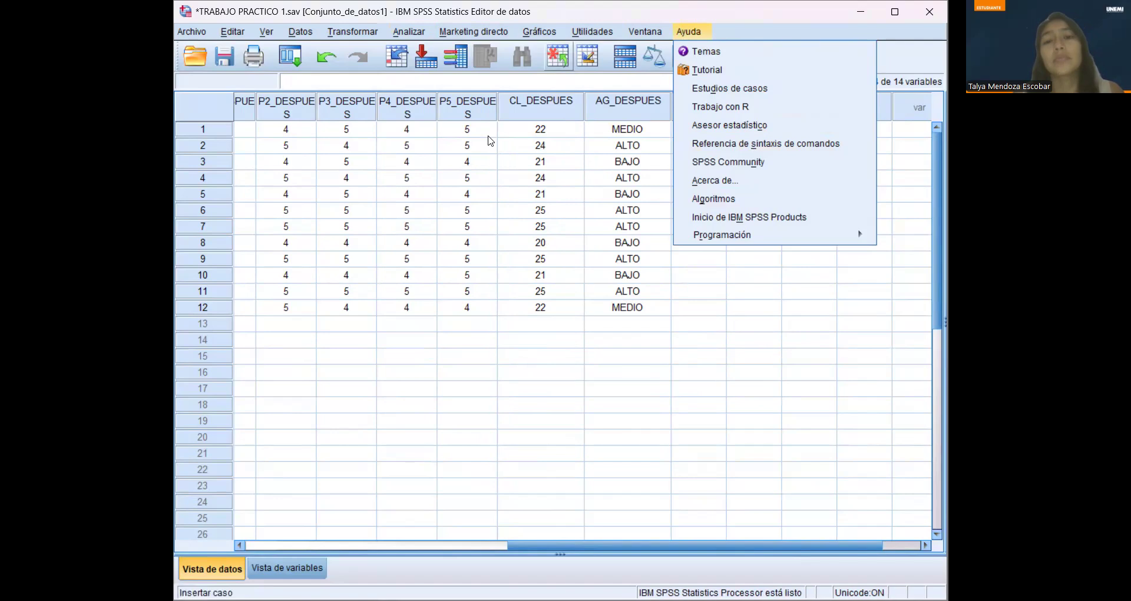
{"action": "left_click", "coordinate": [416, 31]}
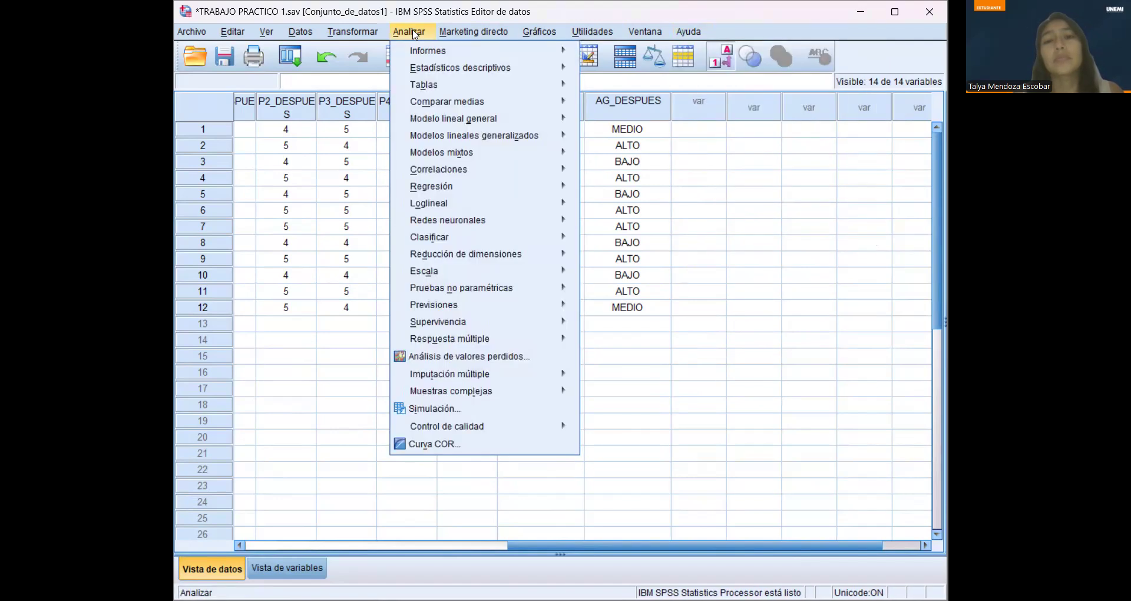
{"action": "left_click", "coordinate": [602, 71]}
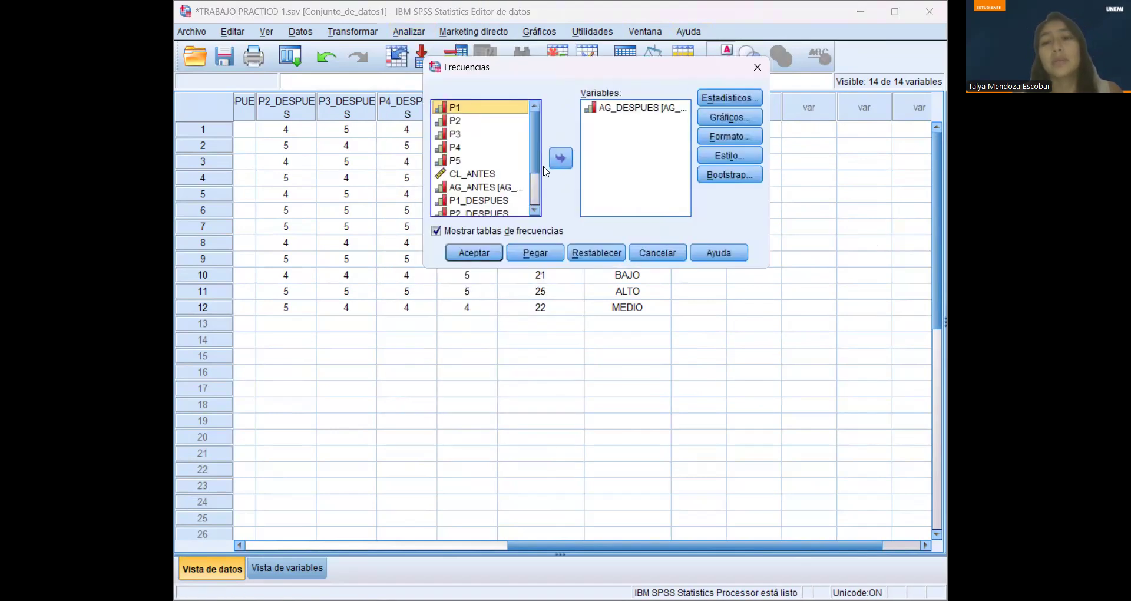
Replace AG_DESPUES with CL_DESPUES as the variable to analyse.
{"action": "left_click", "coordinate": [559, 164]}
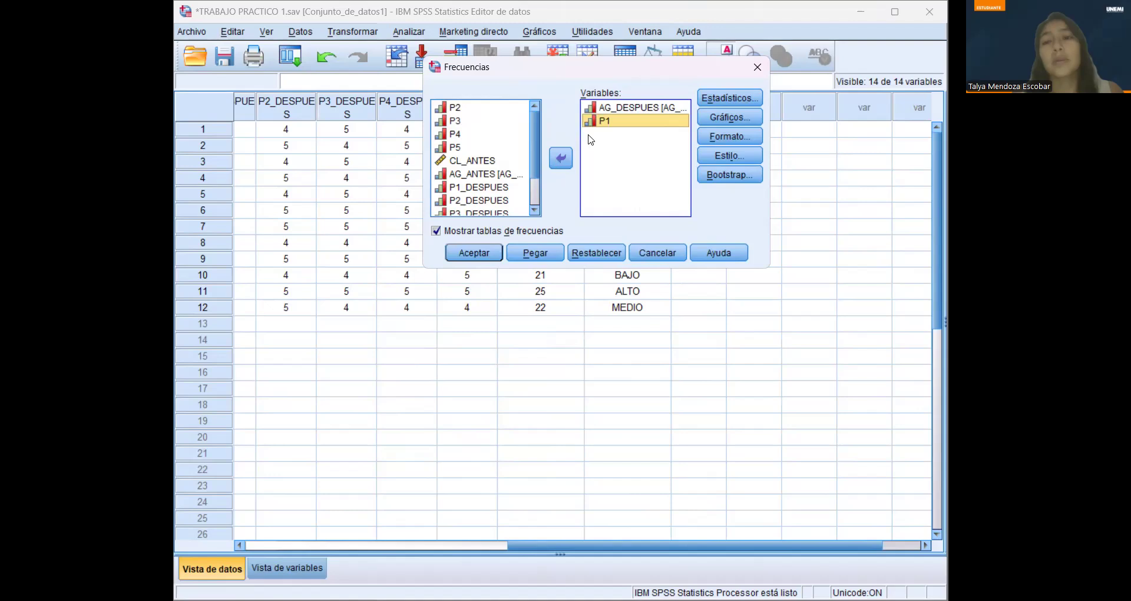
{"action": "left_click", "coordinate": [560, 159]}
{"action": "left_click", "coordinate": [614, 106]}
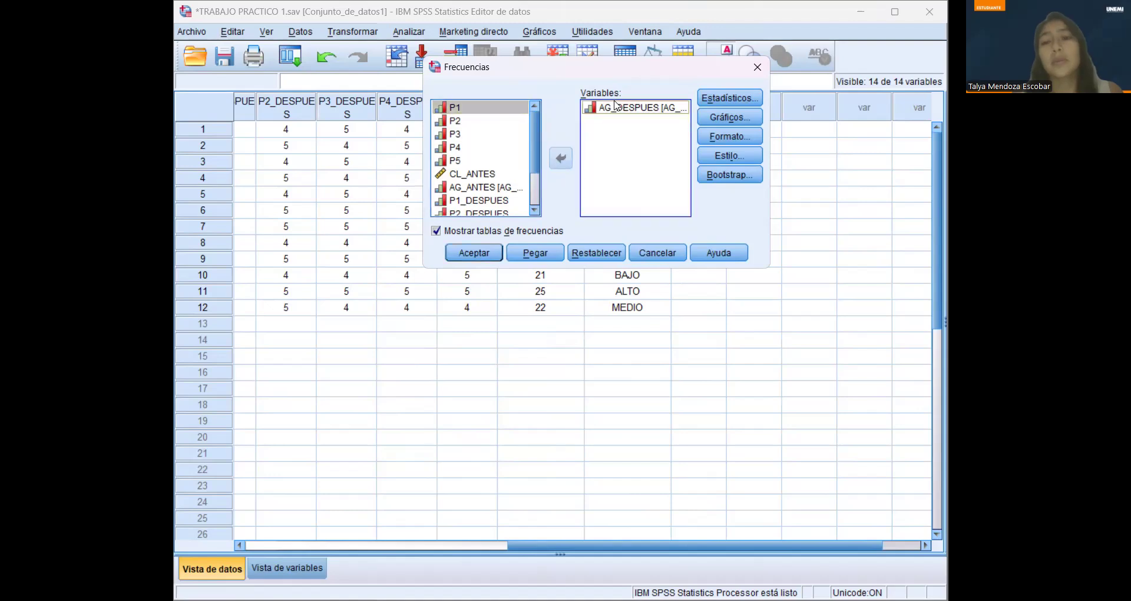
{"action": "left_click", "coordinate": [560, 158]}
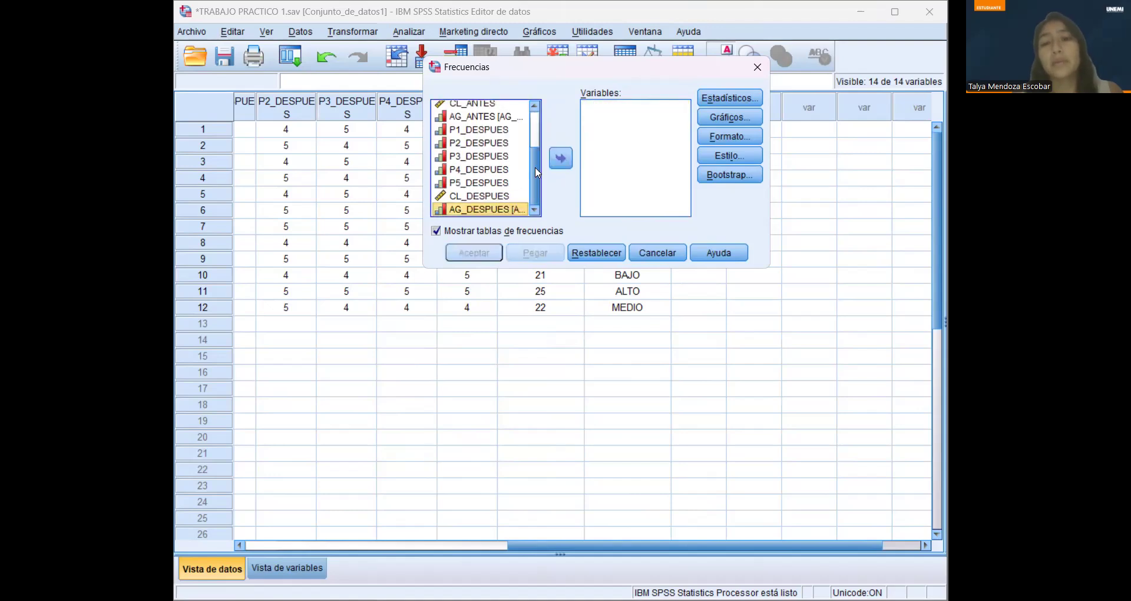
{"action": "left_click", "coordinate": [484, 196]}
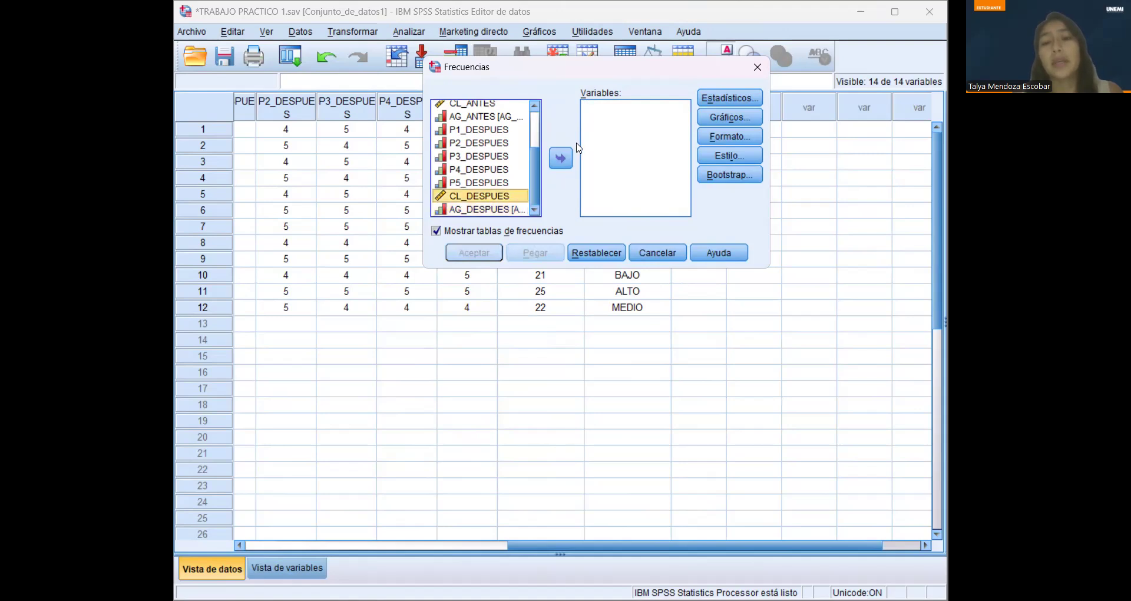
{"action": "left_click", "coordinate": [565, 158]}
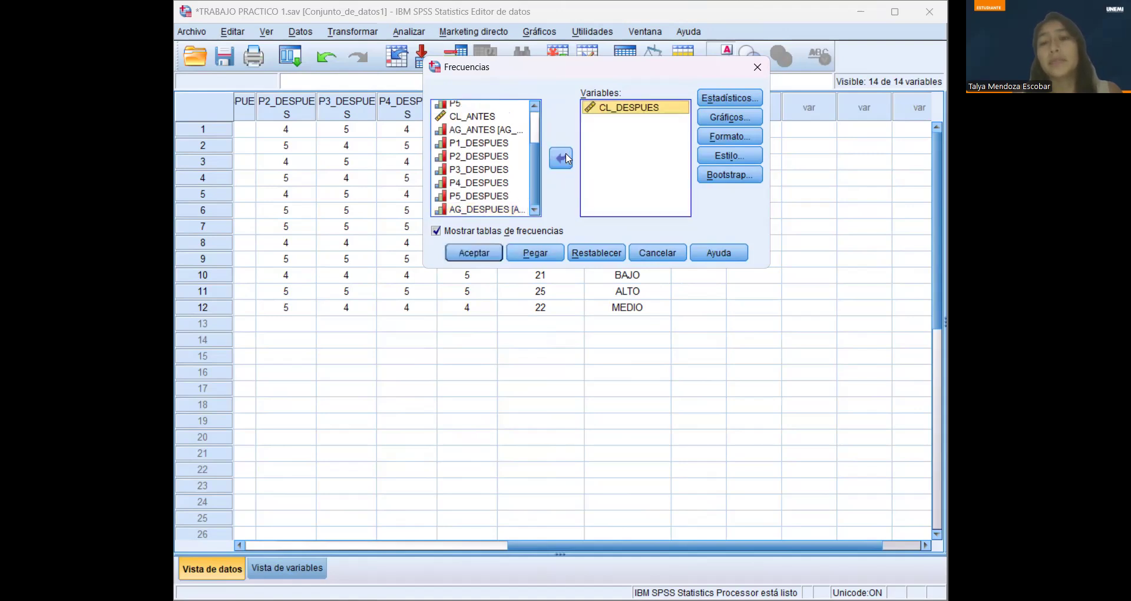
Request mean, median, mode, standard deviation and a percentage pie chart.
{"action": "left_click", "coordinate": [718, 102]}
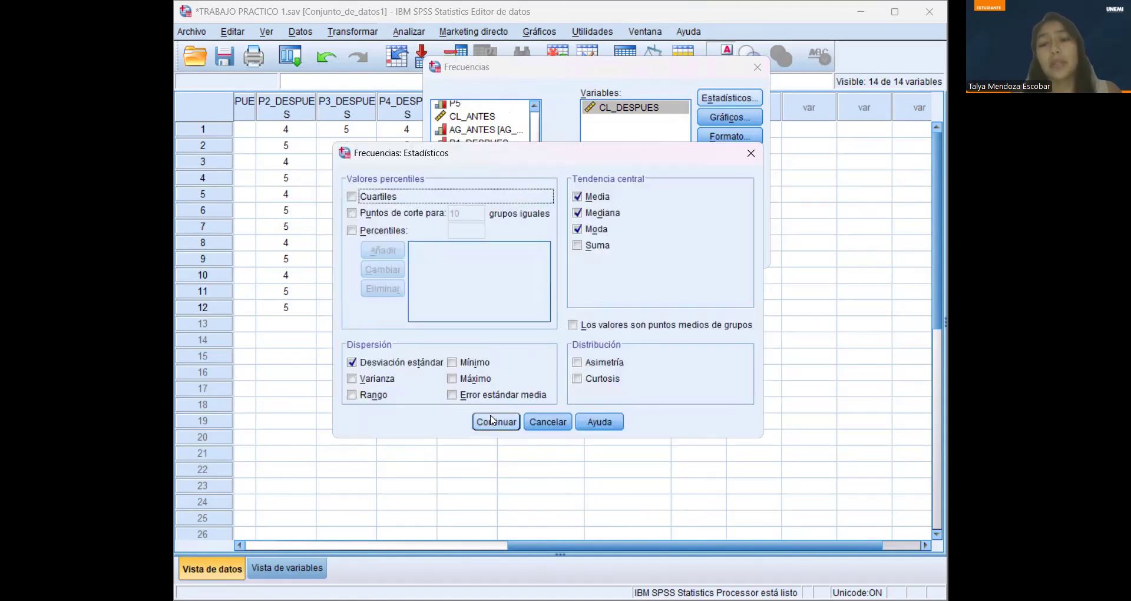
{"action": "left_click", "coordinate": [496, 423]}
{"action": "left_click", "coordinate": [730, 117]}
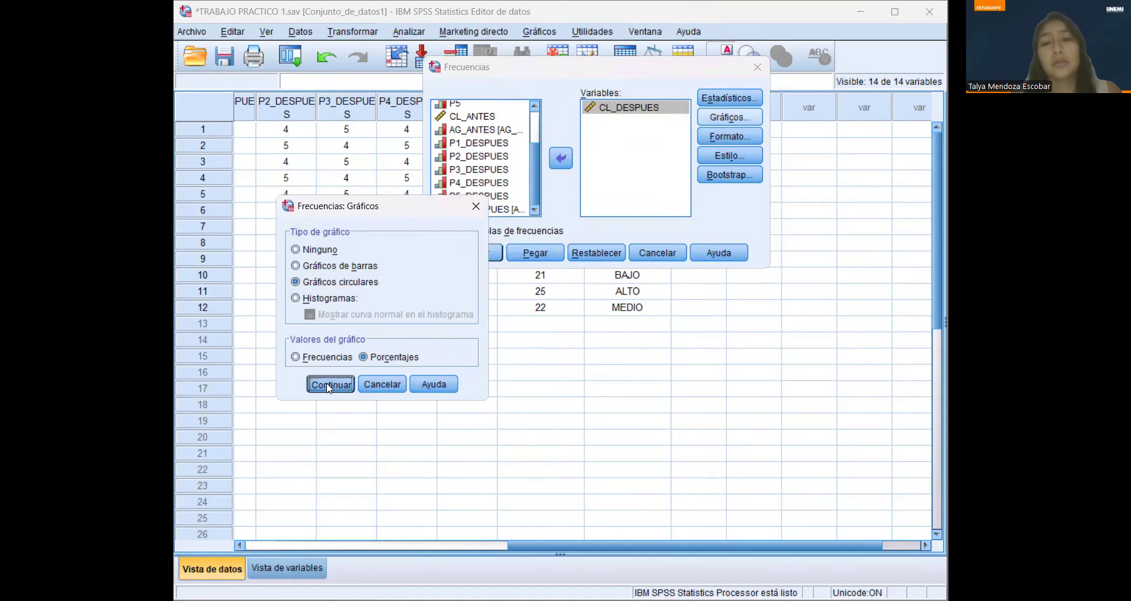
{"action": "left_click", "coordinate": [329, 384]}
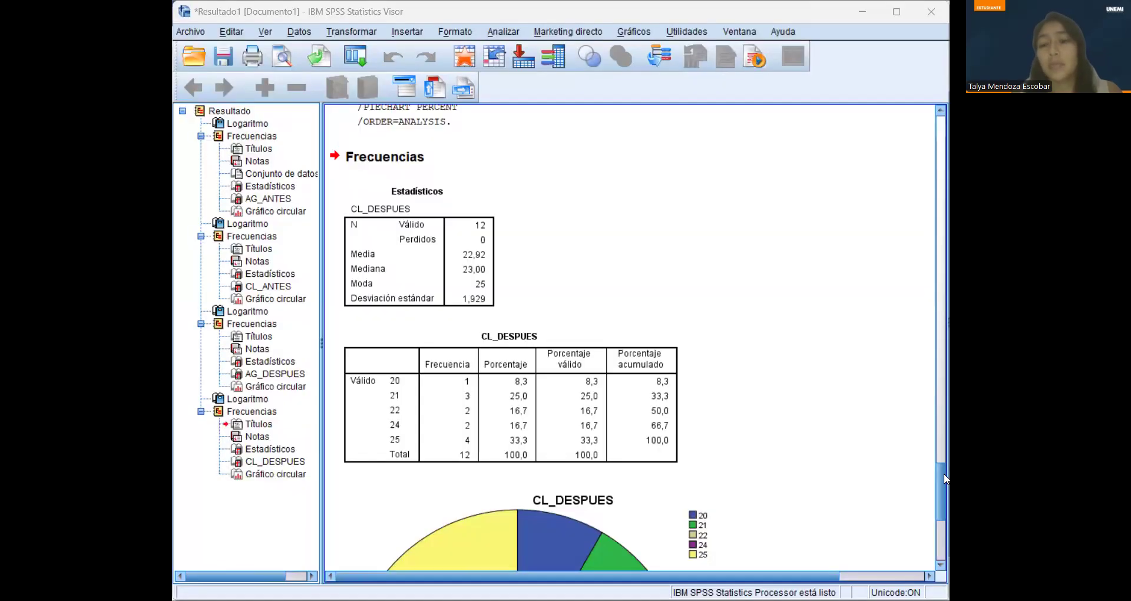
Open the CL_DESPUES pie chart in the Chart Editor to add percentage data labels.
{"action": "left_click_drag", "start_coordinate": [944, 472], "coordinate": [945, 497]}
{"action": "left_click", "coordinate": [598, 425]}
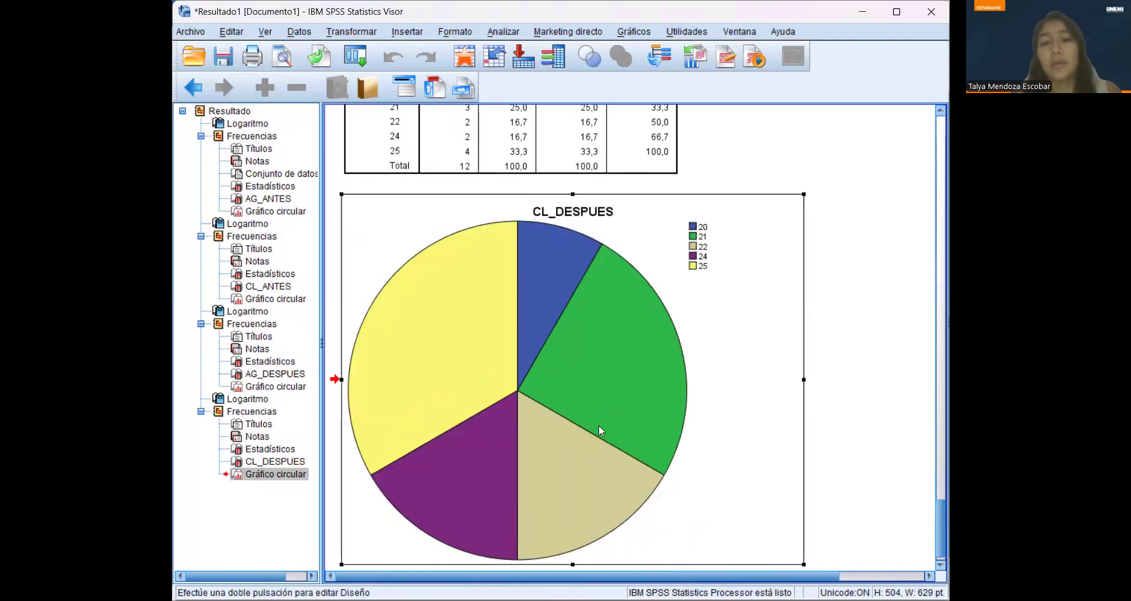
{"action": "double_click", "coordinate": [599, 426]}
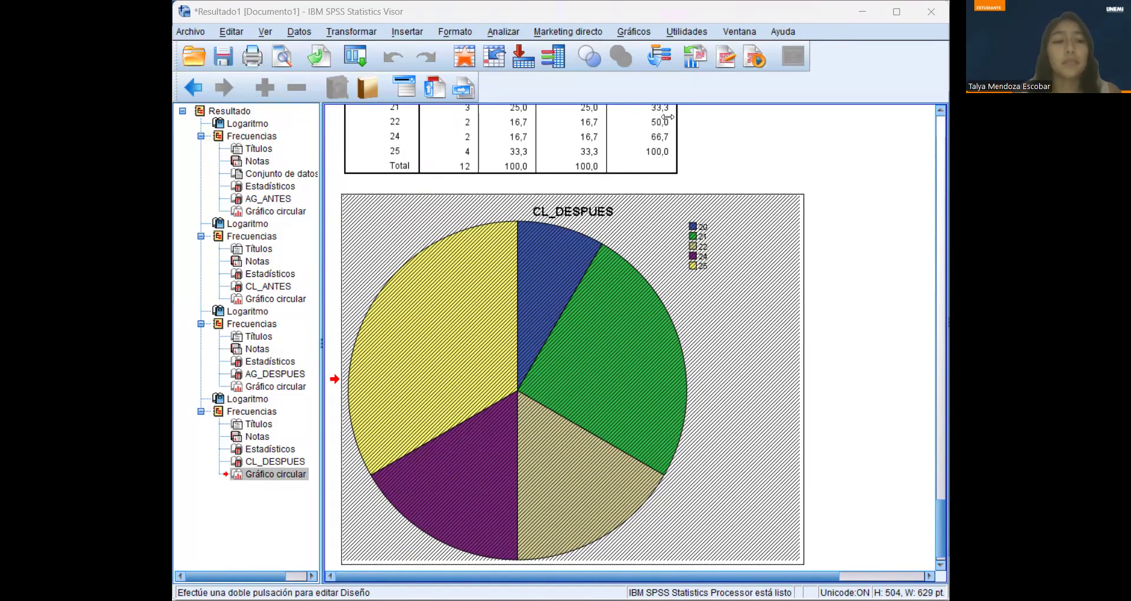
{"action": "left_click_drag", "start_coordinate": [939, 521], "coordinate": [942, 282]}
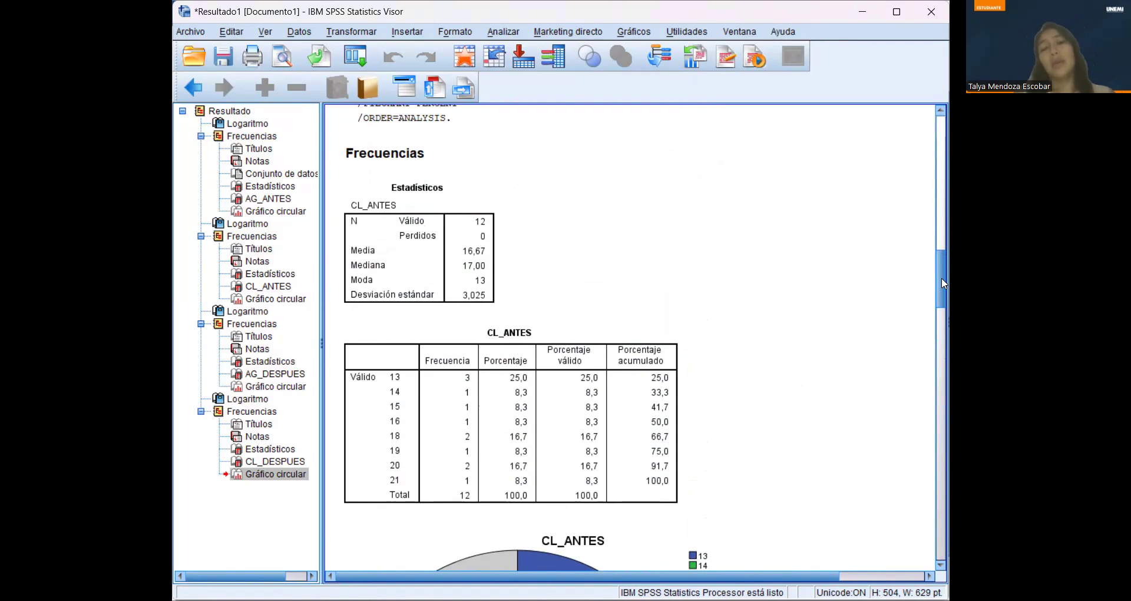
{"action": "left_click_drag", "start_coordinate": [942, 277], "coordinate": [901, 568]}
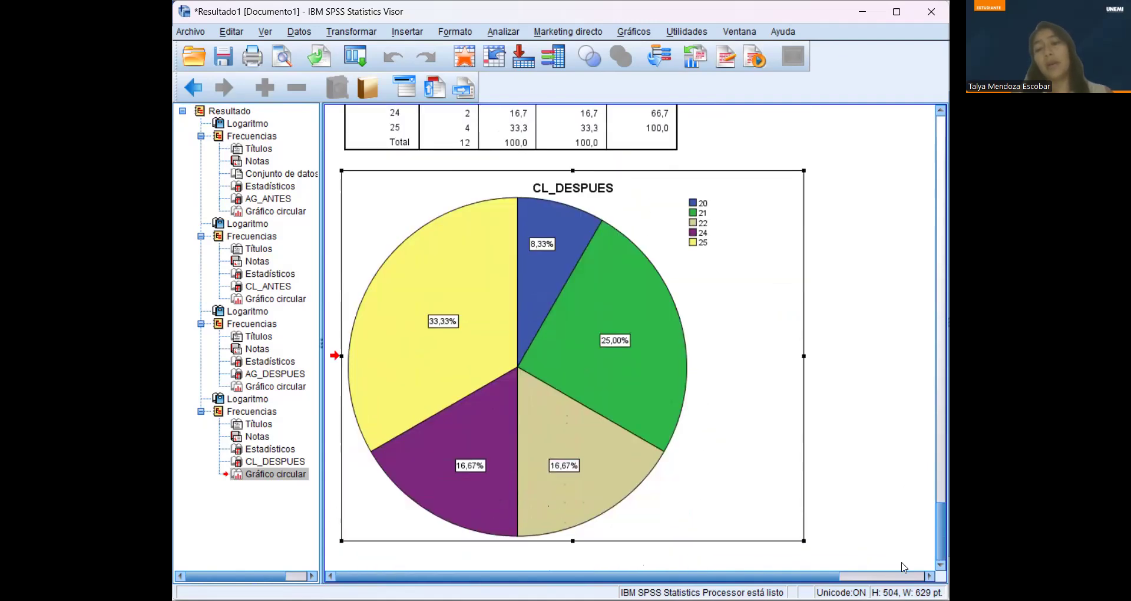
{"action": "left_click_drag", "start_coordinate": [942, 542], "coordinate": [941, 528]}
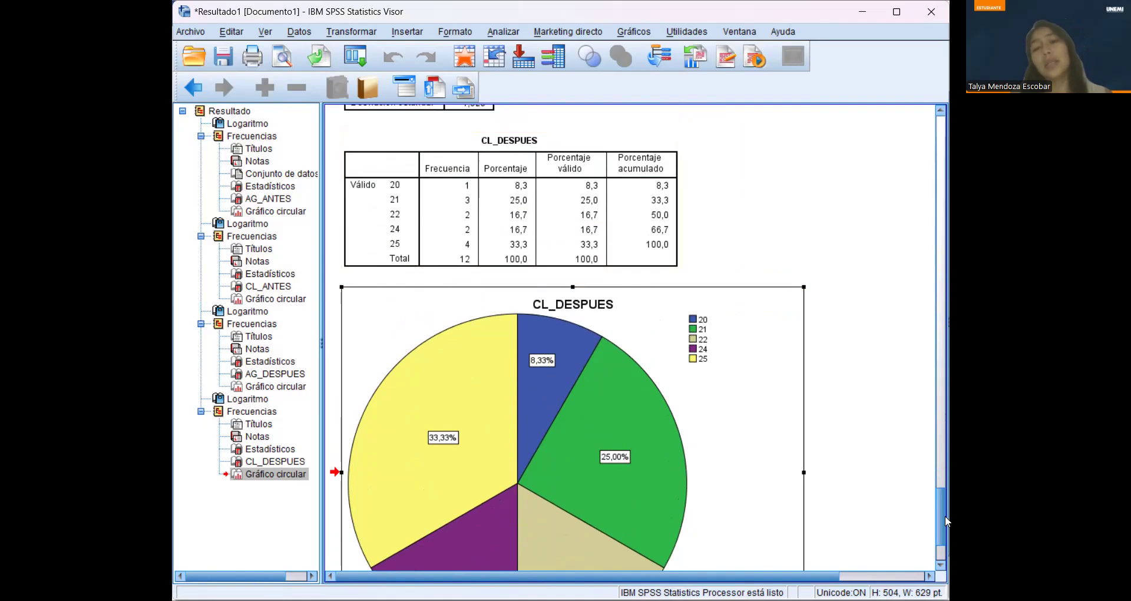
{"action": "scroll", "coordinate": [947, 521], "scroll_direction": "up", "scroll_amount": 4}
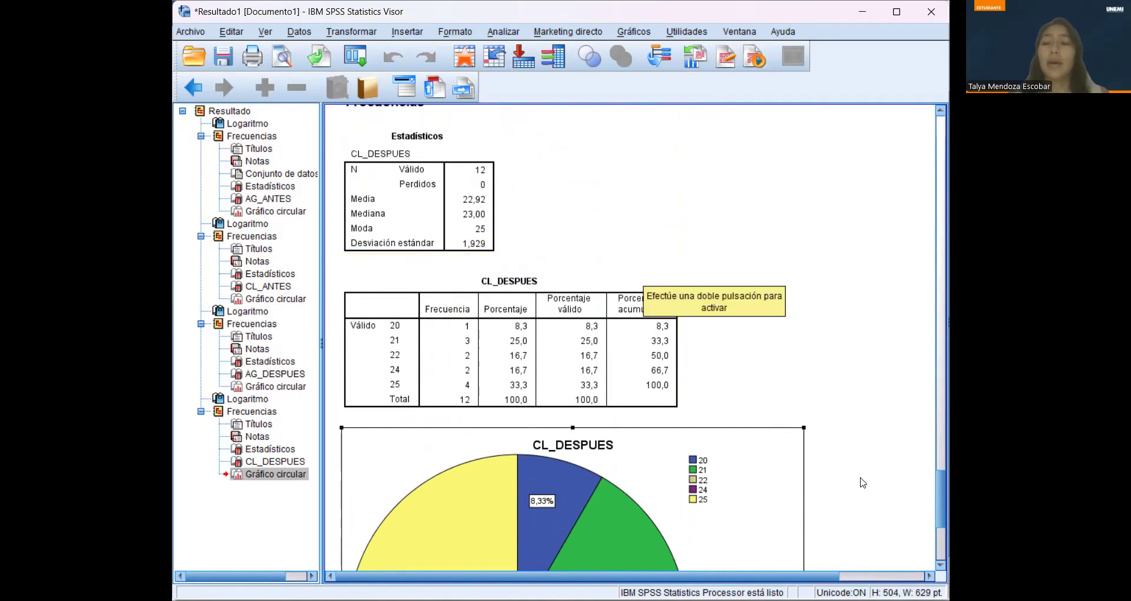
{"action": "left_click_drag", "start_coordinate": [942, 520], "coordinate": [920, 551]}
{"action": "scroll", "coordinate": [464, 305], "scroll_direction": "up", "scroll_amount": 5}
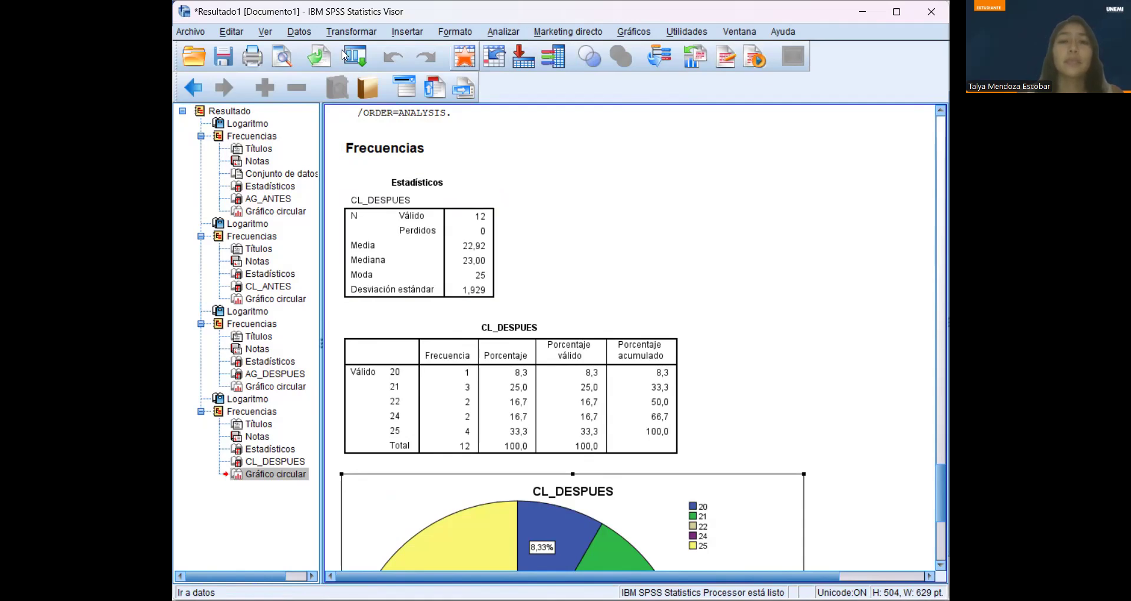
Return to the Data Editor and turn off value labels so AG_DESPUES shows codes 1–3.
{"action": "left_click", "coordinate": [464, 57]}
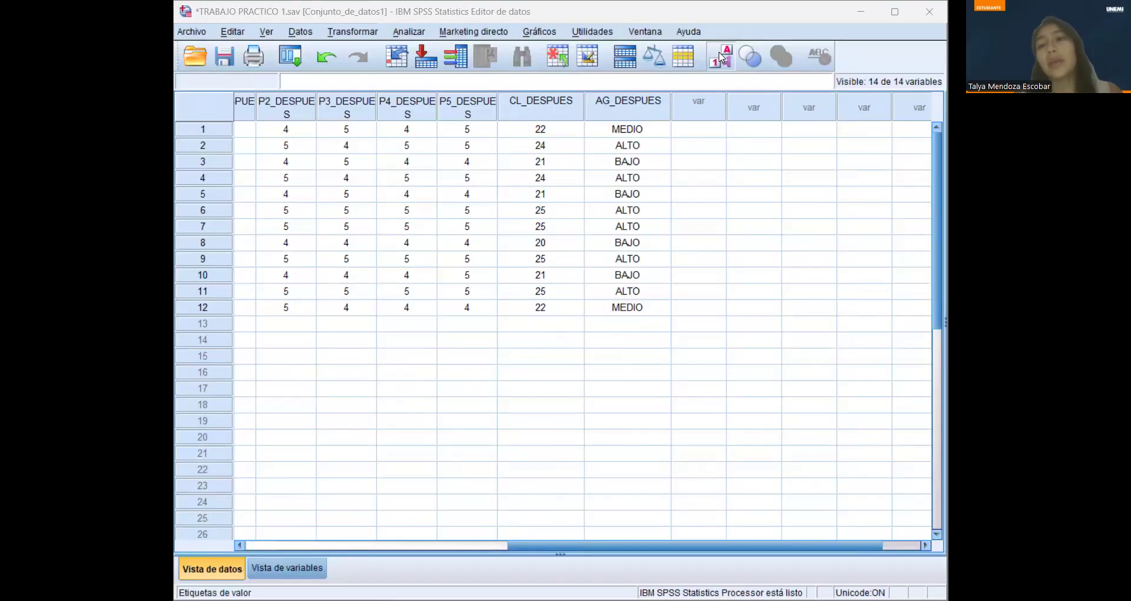
{"action": "left_click", "coordinate": [721, 57]}
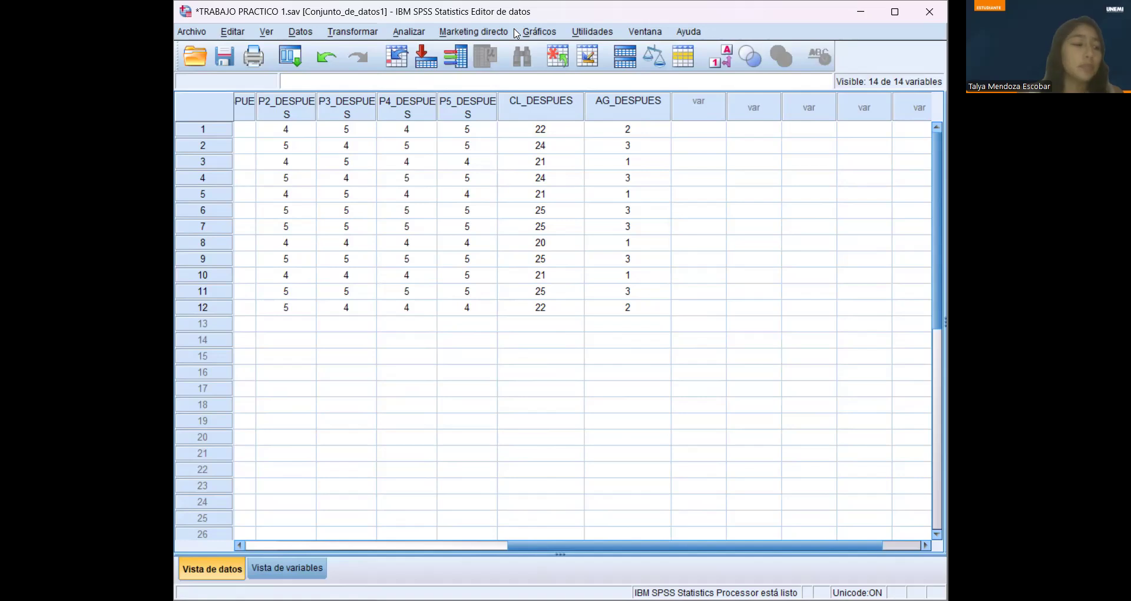
{"action": "left_click", "coordinate": [412, 33]}
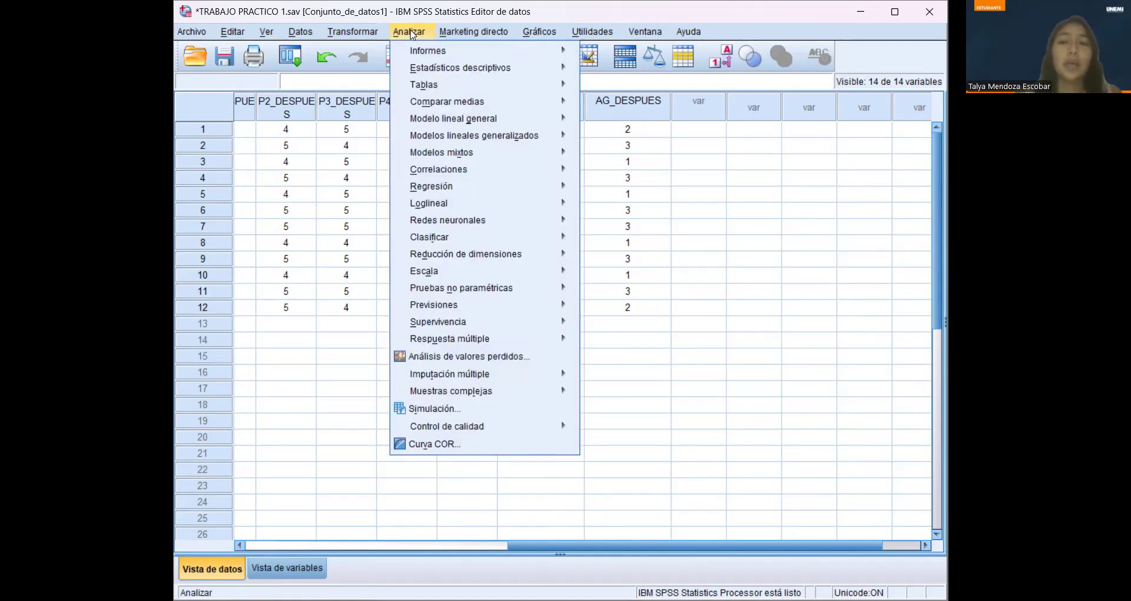
{"action": "mouse_move", "coordinate": [365, 31]}
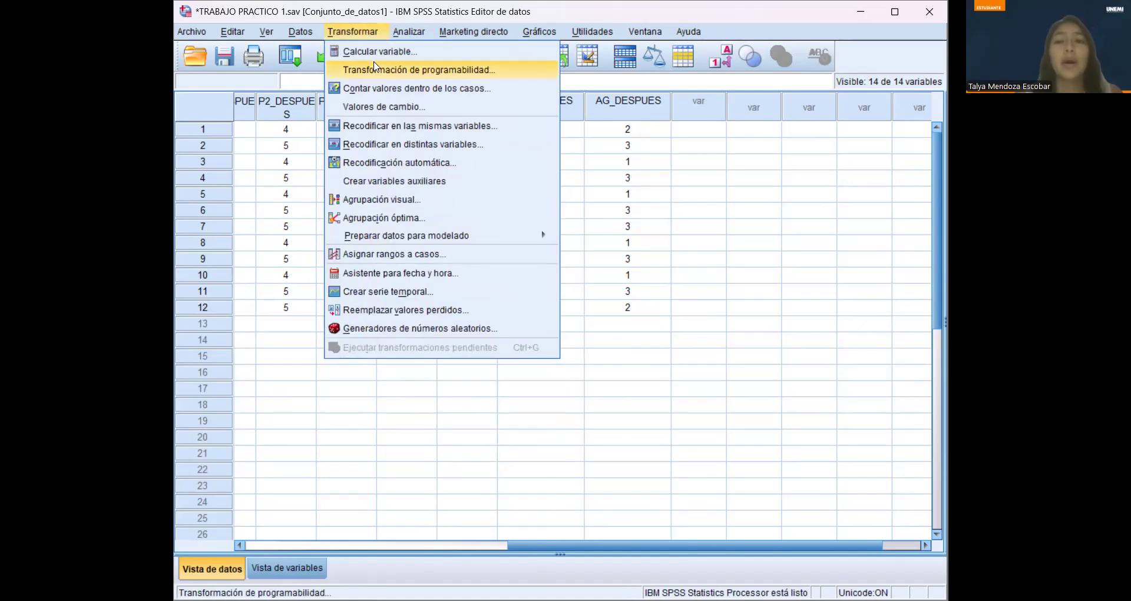
{"action": "left_click", "coordinate": [400, 151]}
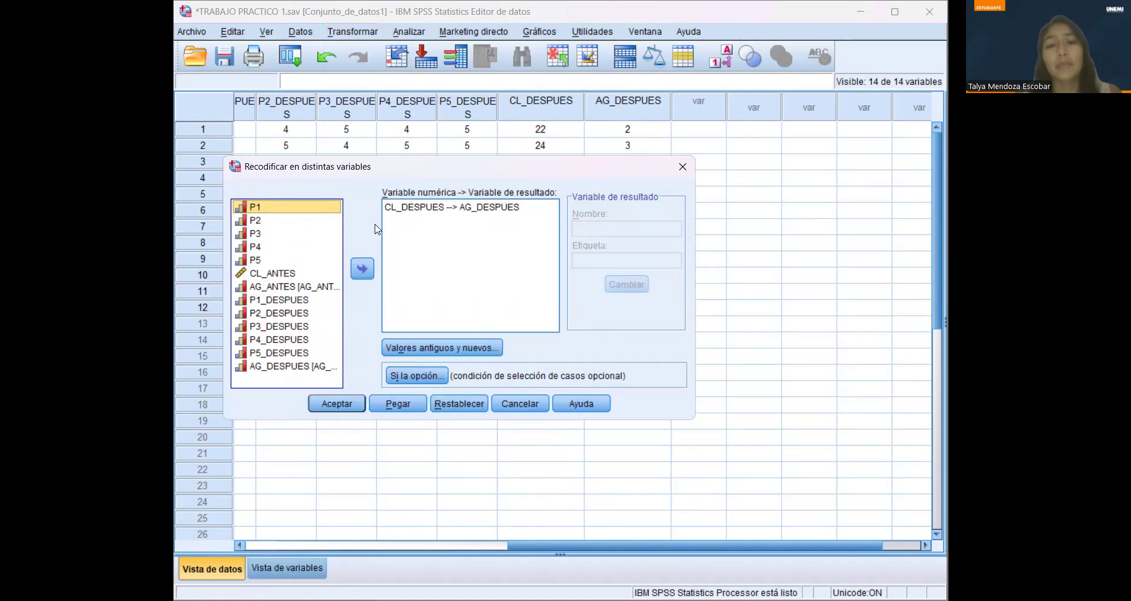
{"action": "left_click", "coordinate": [423, 208]}
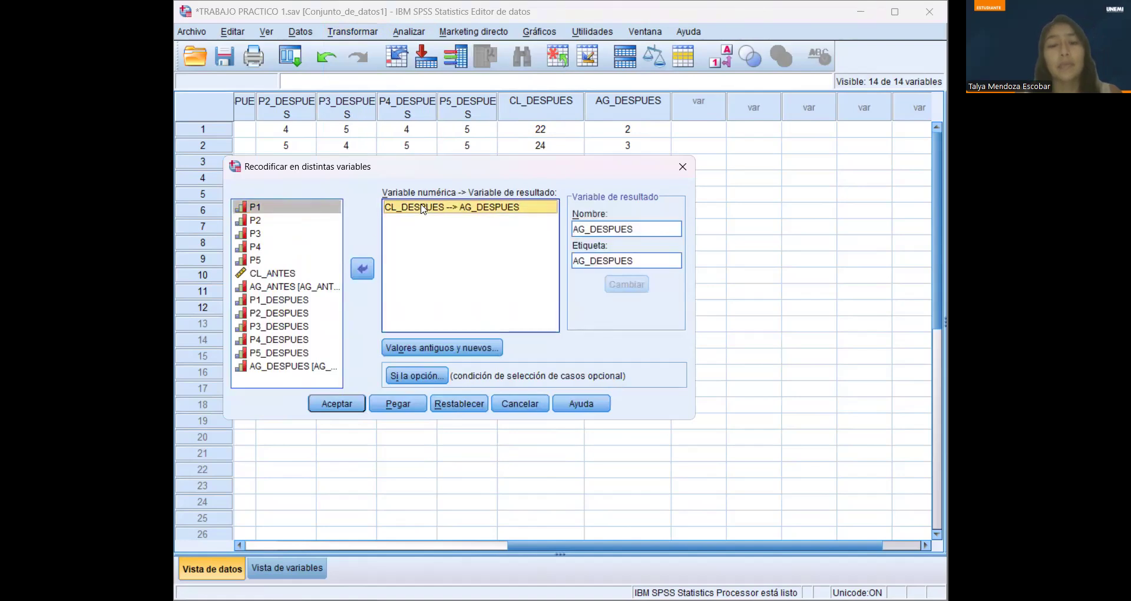
{"action": "left_click", "coordinate": [362, 270]}
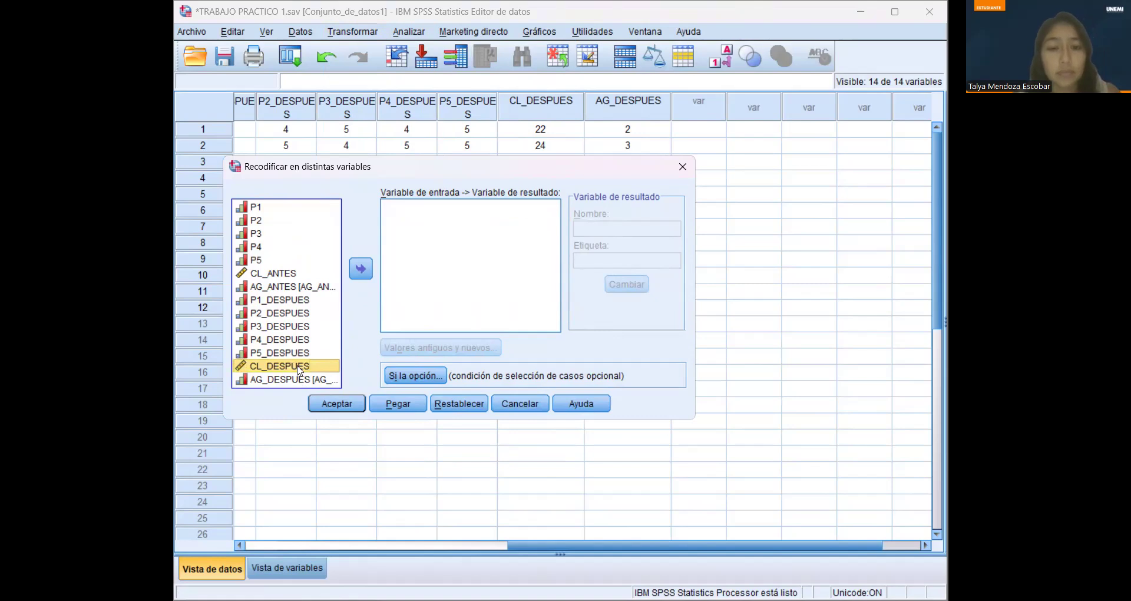
{"action": "left_click", "coordinate": [363, 269]}
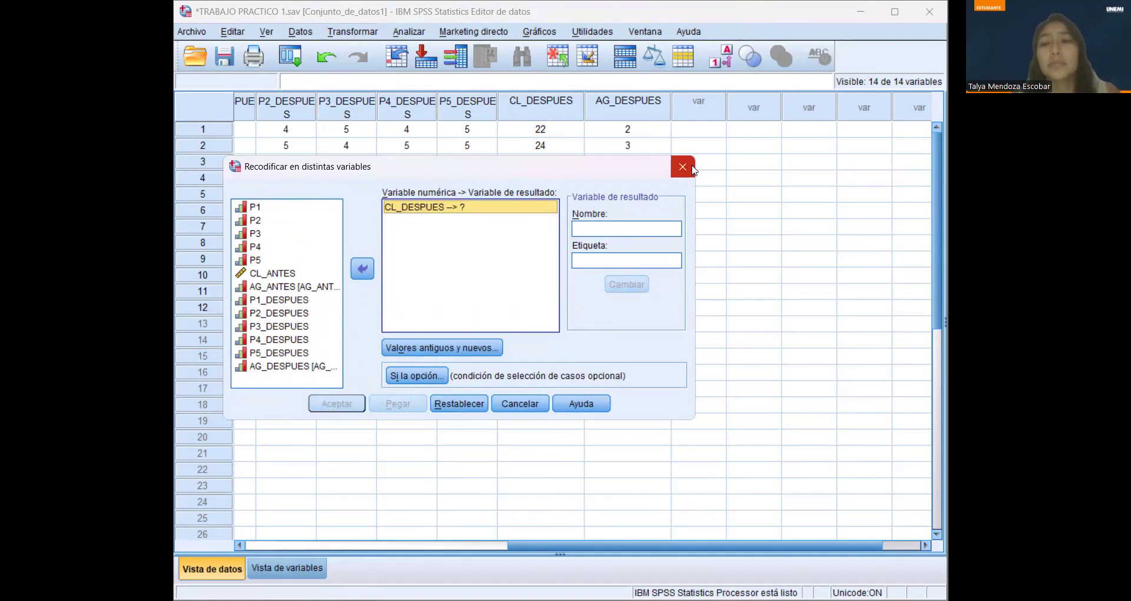
{"action": "left_click", "coordinate": [683, 167]}
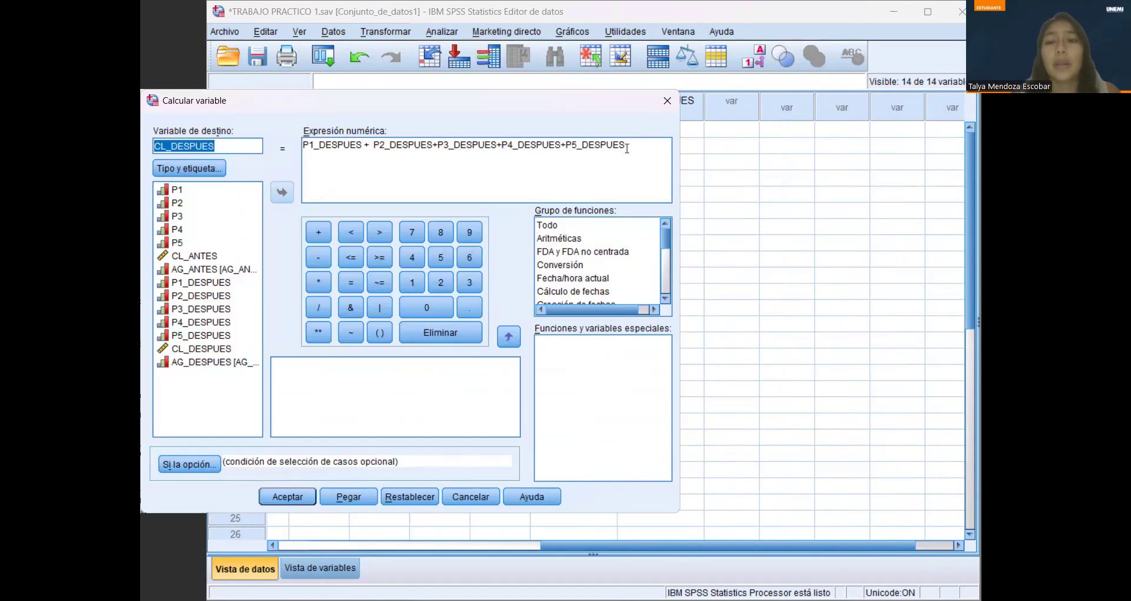
Clear the old sum expression and name the target variable DIFERENCIAS.
{"action": "left_click", "coordinate": [627, 148]}
{"action": "left_click_drag", "start_coordinate": [627, 147], "coordinate": [618, 122]}
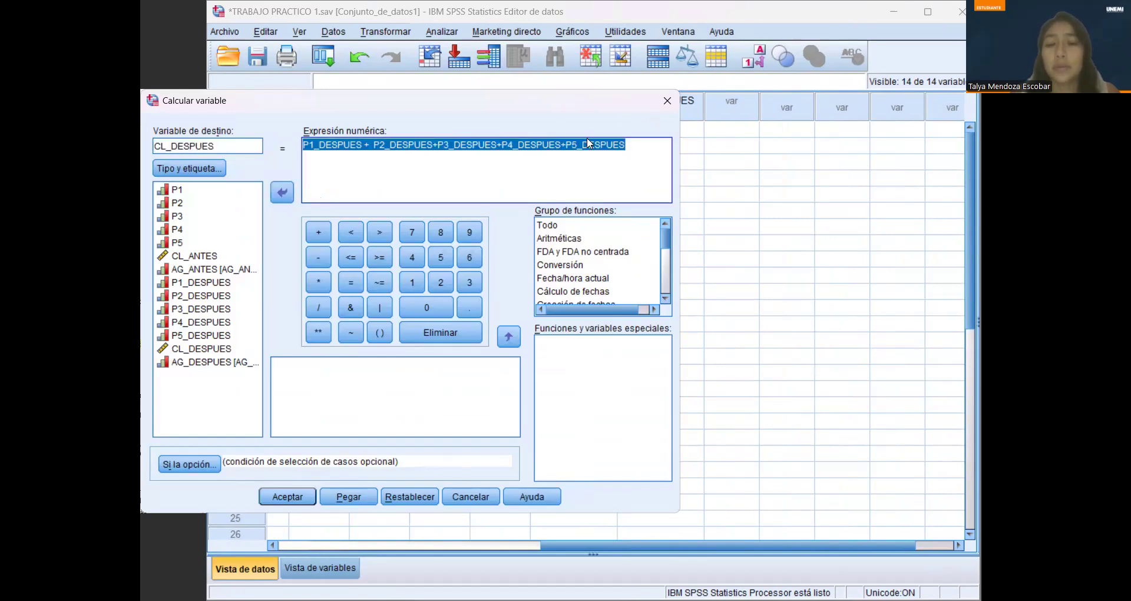
{"action": "key", "text": "Delete"}
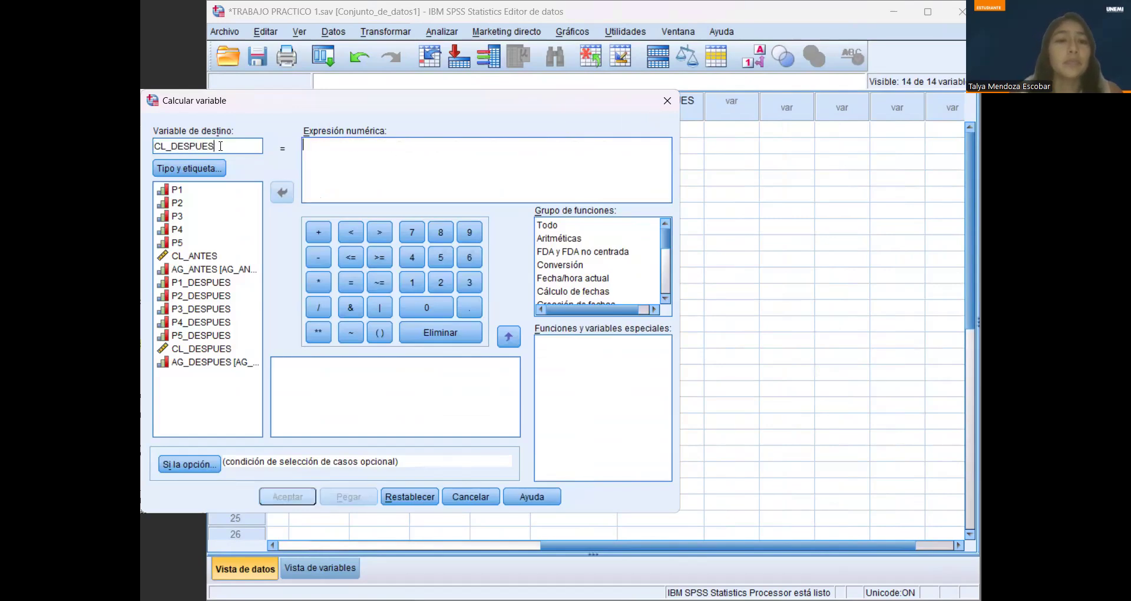
{"action": "key", "text": "BackSpace"}
{"action": "key", "text": "BackSpace"}
{"action": "key", "text": "BackSpace"}
{"action": "key", "text": "BackSpace"}
{"action": "key", "text": "BackSpace"}
{"action": "key", "text": "BackSpace"}
{"action": "key", "text": "BackSpace"}
{"action": "key", "text": "BackSpace"}
{"action": "key", "text": "BackSpace"}
{"action": "key", "text": "BackSpace"}
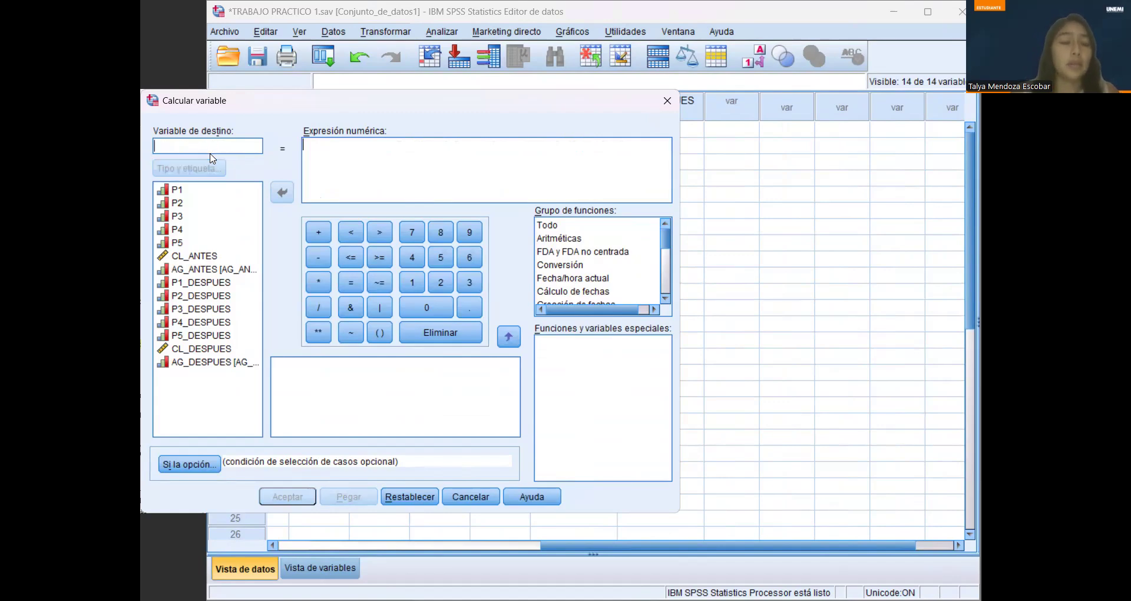
{"action": "type", "text": "DIFERE"}
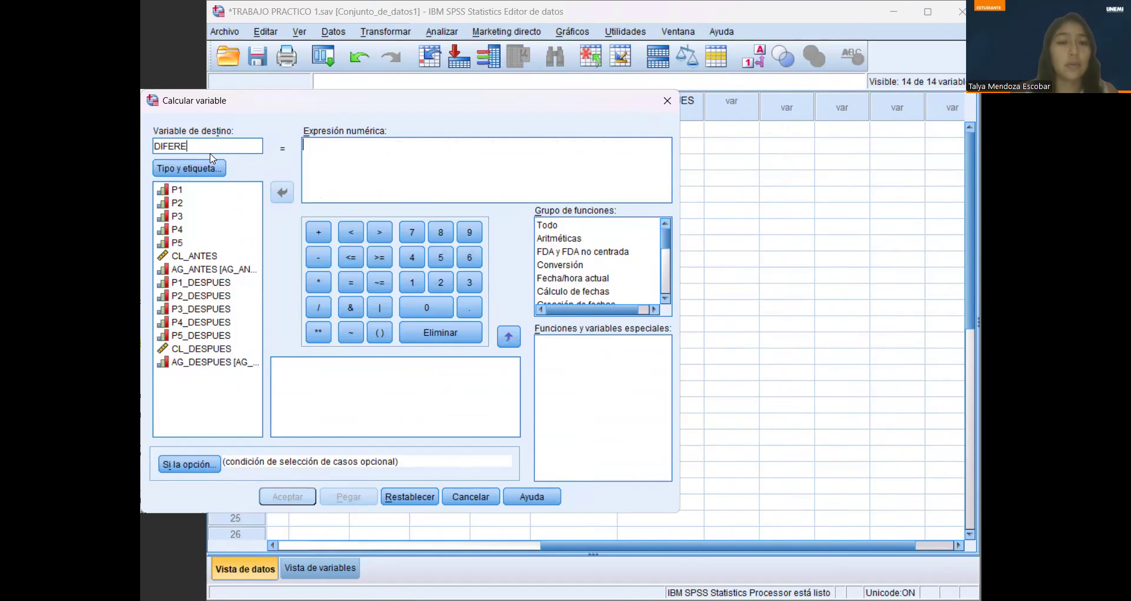
{"action": "type", "text": "NCIA"}
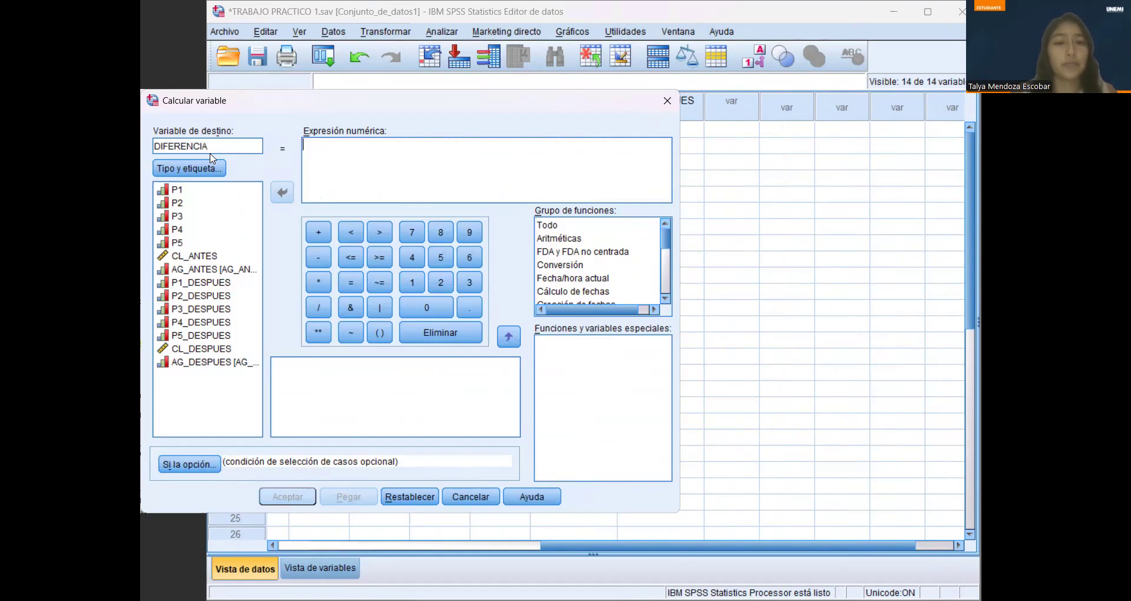
{"action": "type", "text": "S"}
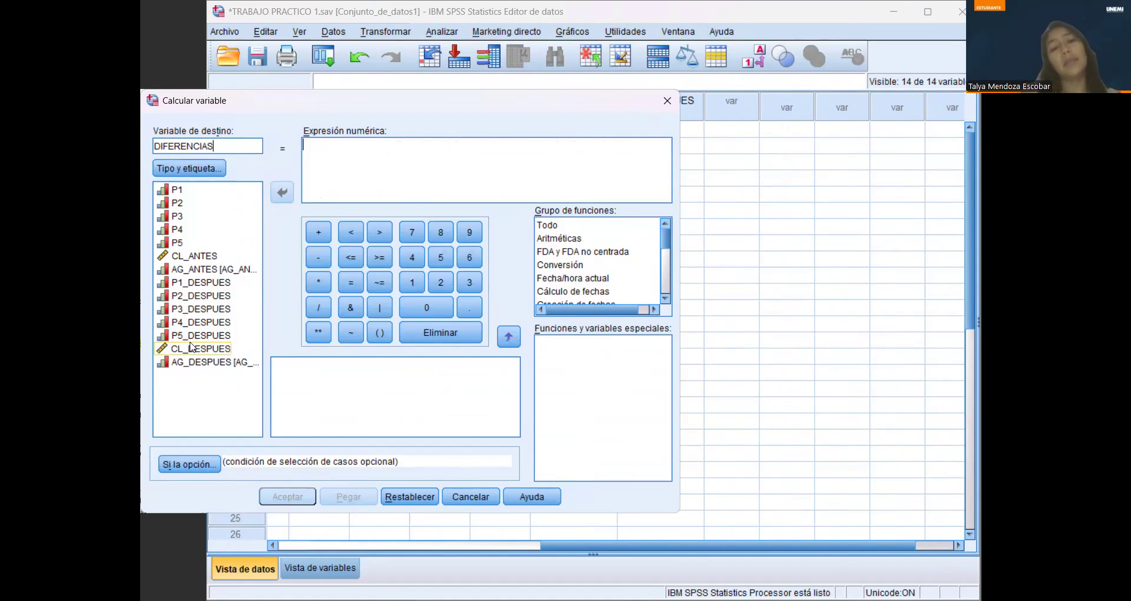
Build the expression CL_ANTES-CL_DESPUES and run the computation.
{"action": "left_click", "coordinate": [192, 258]}
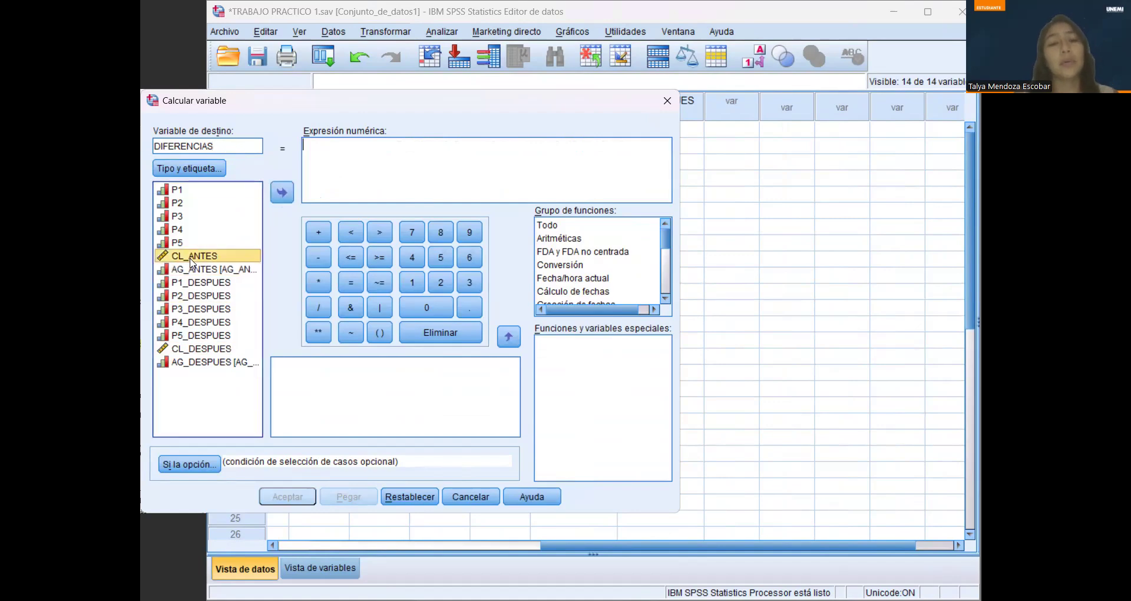
{"action": "left_click", "coordinate": [319, 258]}
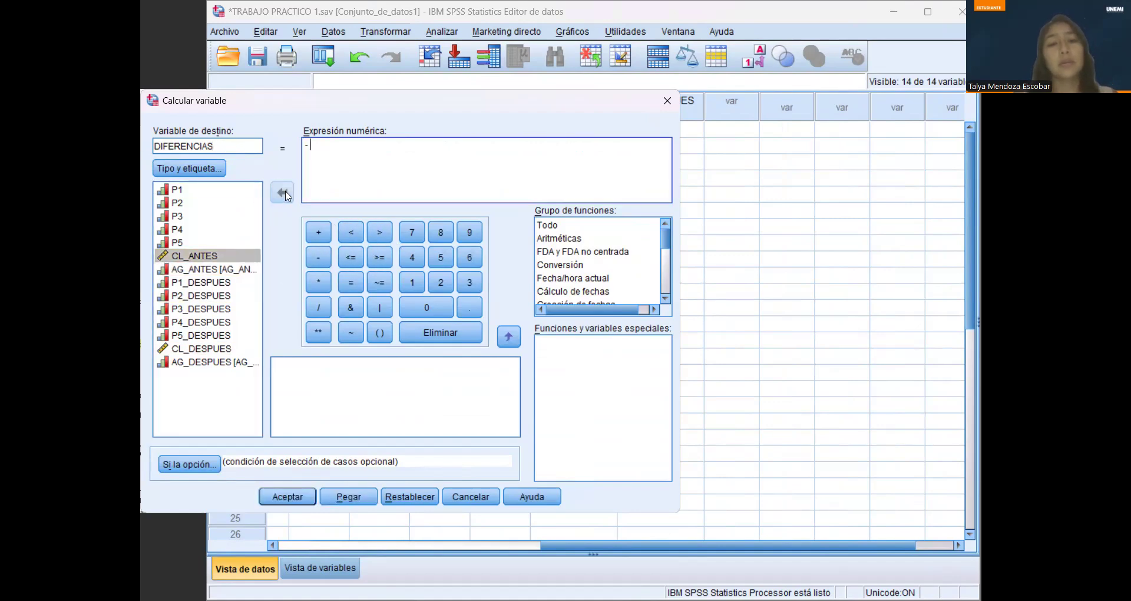
{"action": "key", "text": "BackSpace"}
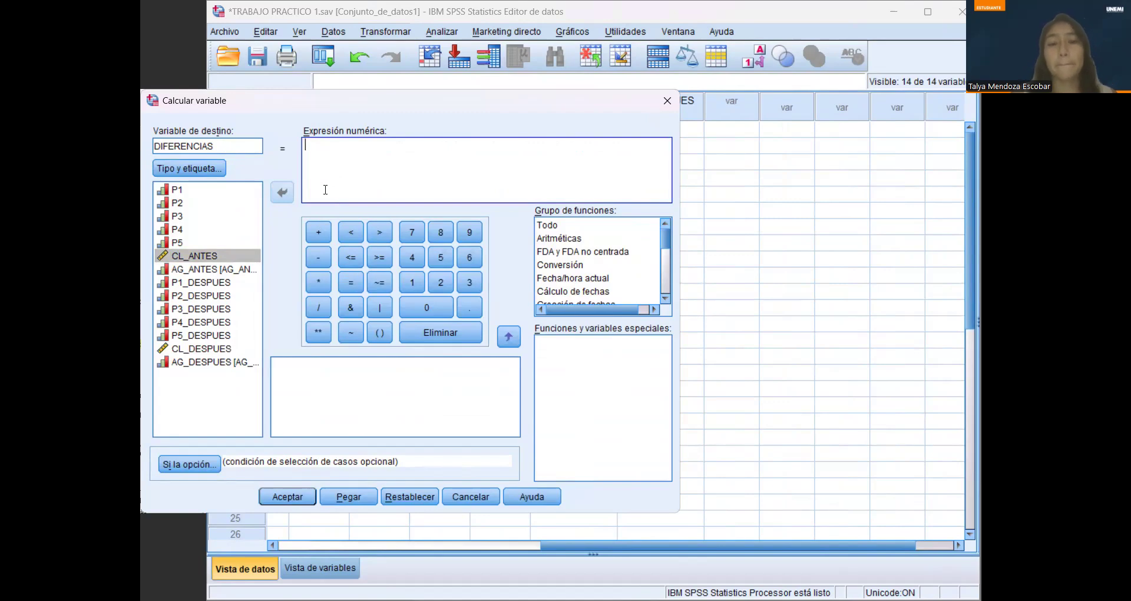
{"action": "left_click", "coordinate": [227, 257]}
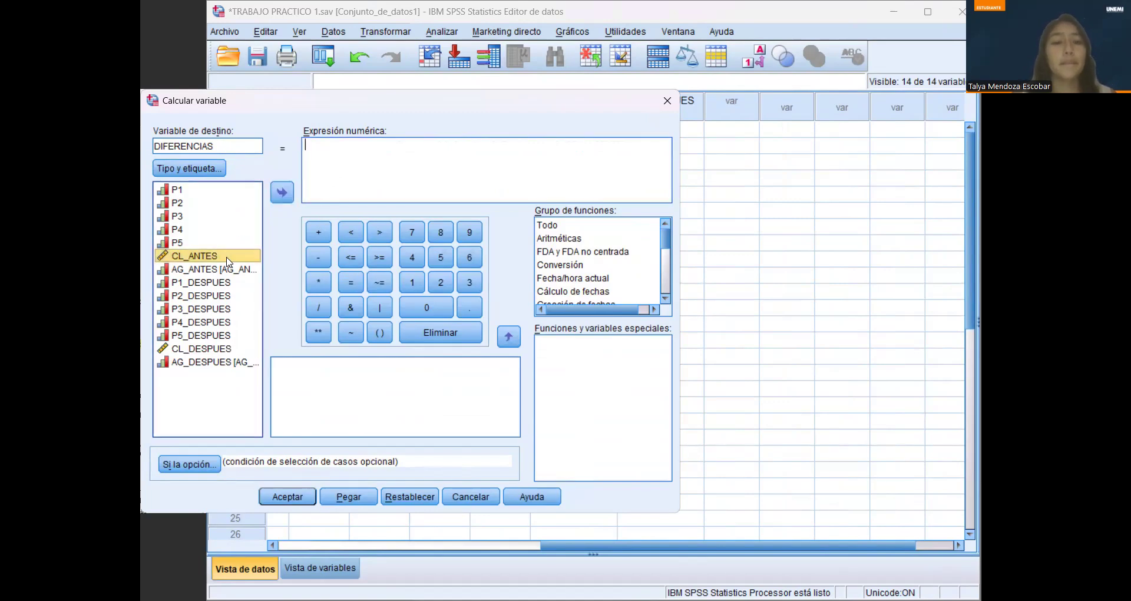
{"action": "left_click", "coordinate": [282, 196]}
{"action": "type", "text": "-"}
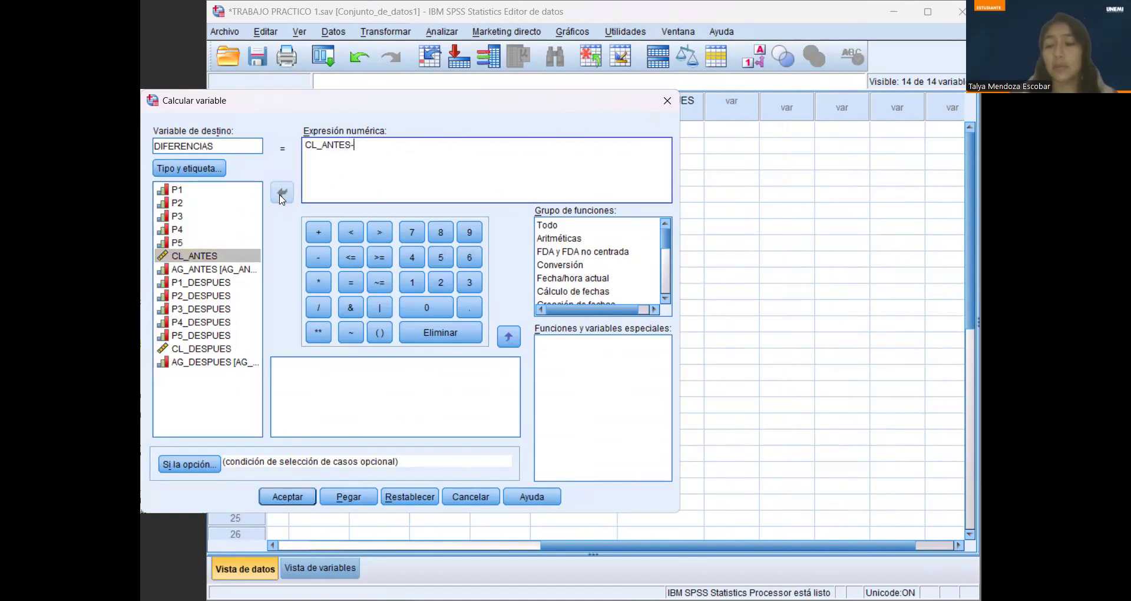
{"action": "left_click", "coordinate": [213, 350]}
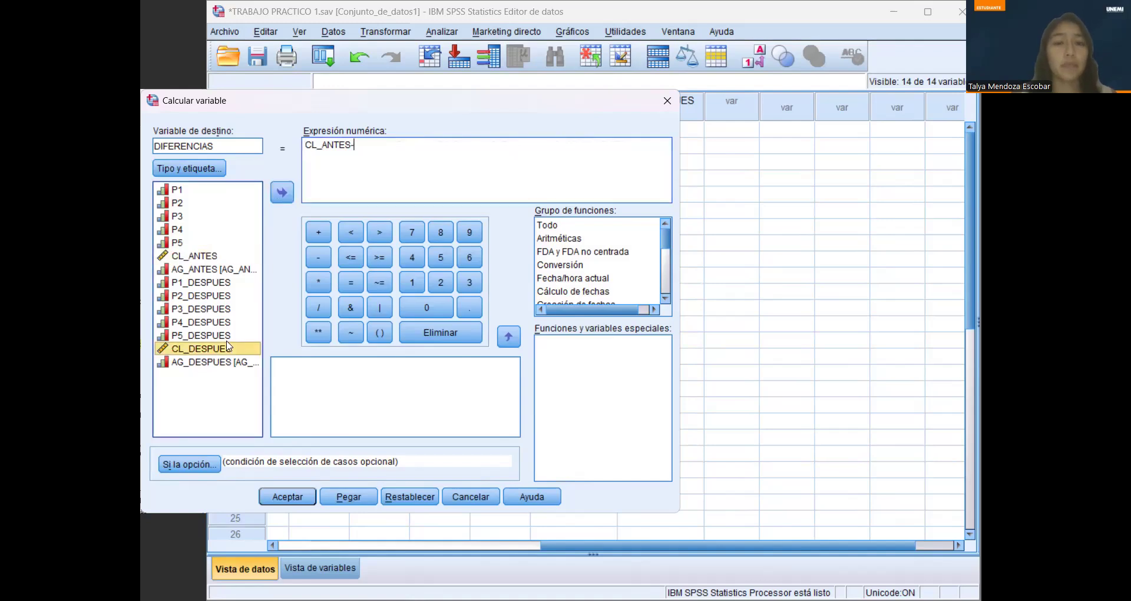
{"action": "left_click", "coordinate": [282, 194]}
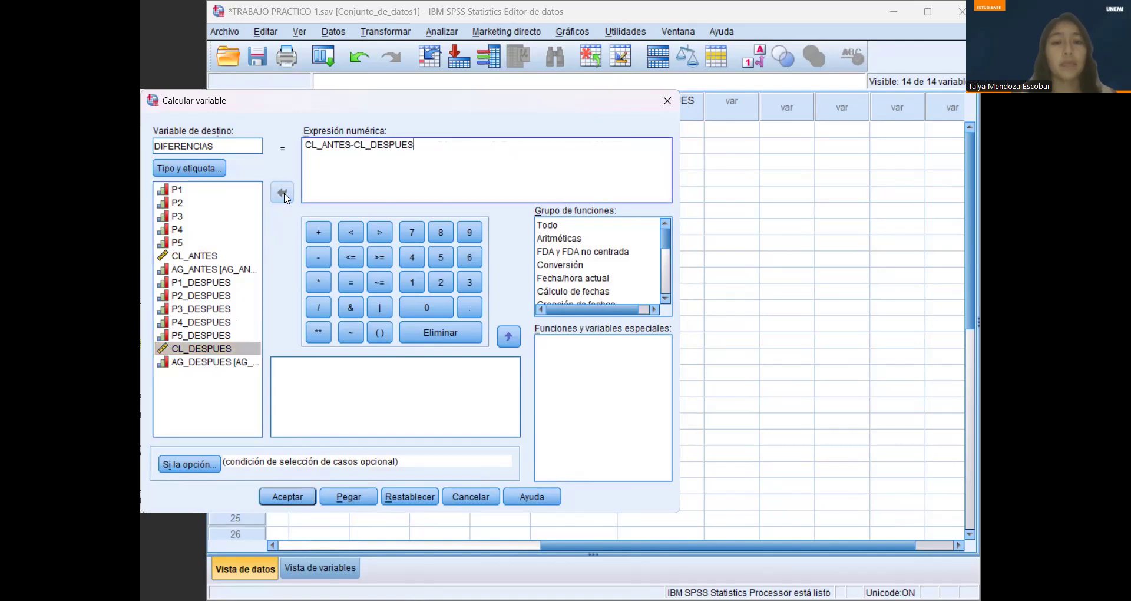
{"action": "left_click", "coordinate": [292, 501]}
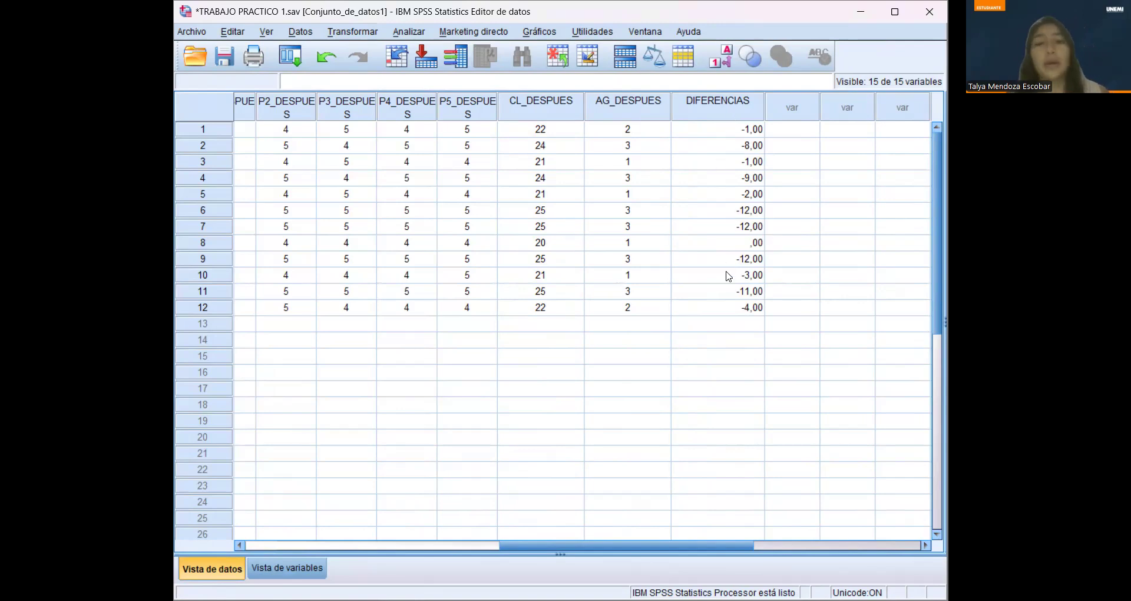
Review the new DIFERENCIAS column and open the Analizar menu.
{"action": "left_click", "coordinate": [412, 35]}
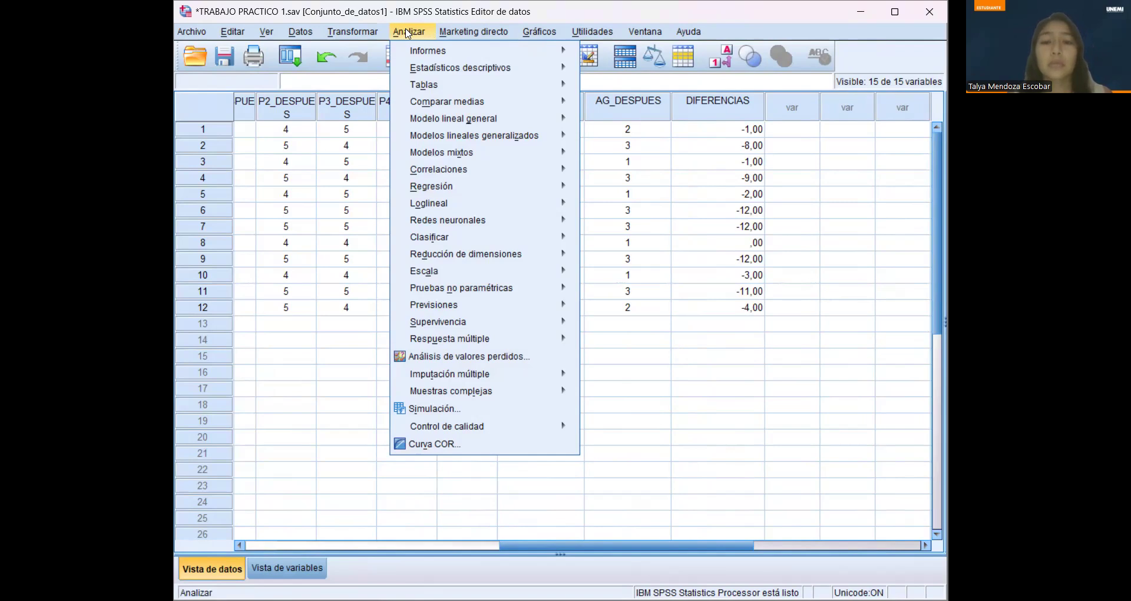
Open Explorar and make DIFERENCIAS the dependent variable.
{"action": "mouse_move", "coordinate": [432, 65]}
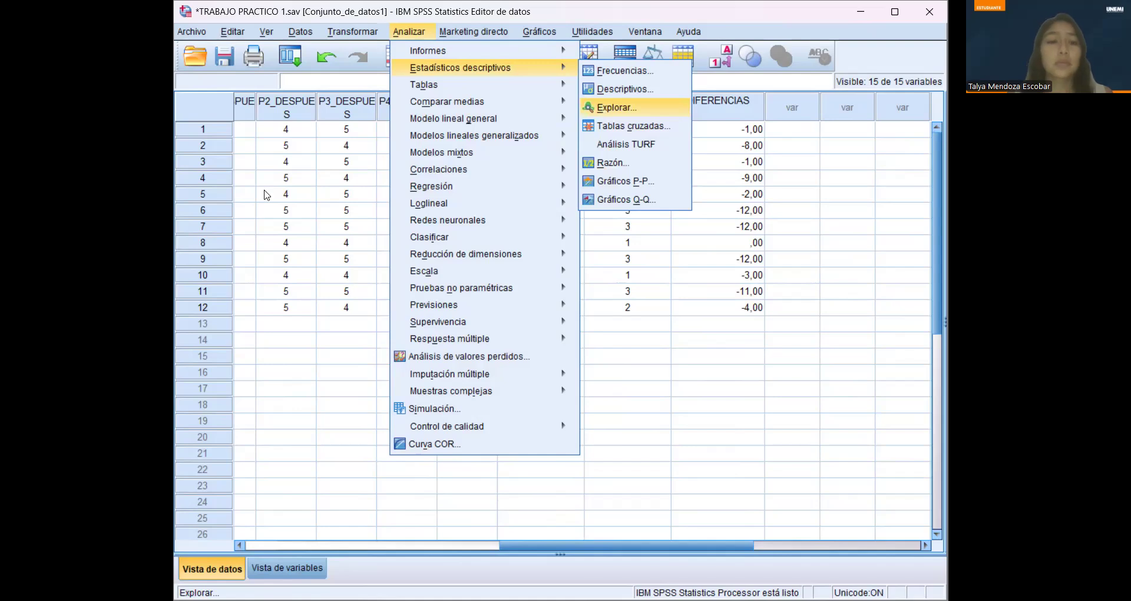
{"action": "key", "text": "Return"}
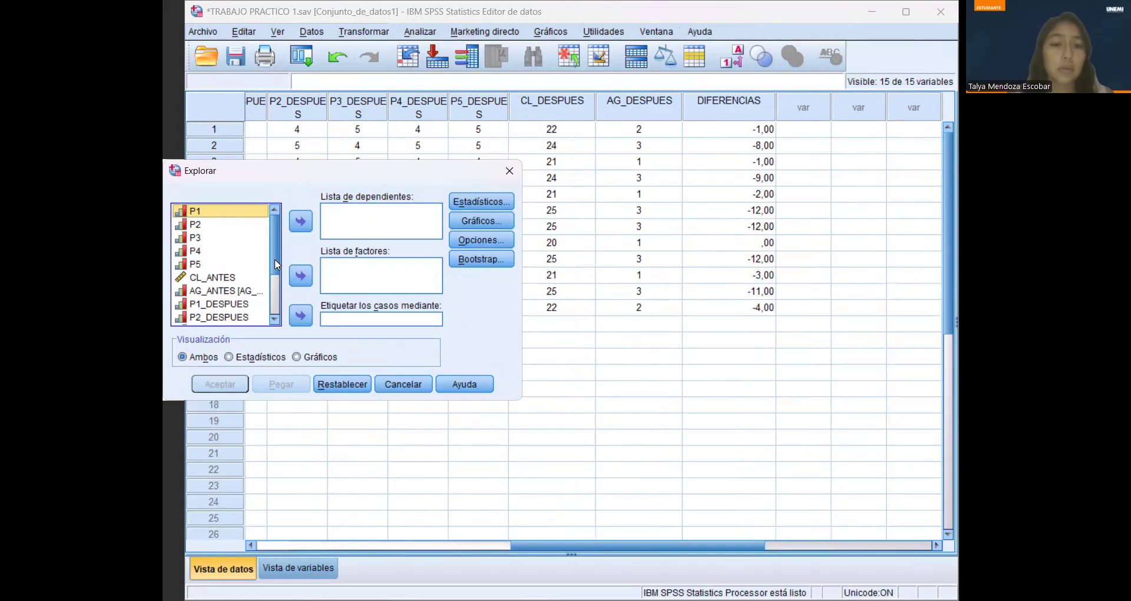
{"action": "scroll", "coordinate": [198, 335], "scroll_direction": "down", "scroll_amount": 2}
{"action": "left_click", "coordinate": [248, 319]}
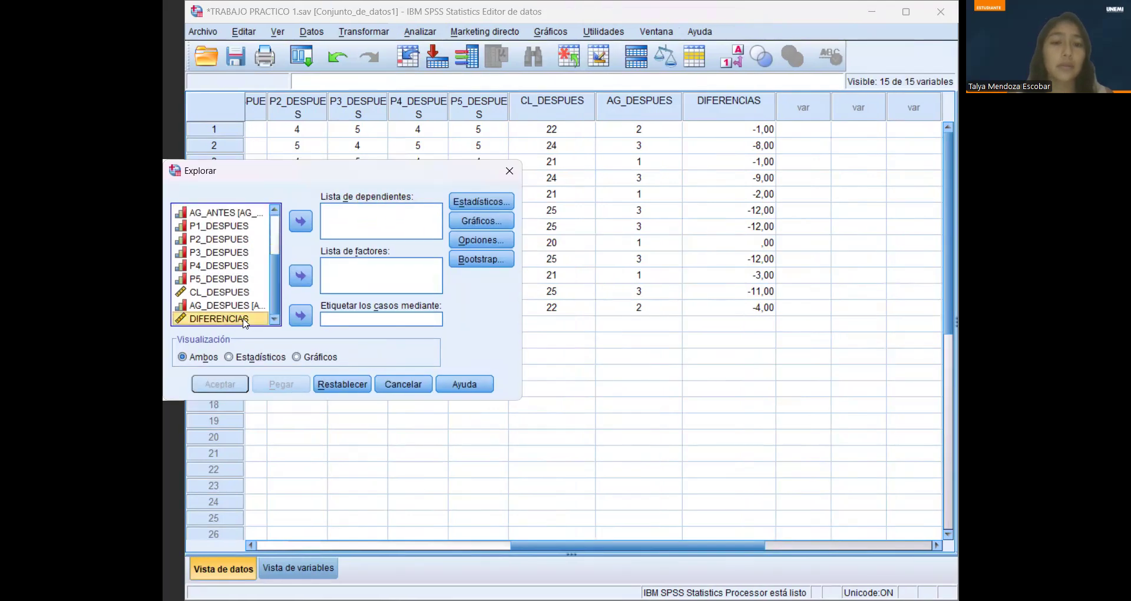
{"action": "left_click", "coordinate": [305, 222]}
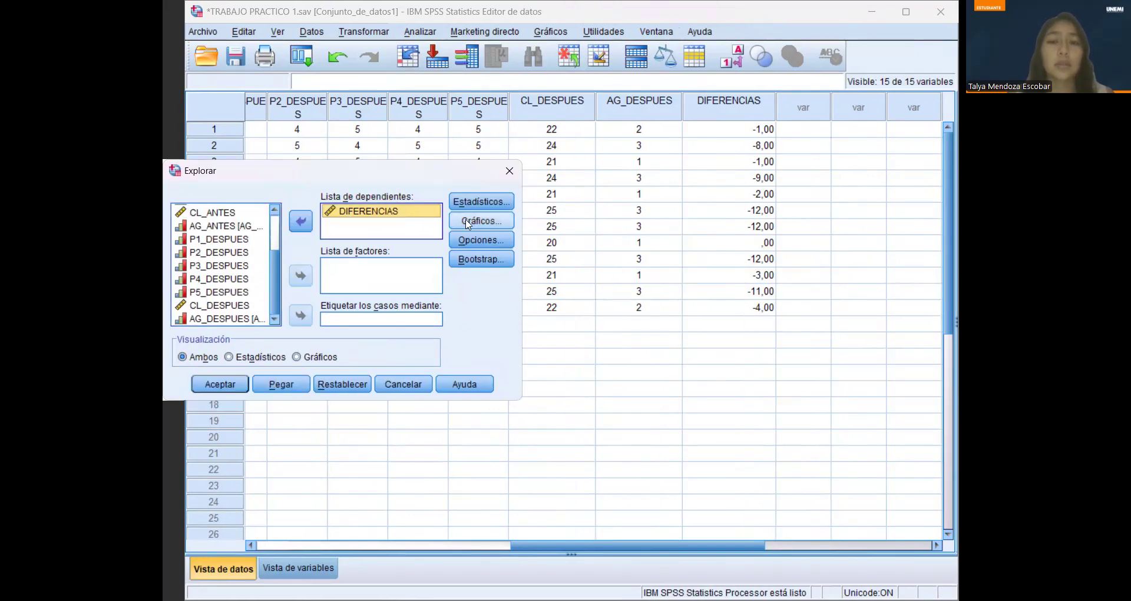
Keep descriptives with 95% confidence interval, add normality plots with tests, and run Explore.
{"action": "left_click", "coordinate": [478, 203]}
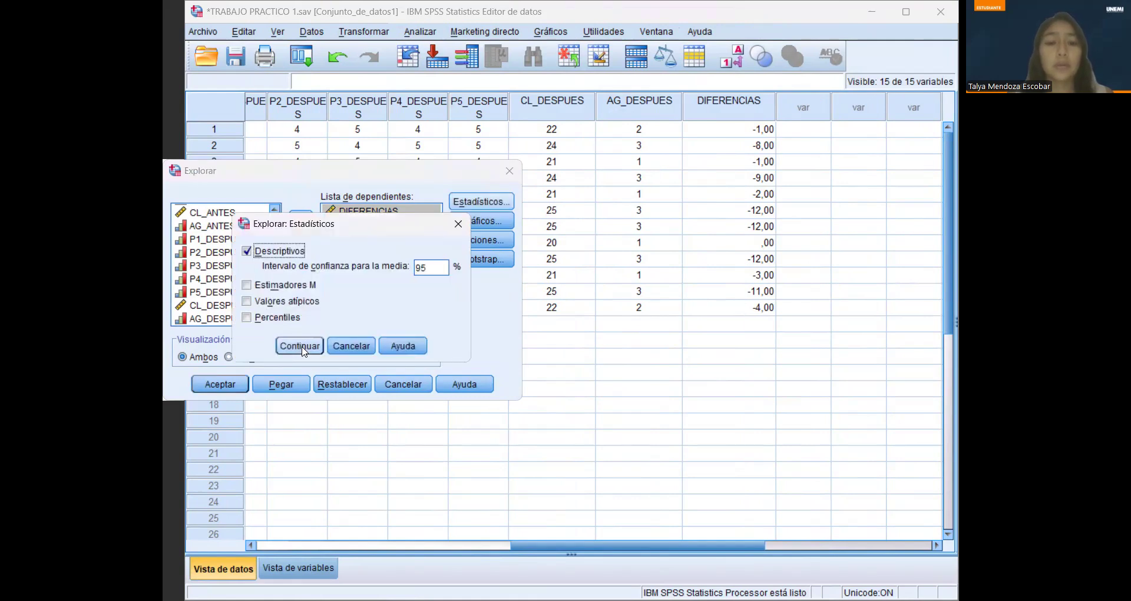
{"action": "left_click", "coordinate": [303, 349]}
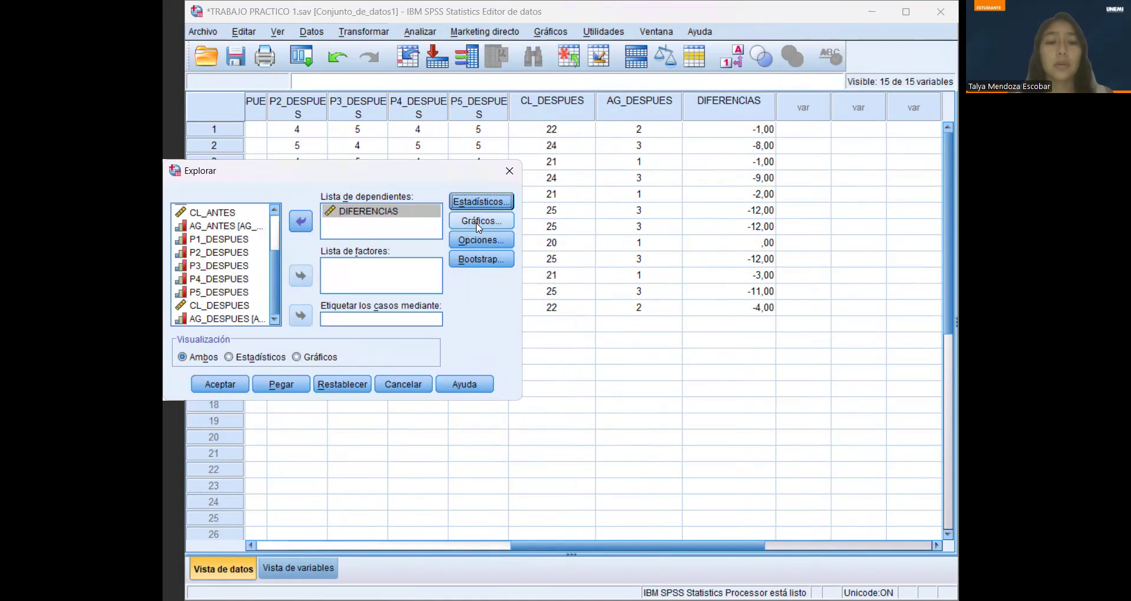
{"action": "left_click", "coordinate": [476, 222]}
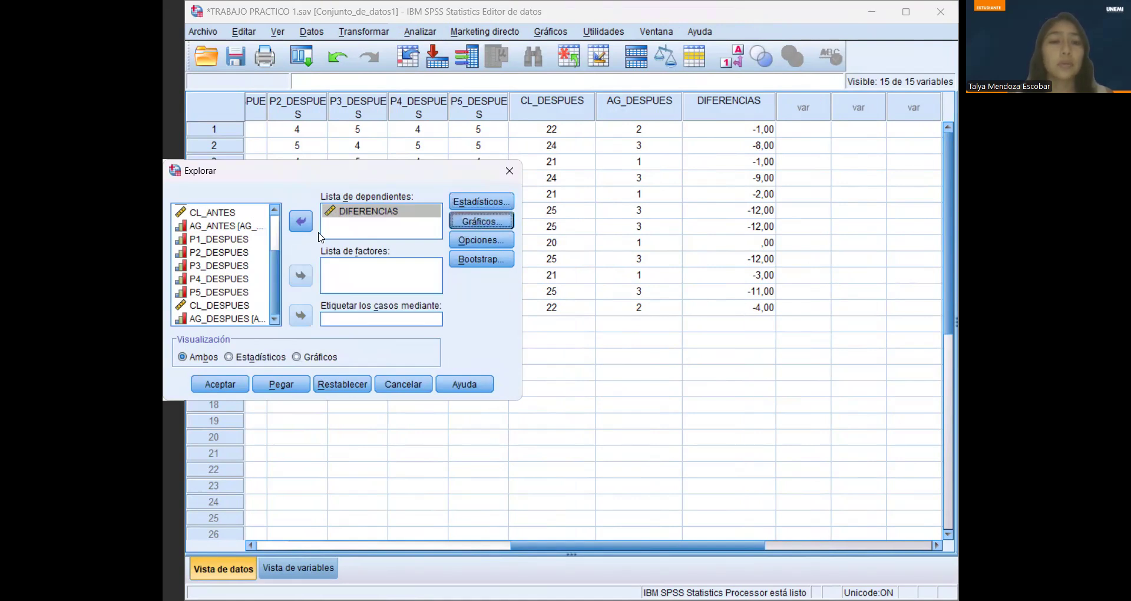
{"action": "left_click", "coordinate": [151, 239]}
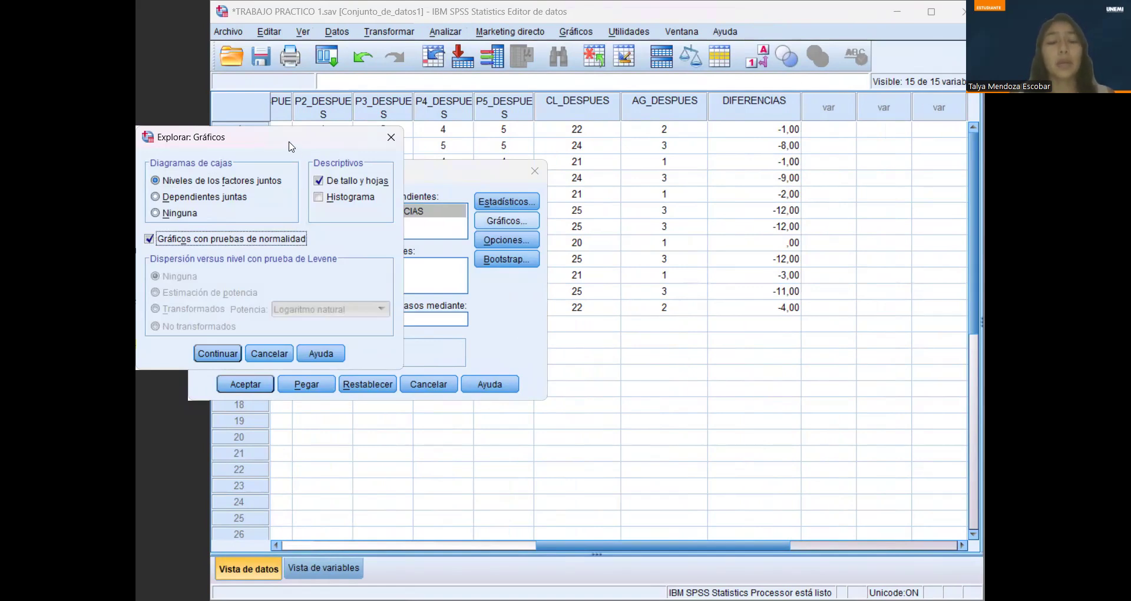
{"action": "left_click_drag", "start_coordinate": [289, 143], "coordinate": [366, 136]}
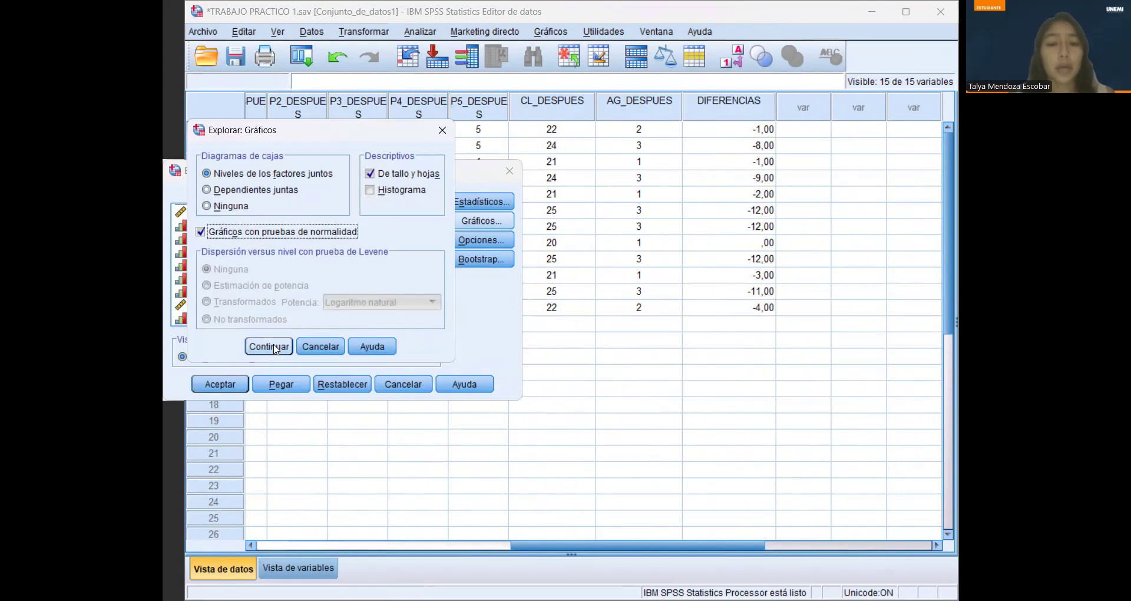
{"action": "left_click", "coordinate": [272, 347]}
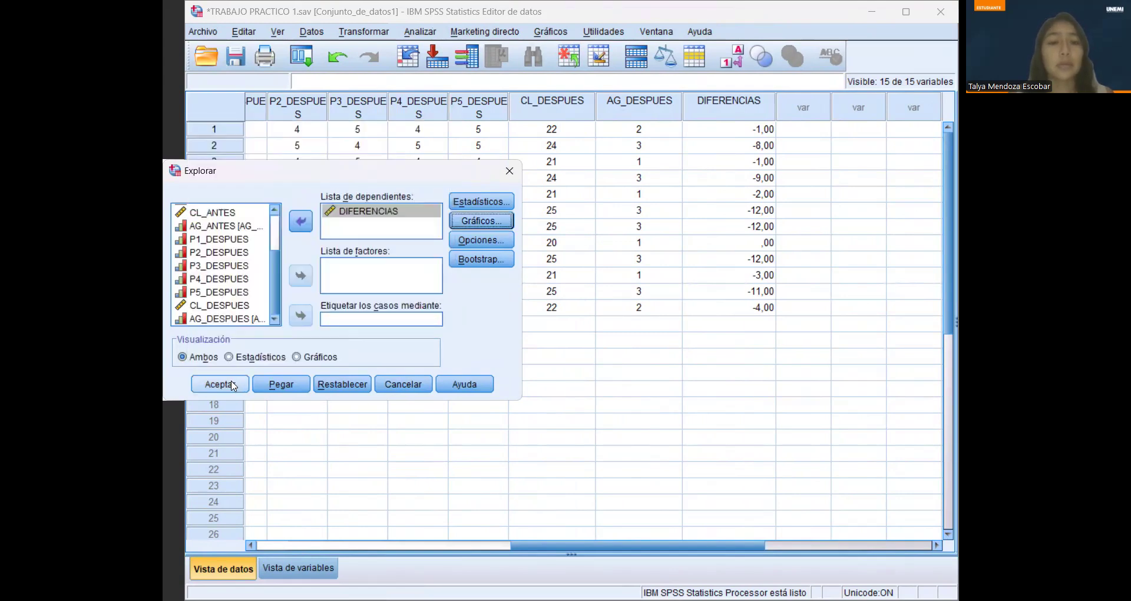
{"action": "left_click", "coordinate": [233, 386]}
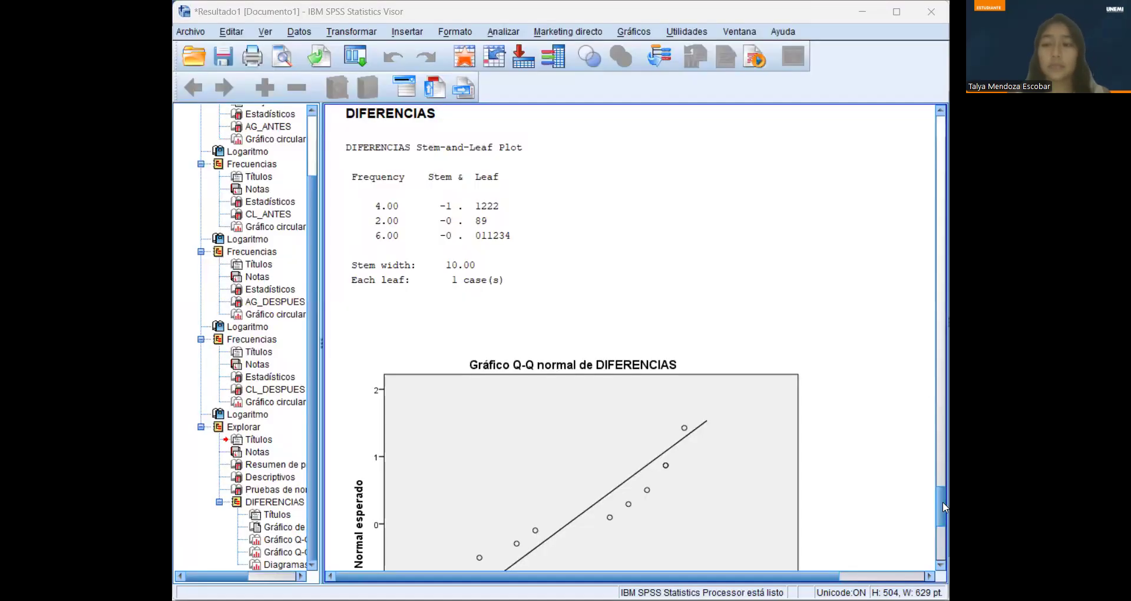
Scroll through the DIFERENCIAS Explore output, including its stem-and-leaf and Q-Q plots.
{"action": "left_click_drag", "start_coordinate": [943, 507], "coordinate": [924, 434]}
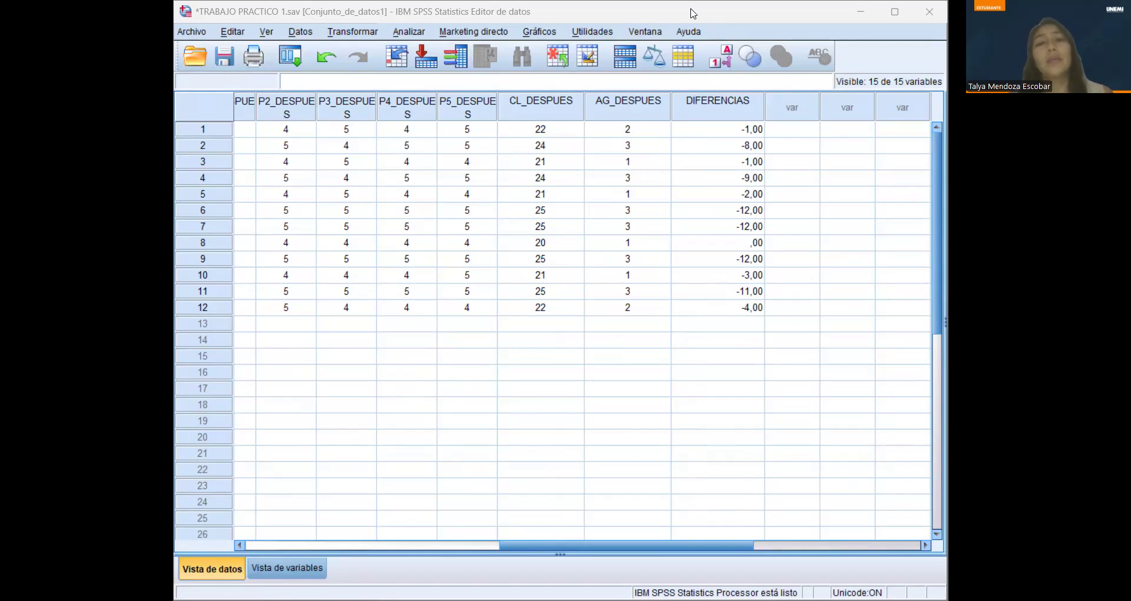
Pair CL_ANTES with CL_DESPUES in 2 muestras relacionadas and run the Wilcoxon test.
{"action": "left_click", "coordinate": [409, 31]}
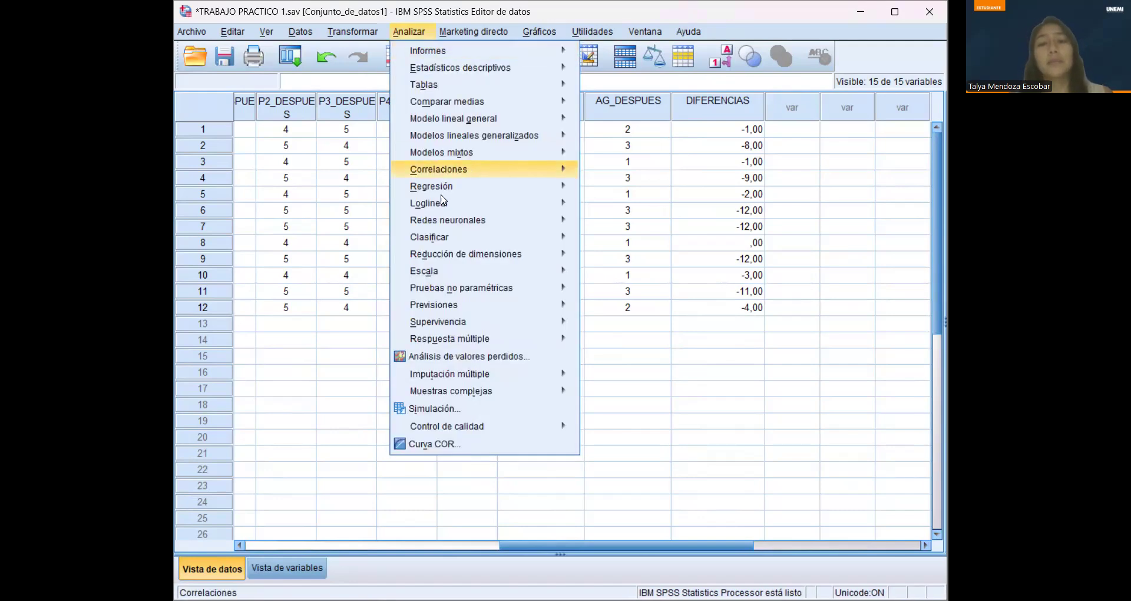
{"action": "mouse_move", "coordinate": [463, 294]}
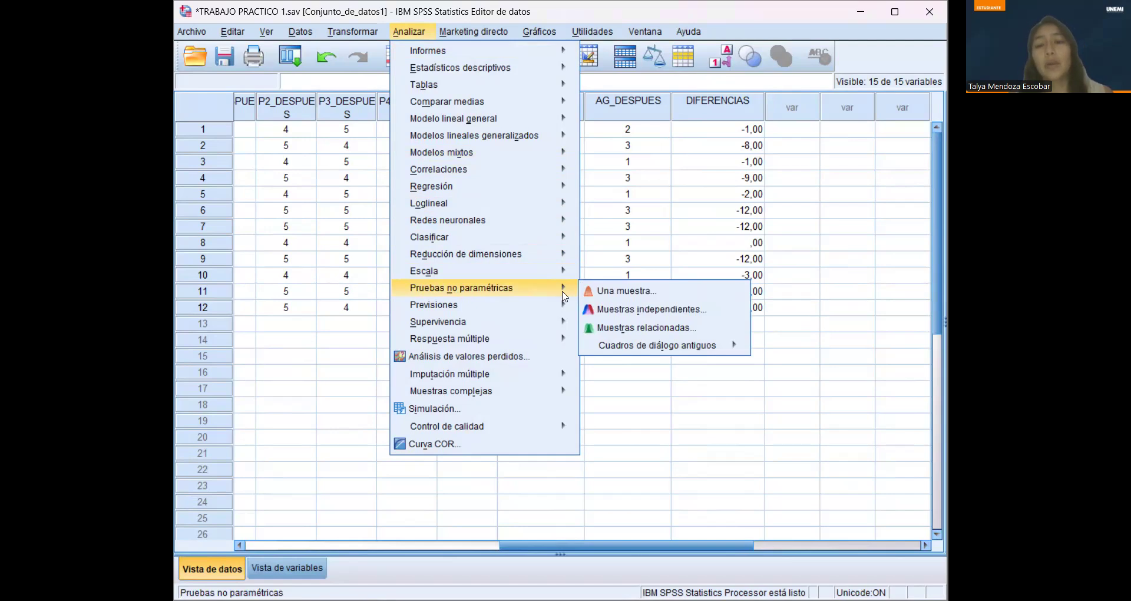
{"action": "mouse_move", "coordinate": [619, 348]}
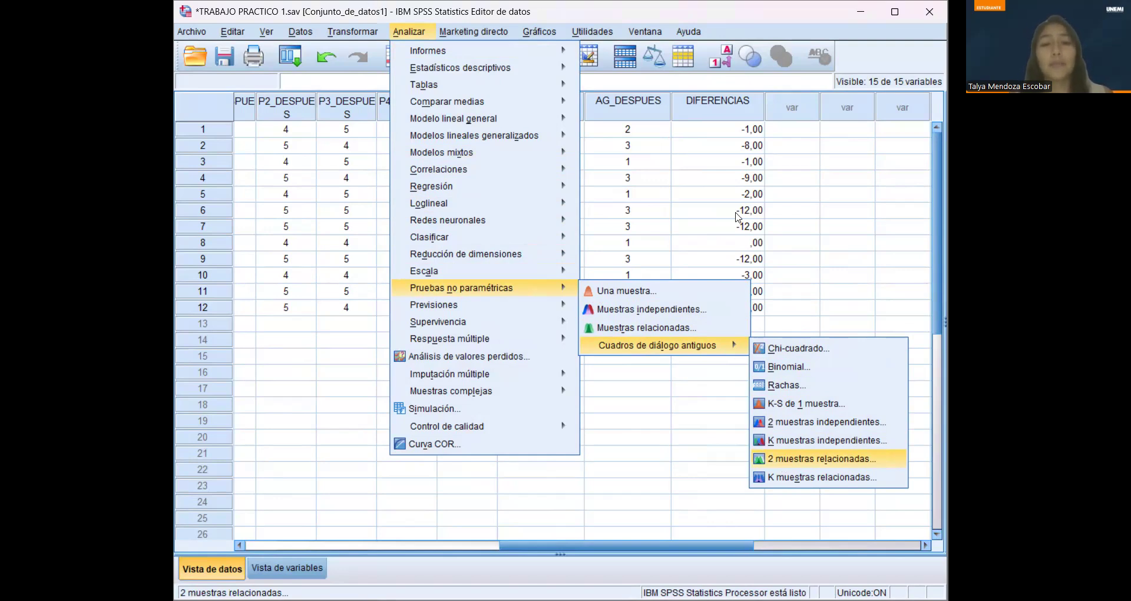
{"action": "key", "text": "Return"}
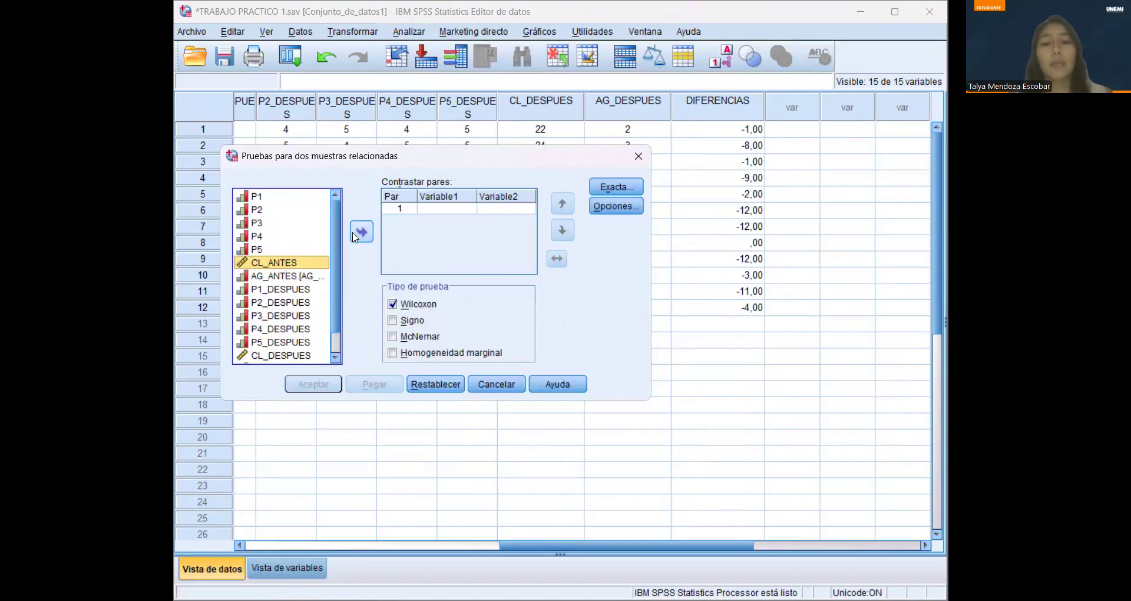
{"action": "left_click", "coordinate": [361, 232]}
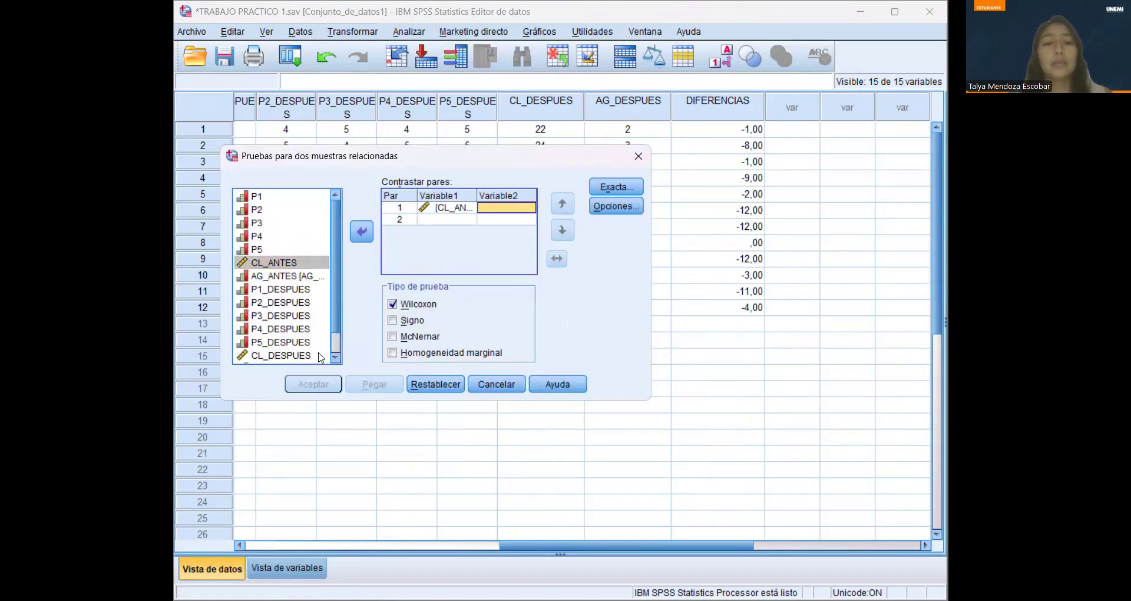
{"action": "scroll", "coordinate": [337, 323], "scroll_direction": "down", "scroll_amount": 1}
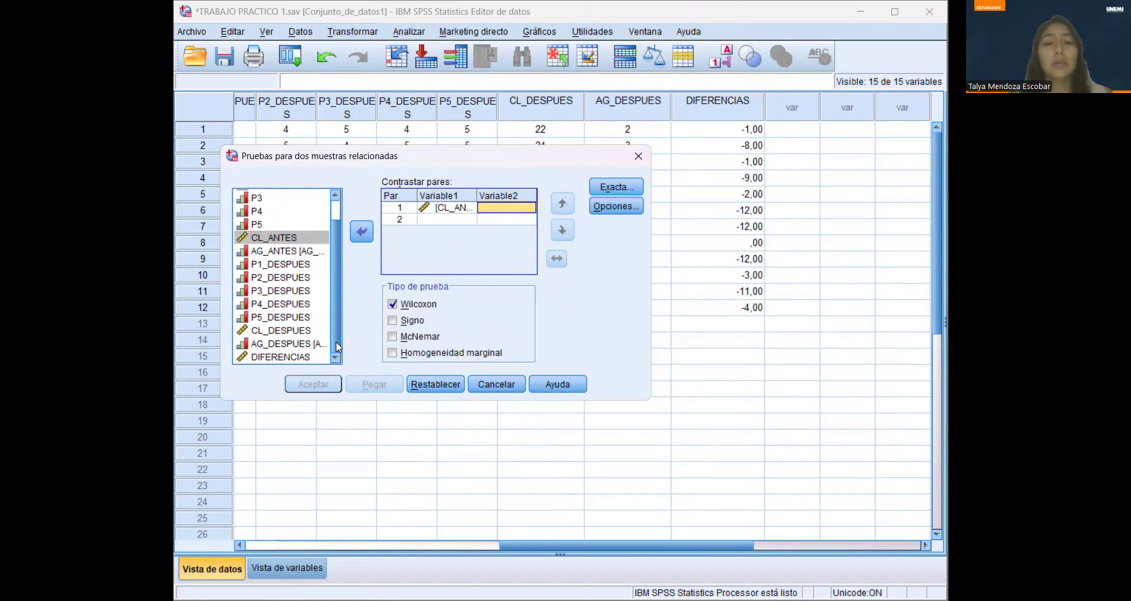
{"action": "left_click", "coordinate": [280, 330]}
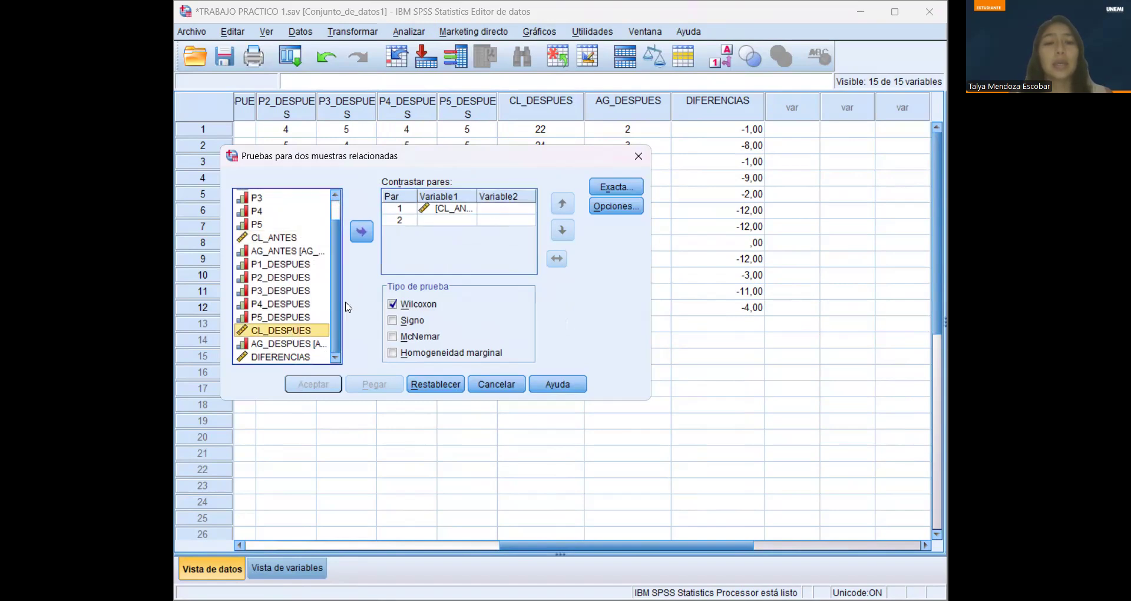
{"action": "left_click", "coordinate": [363, 234]}
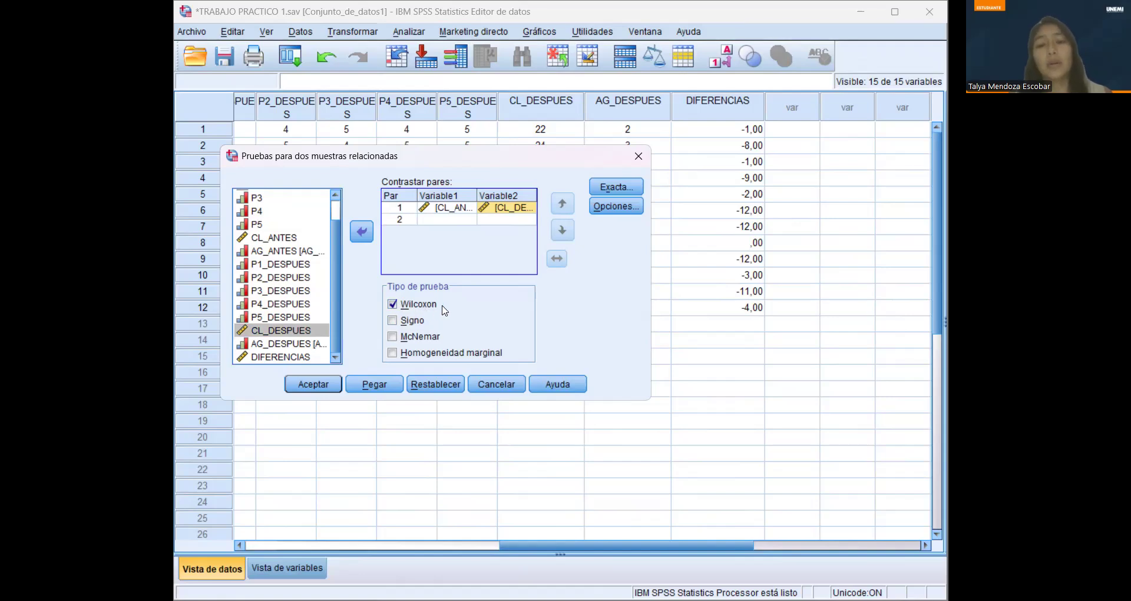
{"action": "left_click", "coordinate": [313, 387]}
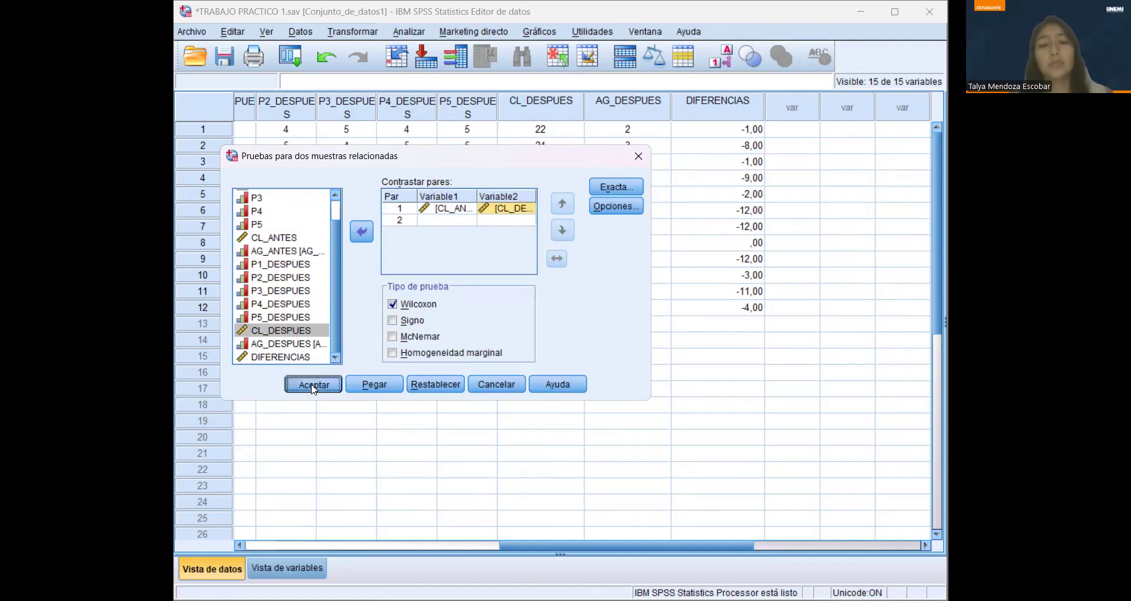